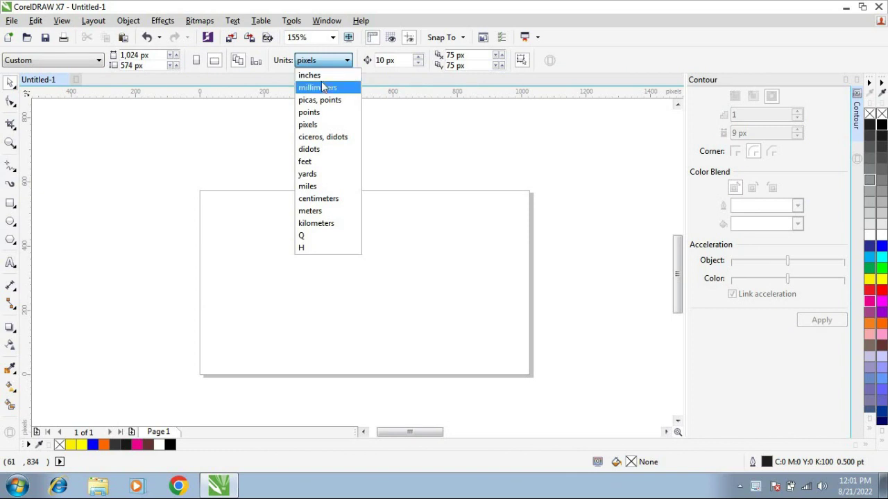
# Step: Switch the drawing units to inches and choose the A4 page size
pyautogui.click(318, 76)
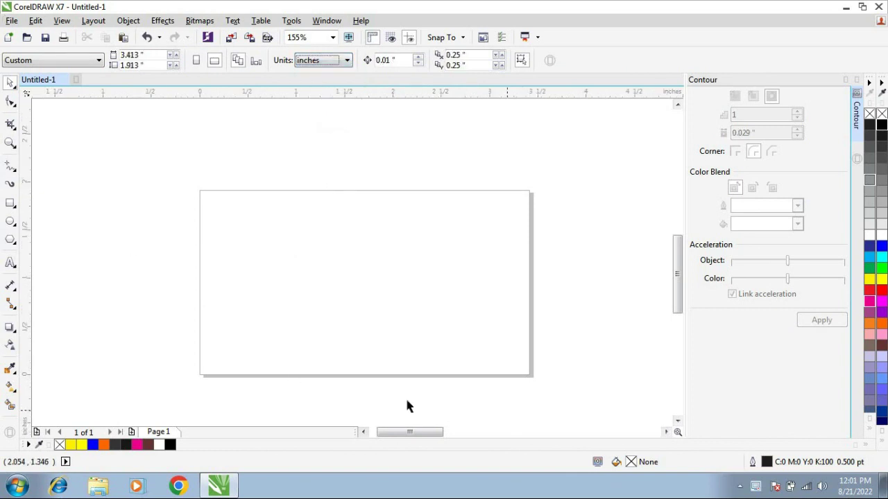
pyautogui.click(54, 59)
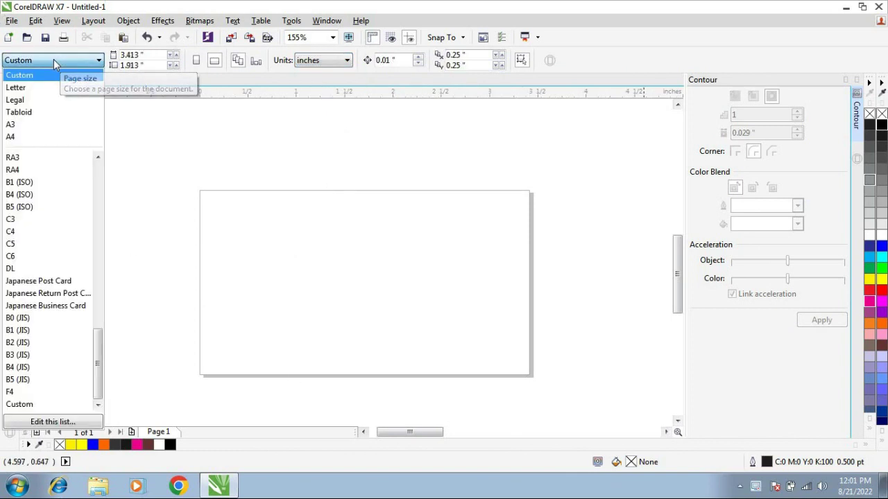
pyautogui.click(69, 143)
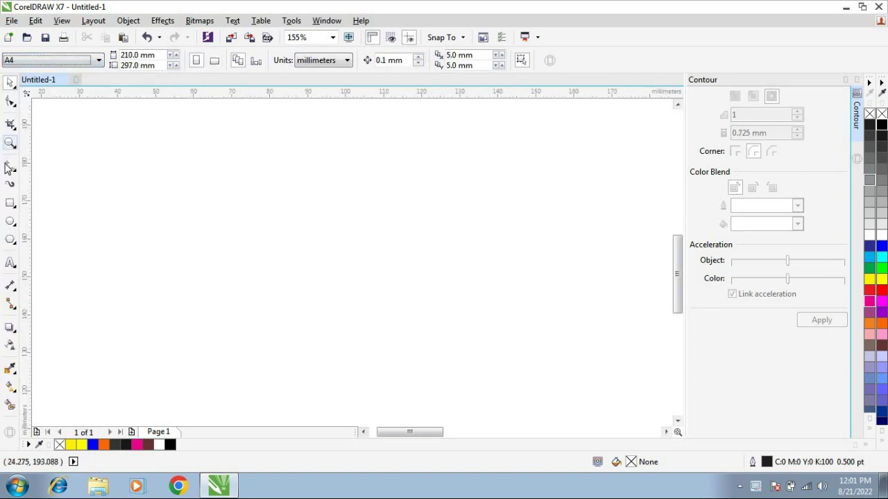
# Step: Create a rectangle covering the whole A4 page and fill it with RGB black
pyautogui.click(11, 143)
pyautogui.press('F3')
pyautogui.press('F3')
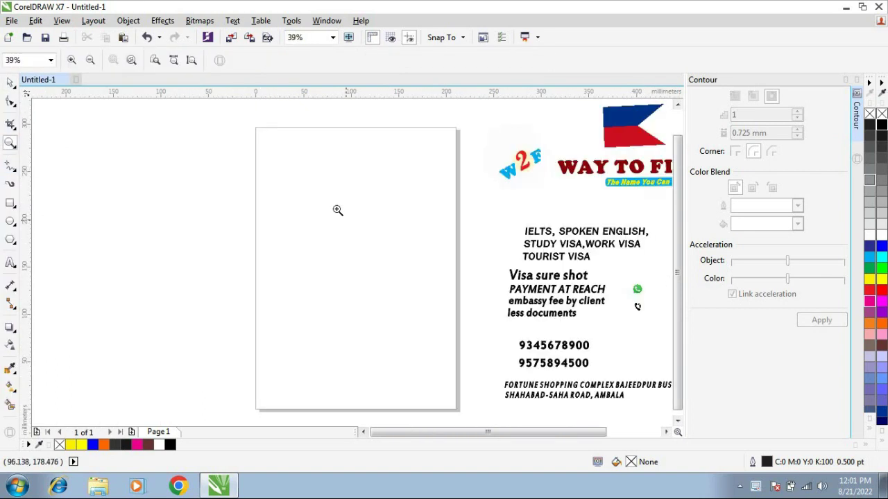
pyautogui.scroll(-1, 410, 201)
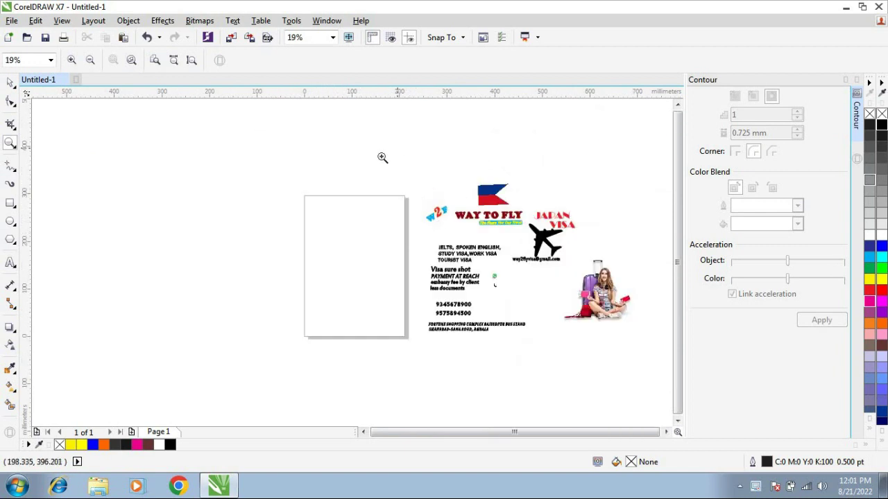
pyautogui.moveTo(298, 172); pyautogui.dragTo(374, 206)
pyautogui.moveTo(454, 256); pyautogui.dragTo(608, 358)
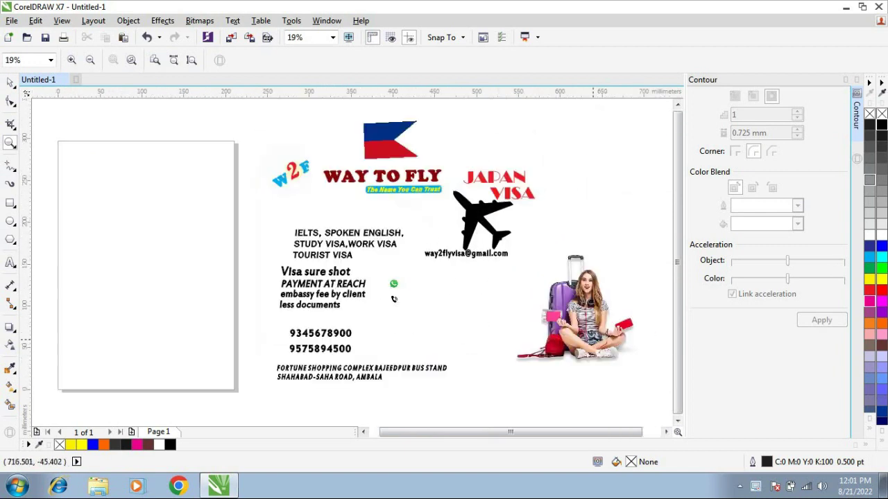
pyautogui.press('space')
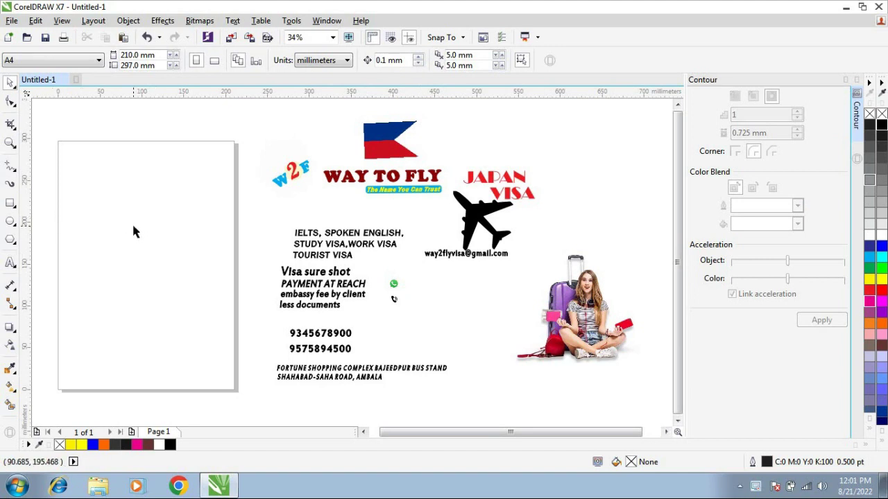
pyautogui.doubleClick(10, 203)
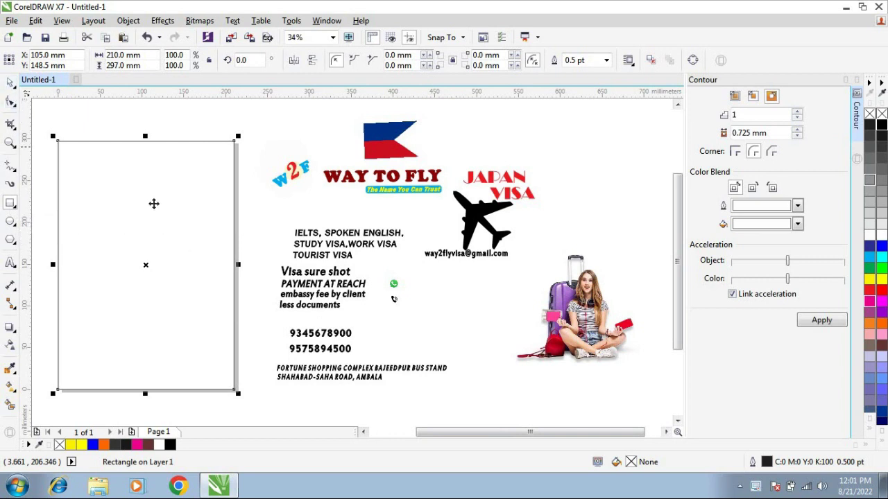
pyautogui.click(363, 432)
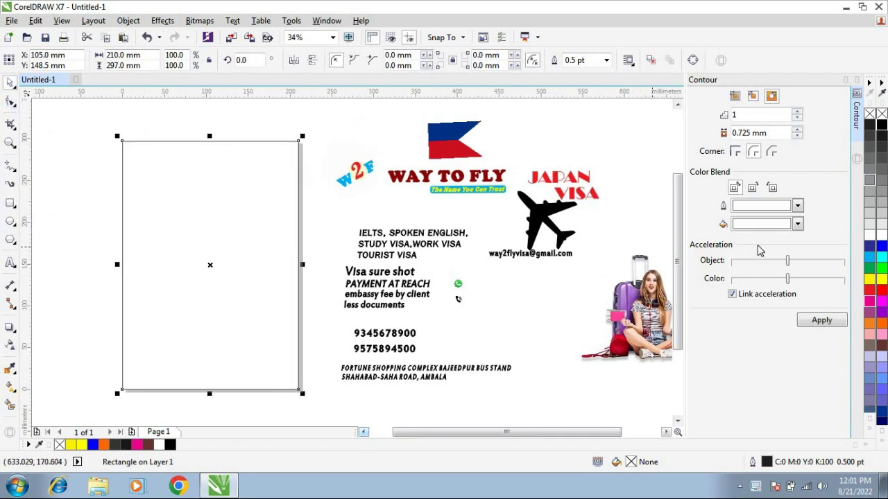
pyautogui.click(882, 125)
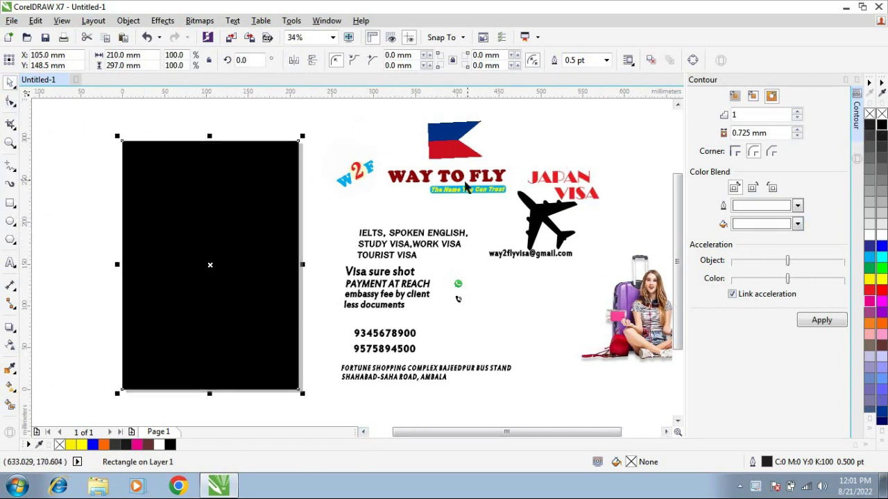
# Step: Convert the black rectangle to curves and move its lower-right corner node to about X 38 mm, Y 250 mm
pyautogui.click(194, 126)
pyautogui.click(189, 250)
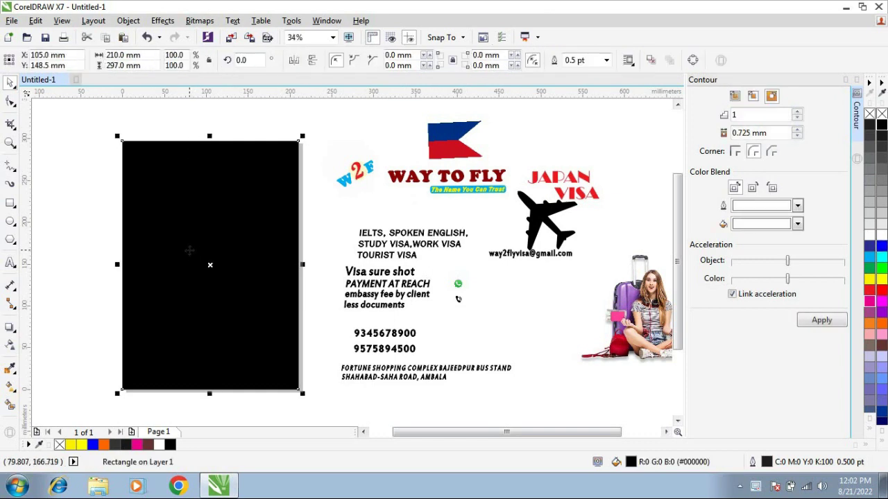
pyautogui.click(696, 64)
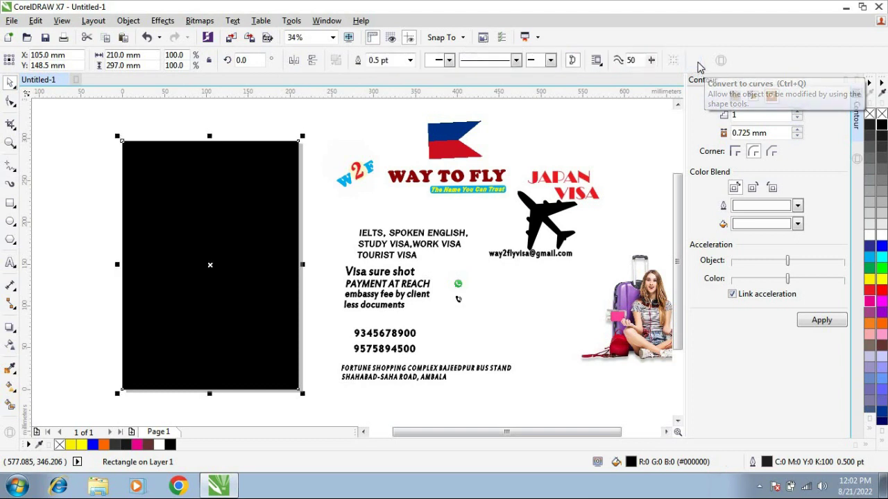
pyautogui.click(46, 194)
pyautogui.click(274, 338)
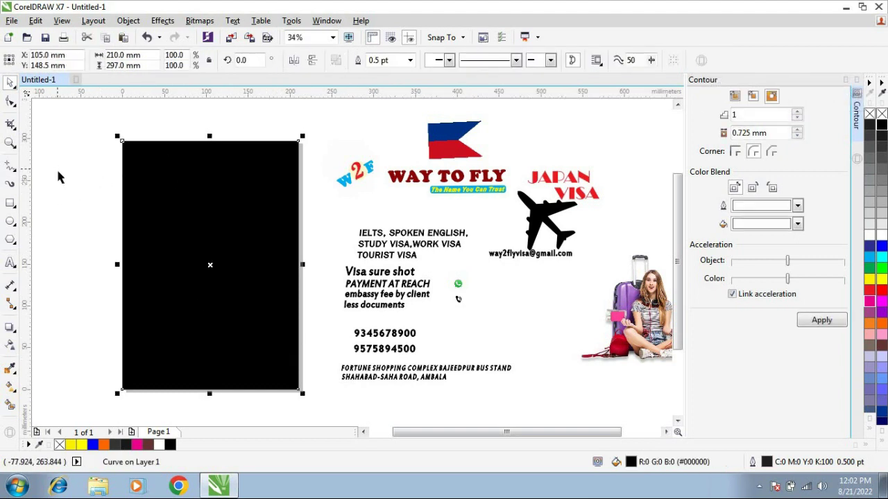
pyautogui.click(10, 102)
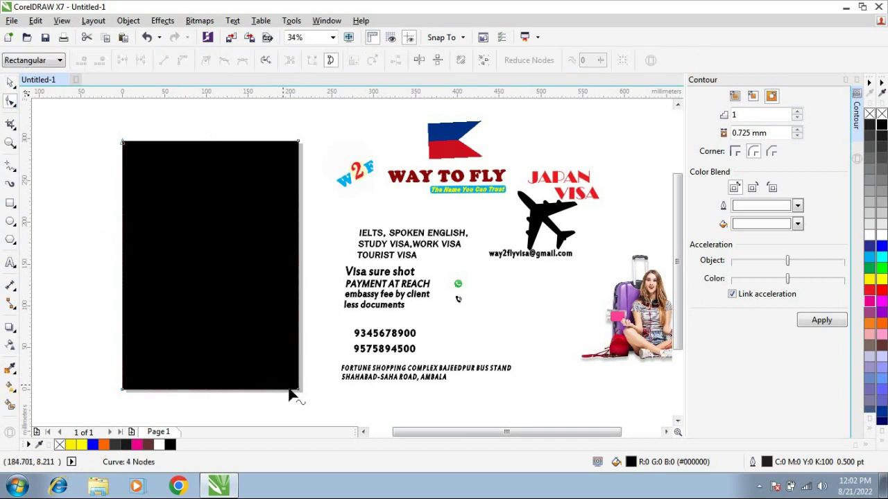
pyautogui.moveTo(300, 392); pyautogui.dragTo(163, 195)
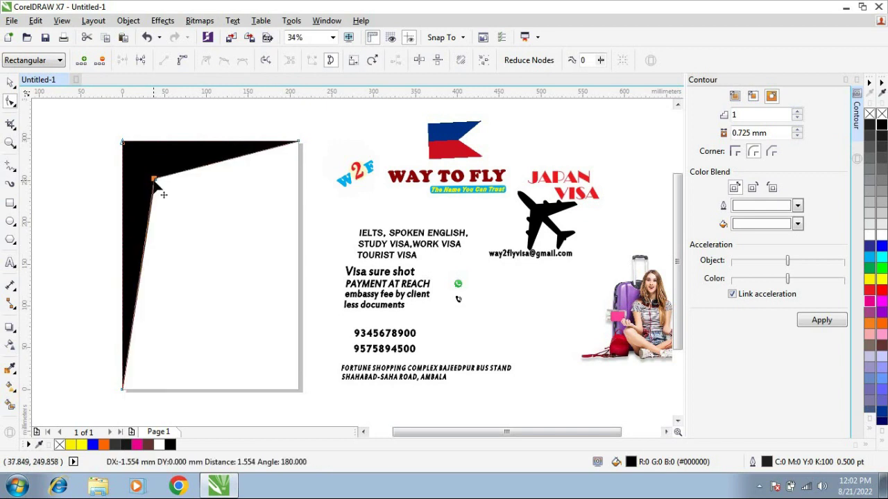
pyautogui.press('space')
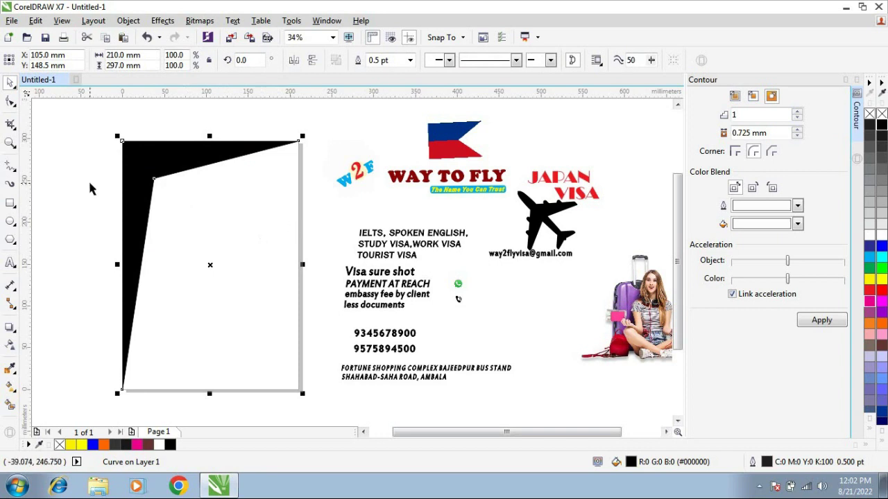
pyautogui.click(91, 189)
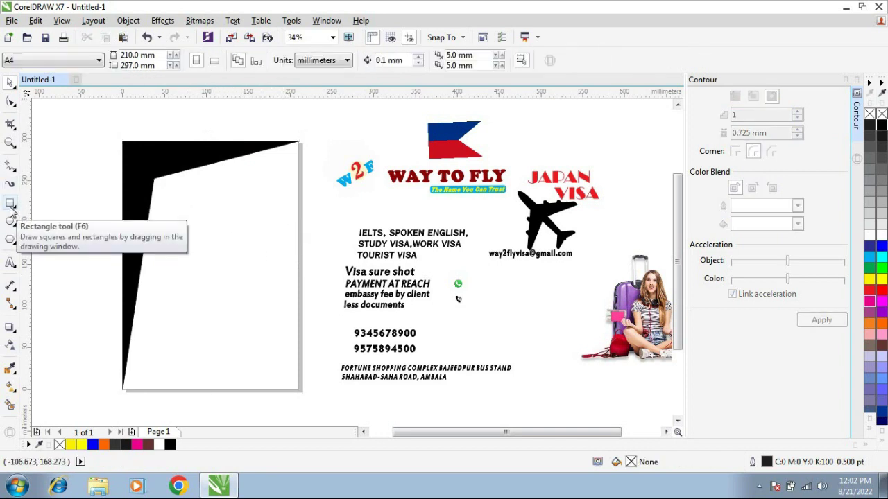
# Step: Add a second page-sized rectangle and try yellow, red and grey fills before settling on RGB black
pyautogui.click(192, 195)
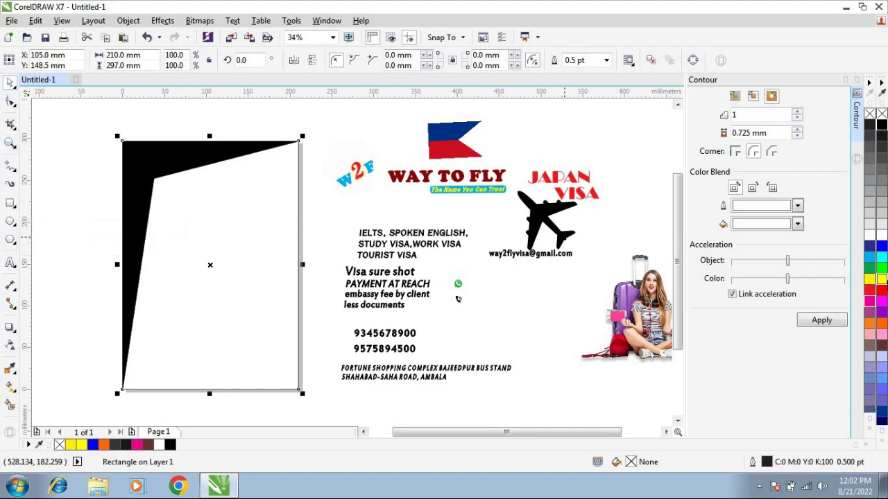
pyautogui.click(881, 278)
pyautogui.click(881, 290)
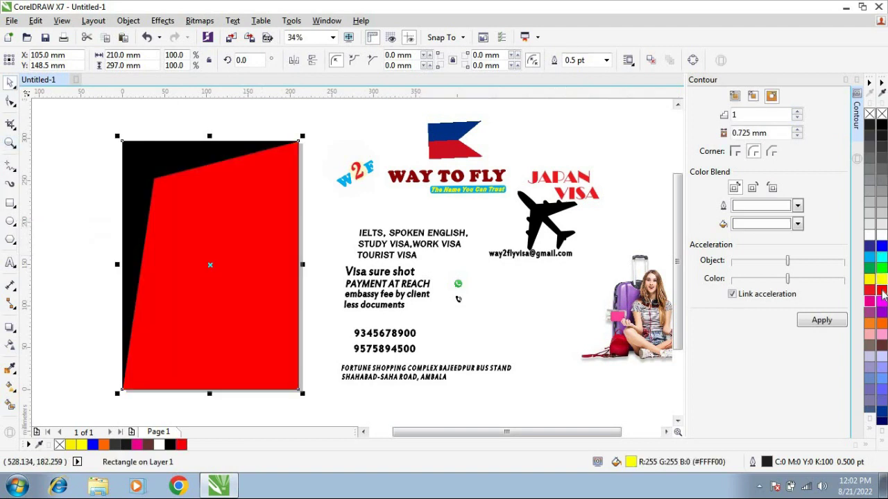
pyautogui.click(870, 161)
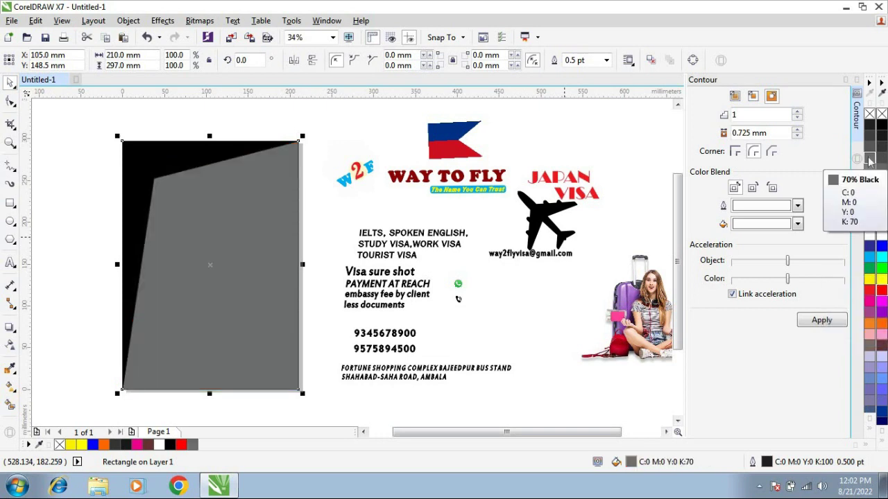
pyautogui.click(872, 130)
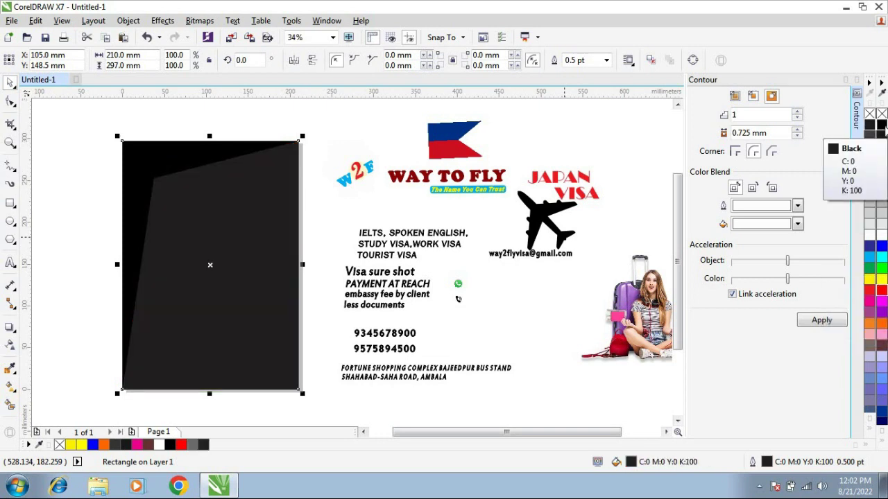
pyautogui.click(881, 135)
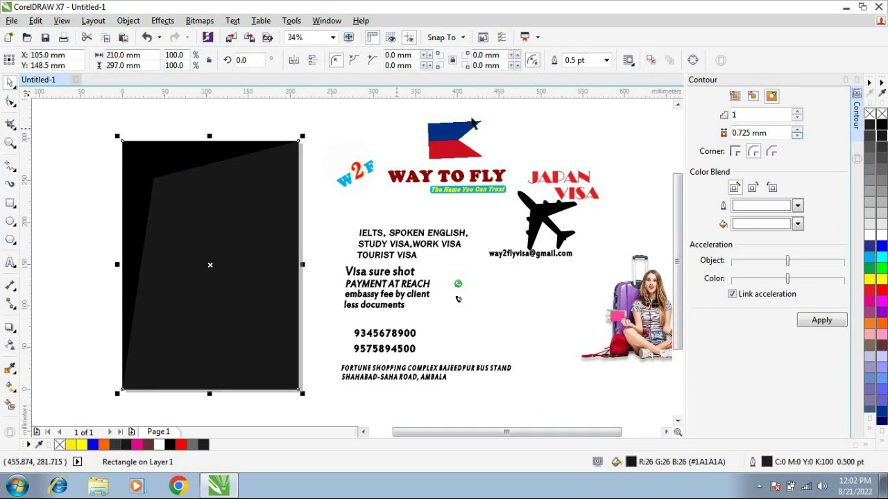
pyautogui.click(881, 126)
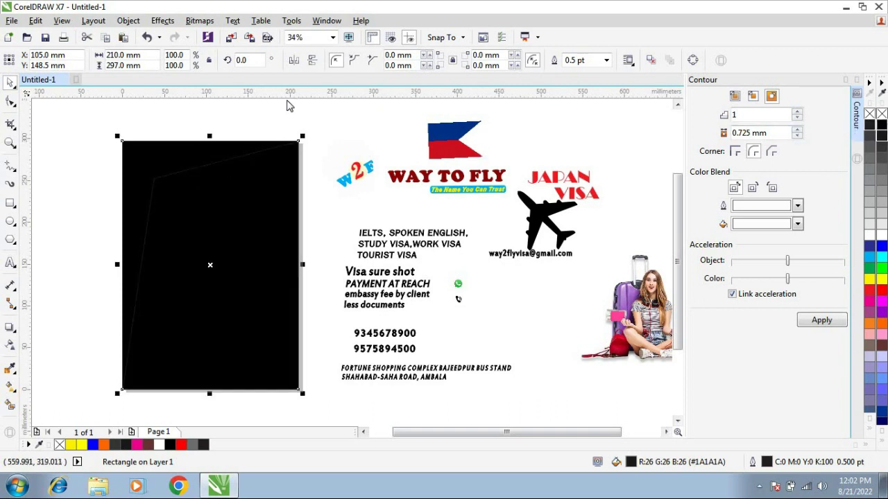
# Step: Remove the outline of the angular corner shape and fill it with orange
pyautogui.click(167, 155)
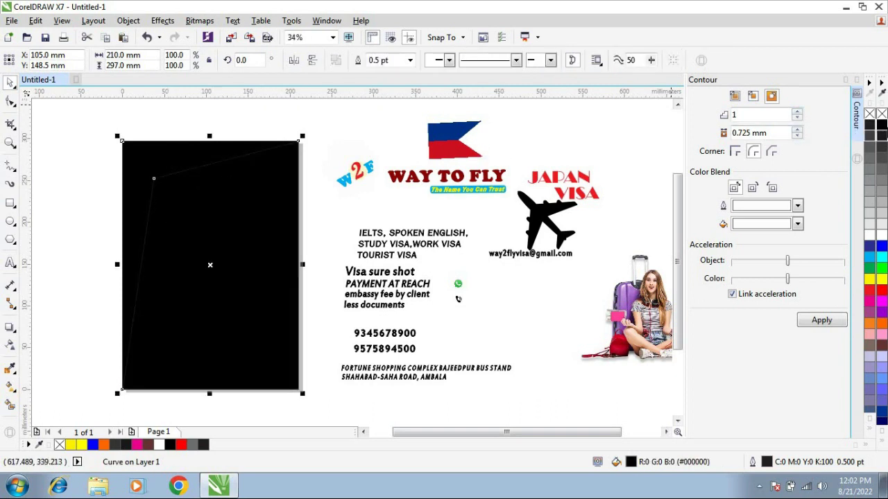
pyautogui.rightClick(881, 114)
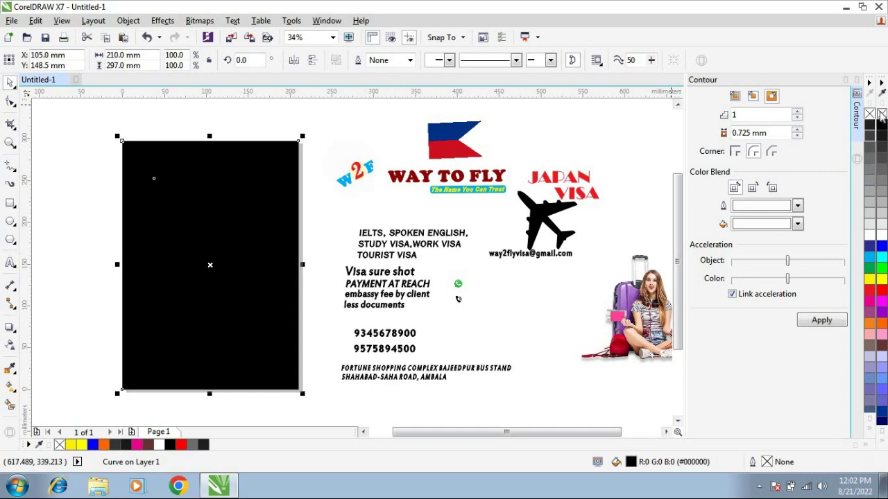
pyautogui.click(106, 445)
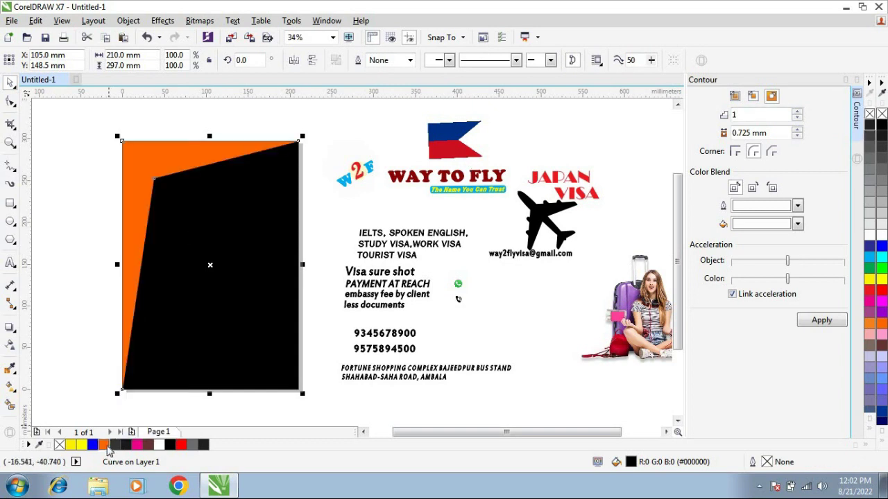
pyautogui.click(80, 141)
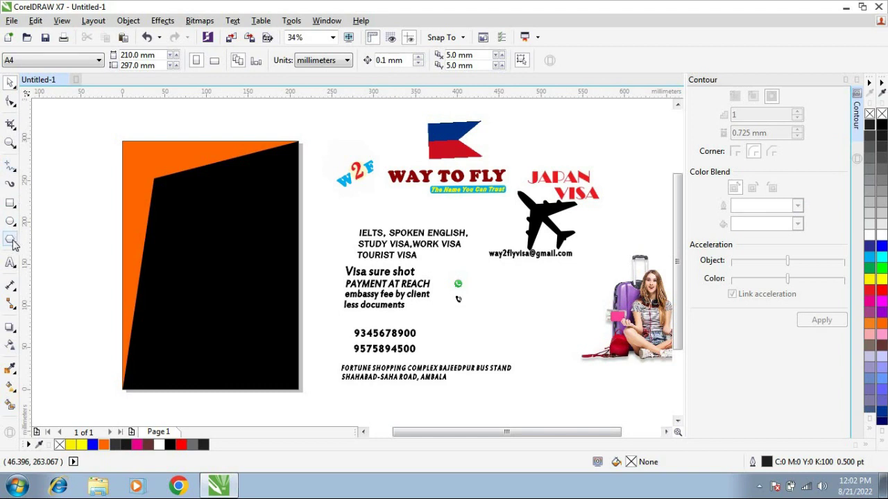
# Step: Draw a six-sided polygon about 102 × 118 mm over the page's upper-left corner and add a concentric copy scaled to about 88%
pyautogui.moveTo(86, 120); pyautogui.dragTo(189, 217)
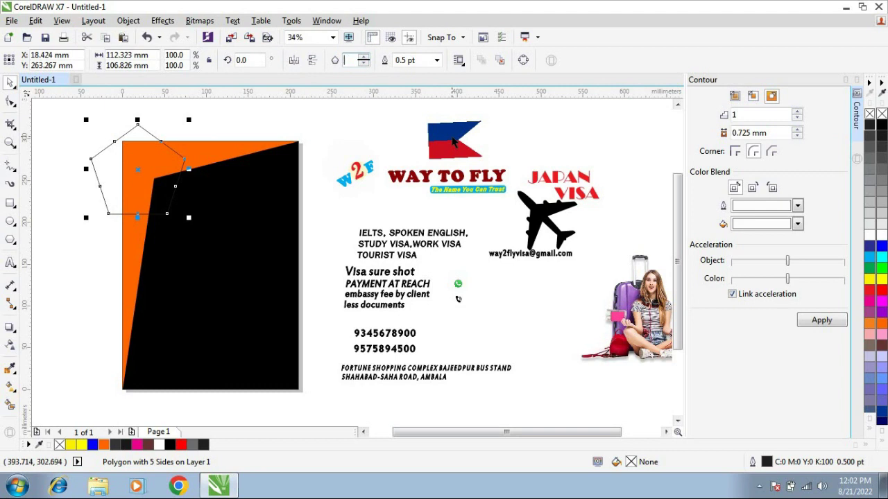
pyautogui.press('Return')
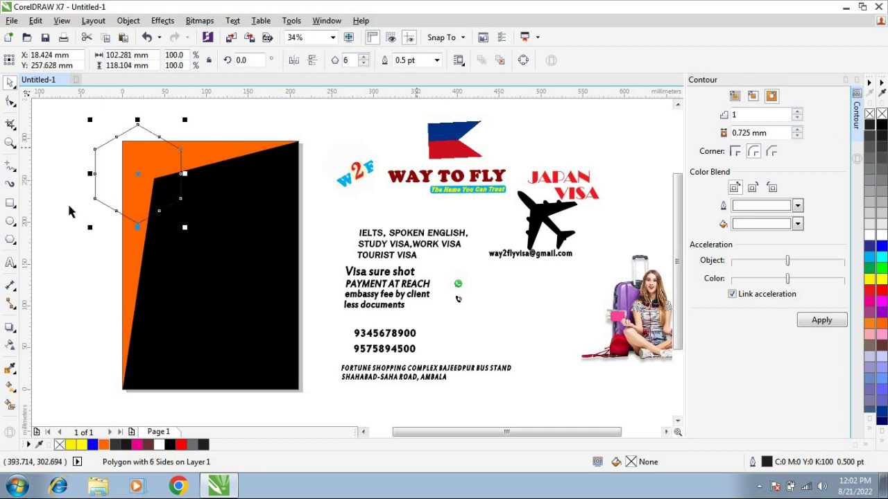
pyautogui.click(10, 144)
pyautogui.moveTo(70, 115); pyautogui.dragTo(218, 228)
pyautogui.press('space')
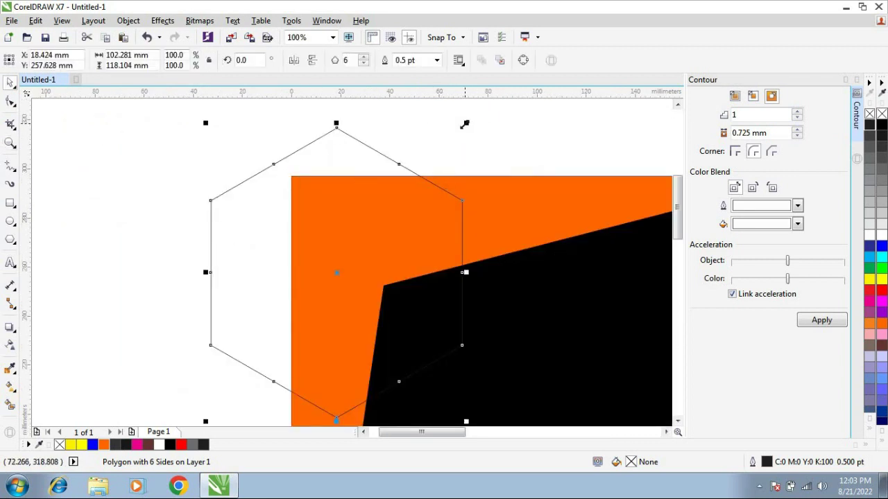
pyautogui.moveTo(465, 124); pyautogui.dragTo(476, 139)
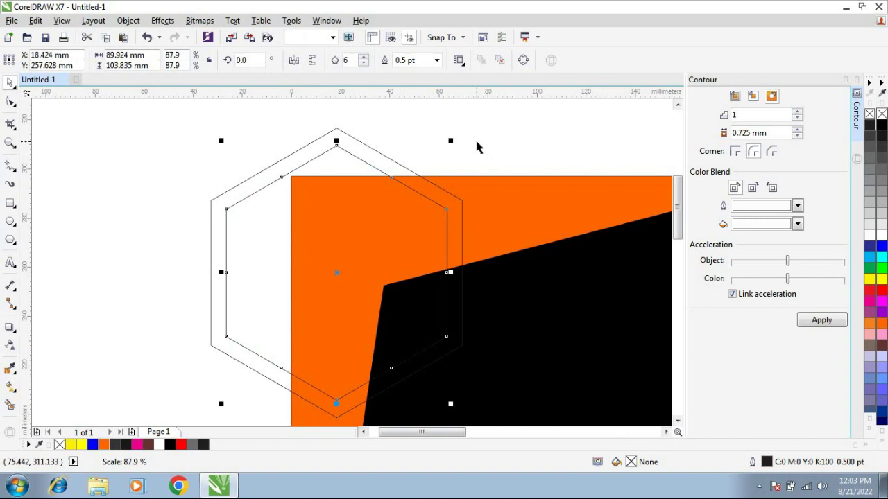
# Step: Scale both hexagons down to about 61 × 71 mm and move them to about X 25 mm, Y 277 mm
pyautogui.click(181, 147)
pyautogui.moveTo(167, 115); pyautogui.dragTo(416, 330)
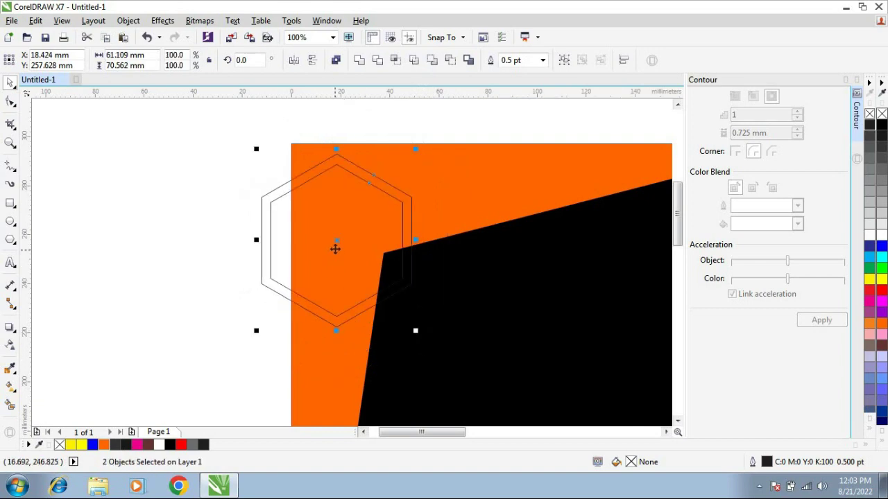
pyautogui.moveTo(335, 249); pyautogui.dragTo(354, 194)
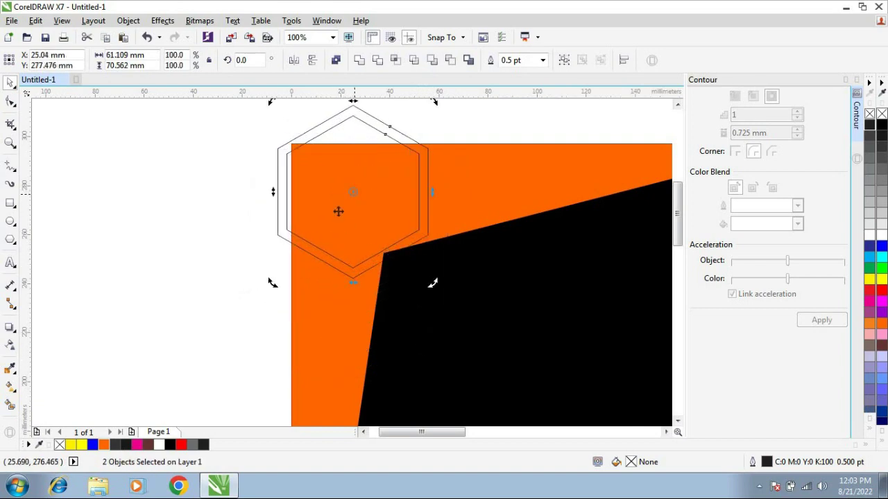
# Step: Rotate both hexagons together to about 41° around their centre and select the outer one
pyautogui.moveTo(274, 284); pyautogui.dragTo(351, 312)
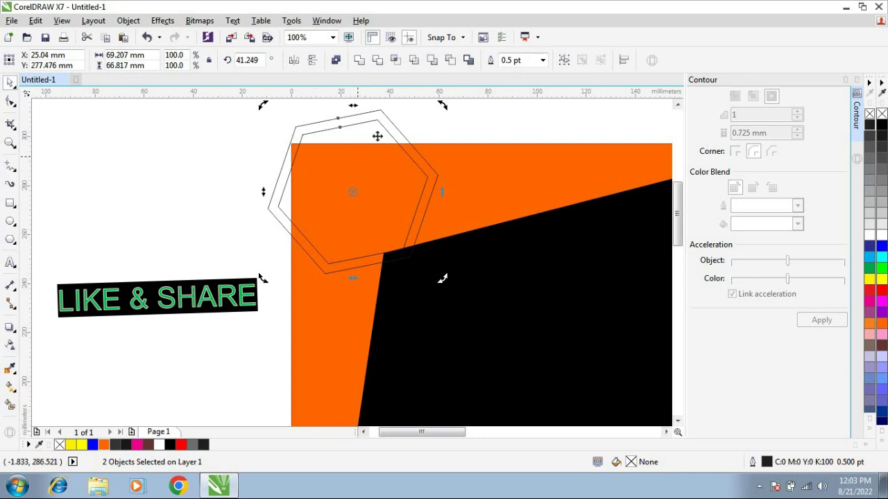
pyautogui.click(221, 178)
pyautogui.click(386, 132)
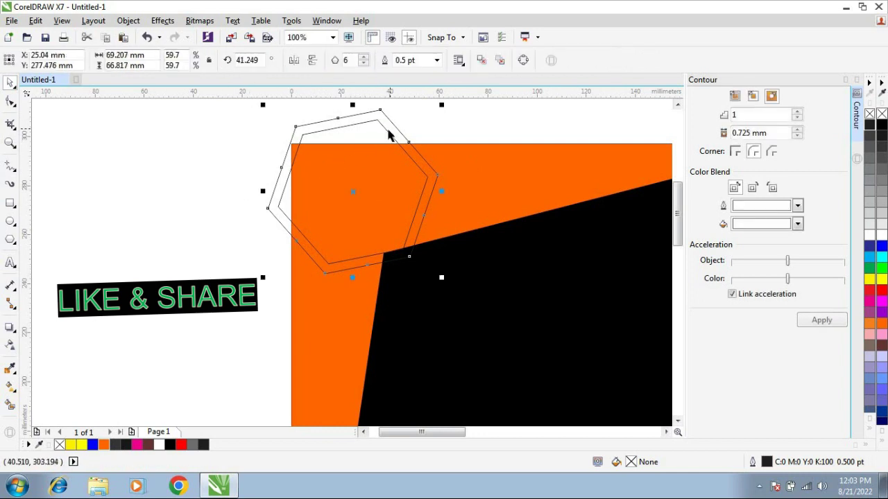
# Step: Fill the inner hexagon with yellow and the outer hexagon with orange
pyautogui.click(882, 235)
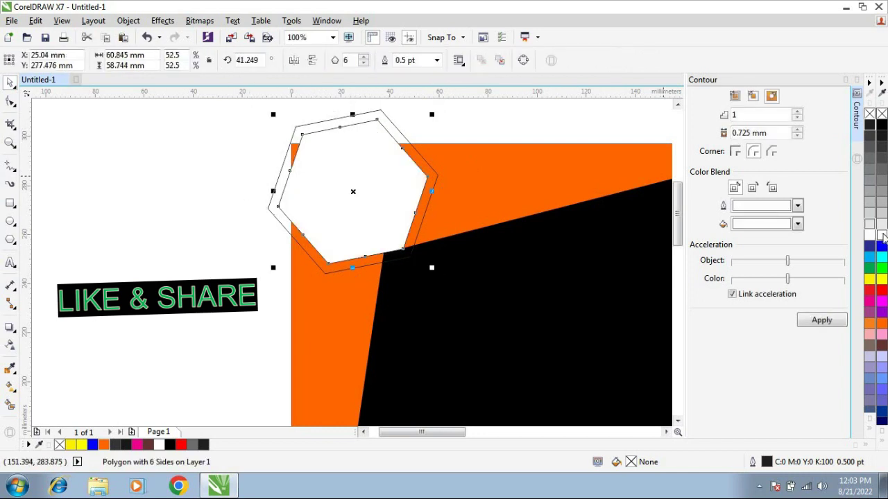
pyautogui.click(870, 278)
pyautogui.click(381, 112)
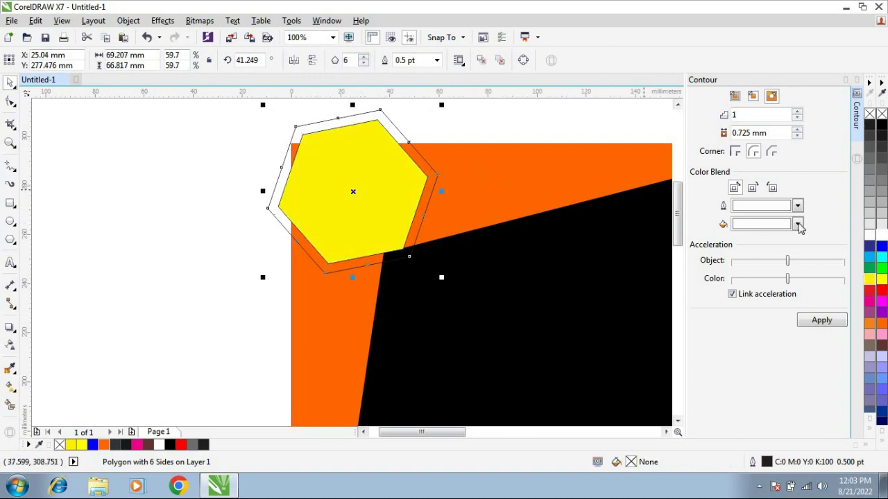
pyautogui.click(882, 324)
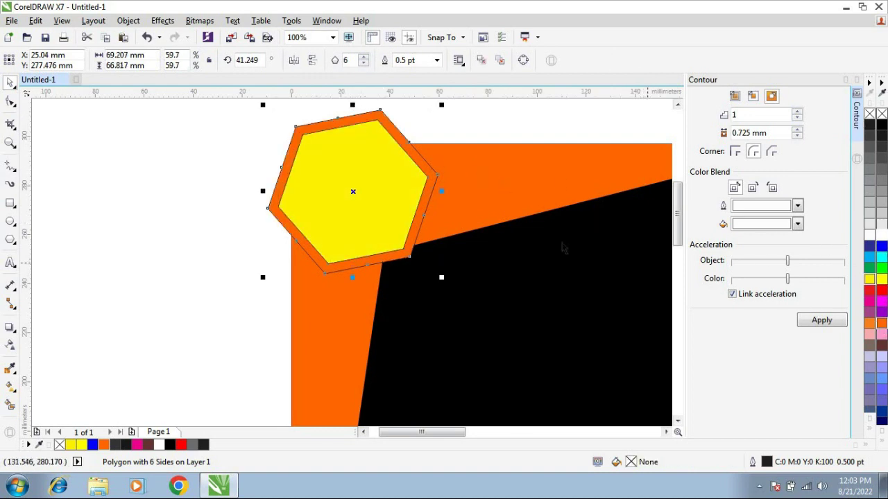
# Step: Remove the outlines of both hexagons
pyautogui.click(226, 194)
pyautogui.moveTo(214, 105); pyautogui.dragTo(479, 284)
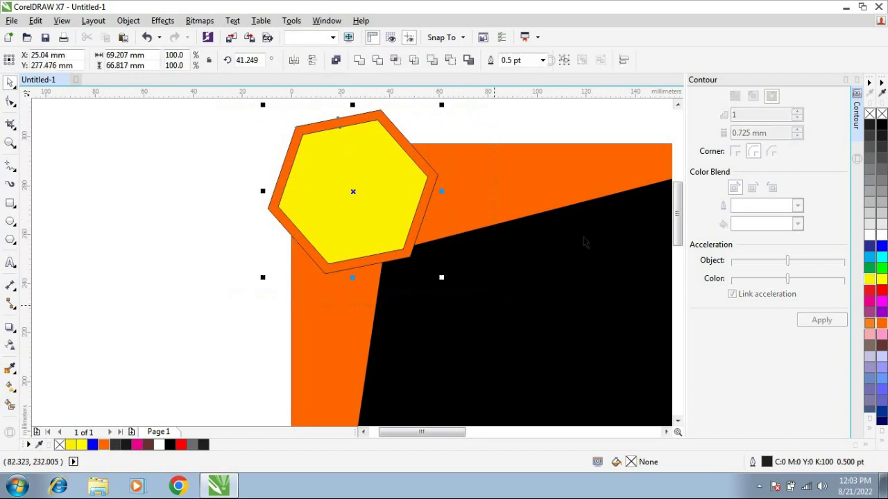
pyautogui.rightClick(871, 118)
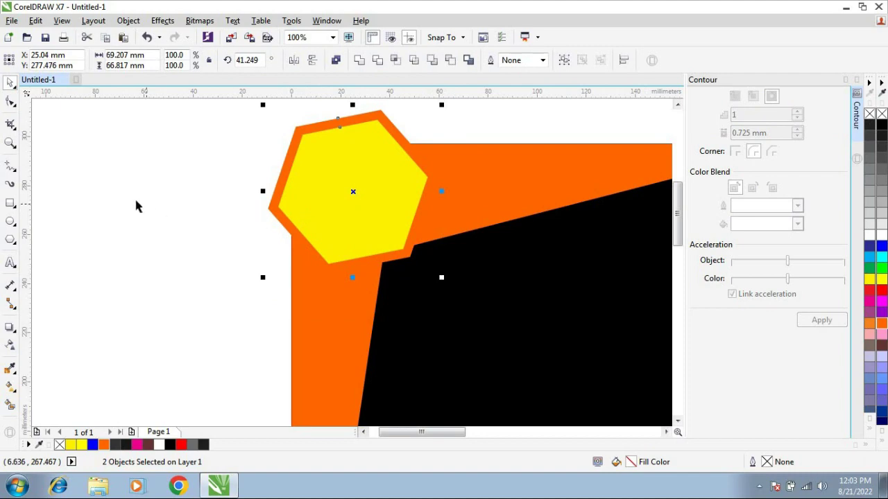
# Step: Enlarge both hexagons together to about 84 × 81 mm overall, centred at about X 26 mm, Y 272 mm
pyautogui.click(11, 144)
pyautogui.press('F4')
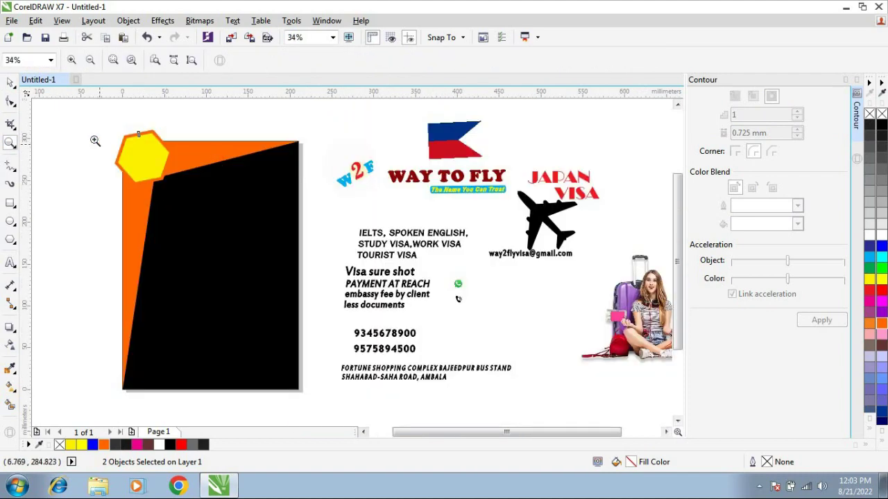
pyautogui.moveTo(181, 207); pyautogui.dragTo(205, 226)
pyautogui.press('space')
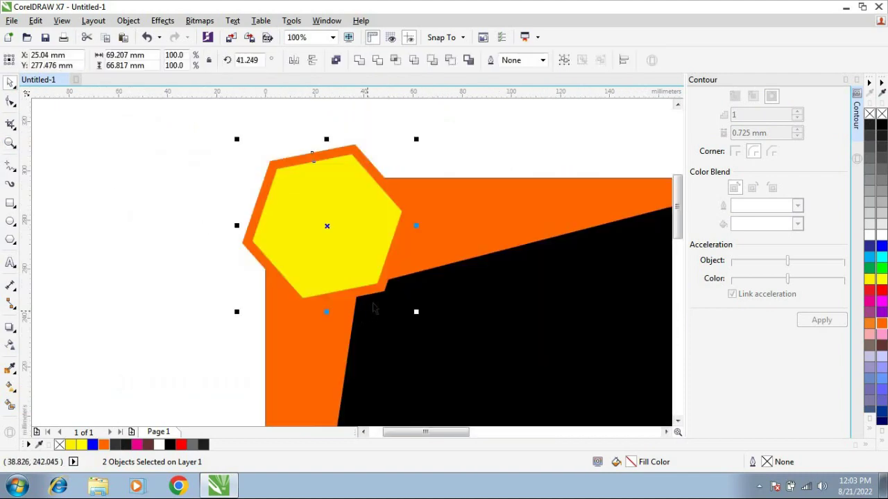
pyautogui.moveTo(359, 263)
pyautogui.mouseDown()
pyautogui.moveTo(365, 272)
pyautogui.moveTo(355, 276)
pyautogui.mouseUp()
pyautogui.moveTo(409, 320); pyautogui.dragTo(430, 342)
pyautogui.moveTo(363, 289); pyautogui.dragTo(372, 291)
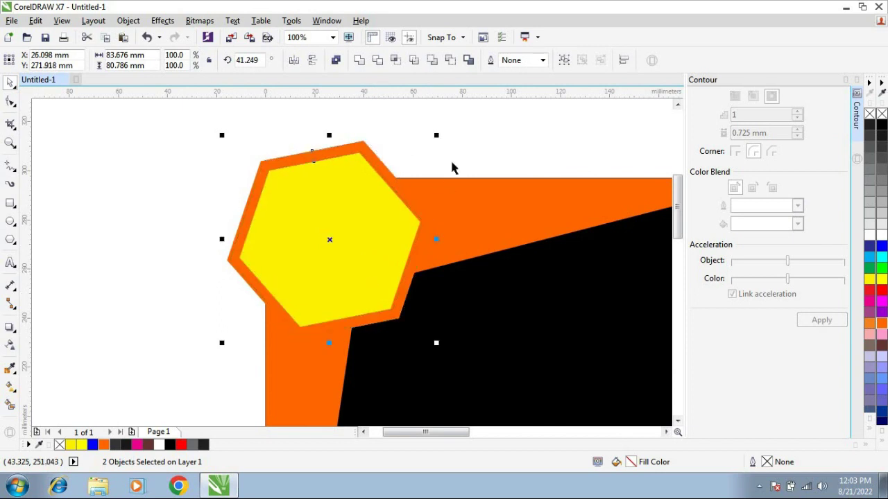
# Step: Fill the outer hexagon with black
pyautogui.click(454, 167)
pyautogui.click(385, 178)
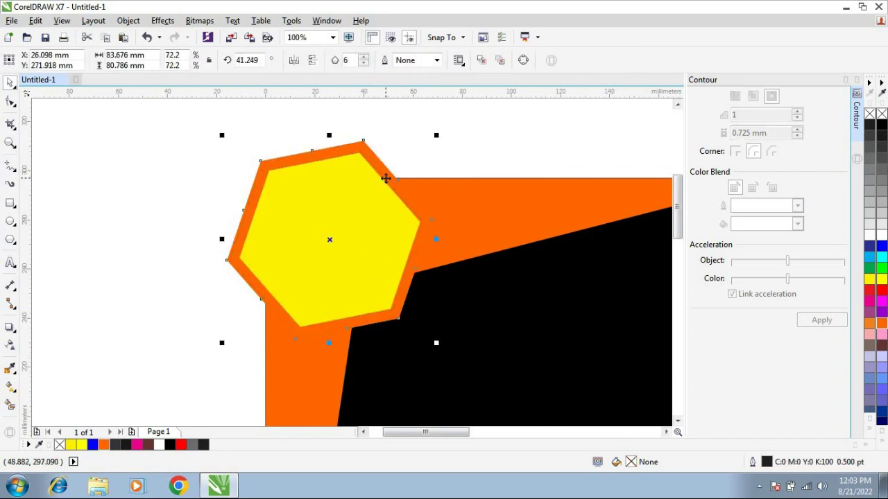
pyautogui.click(882, 124)
# Step: PowerClip both hexagons inside the orange corner shape
pyautogui.moveTo(154, 113); pyautogui.dragTo(516, 367)
pyautogui.rightClick(362, 214)
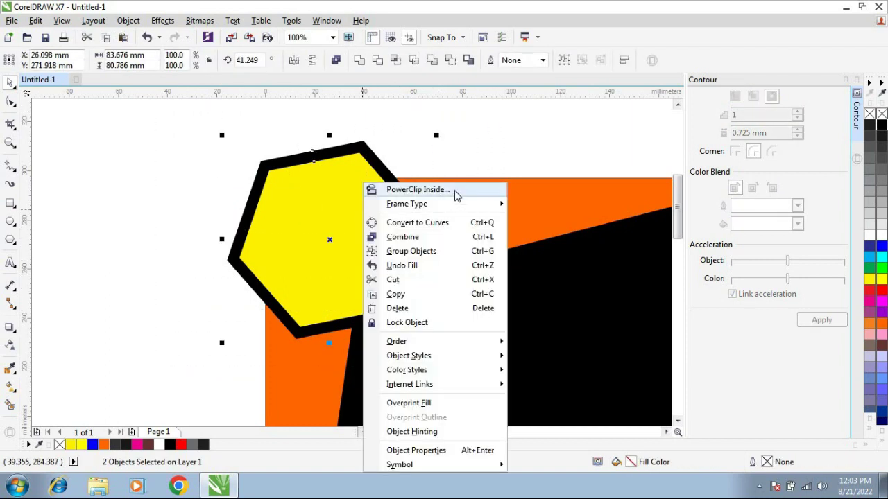
pyautogui.click(451, 192)
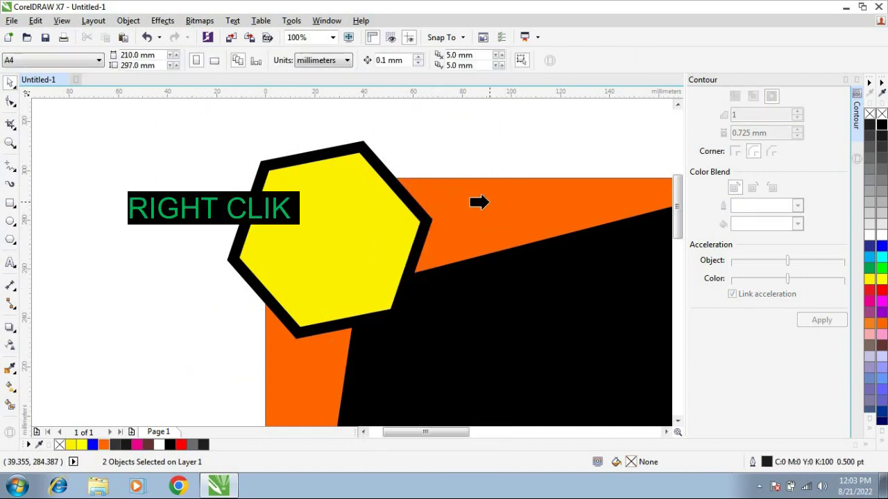
pyautogui.click(477, 200)
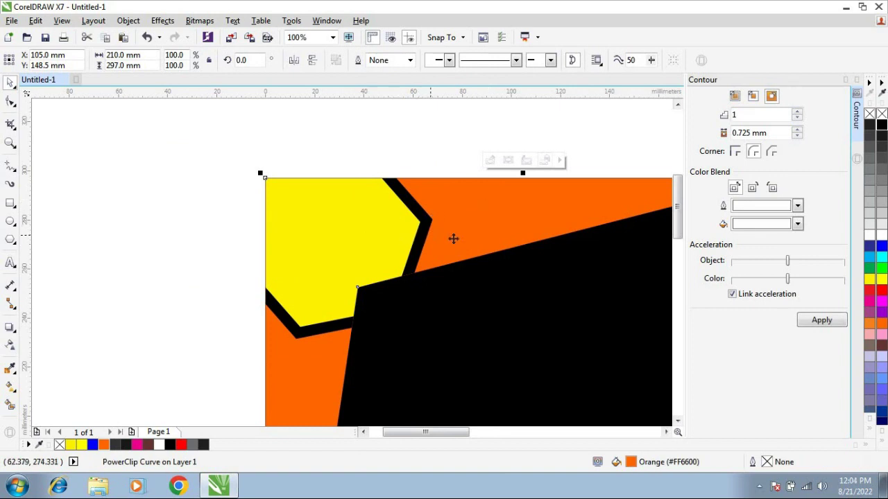
pyautogui.click(446, 291)
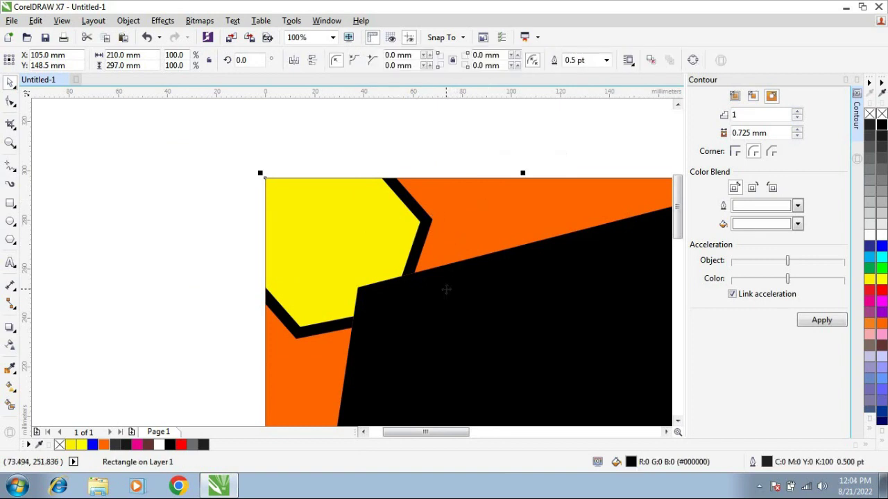
pyautogui.click(518, 214)
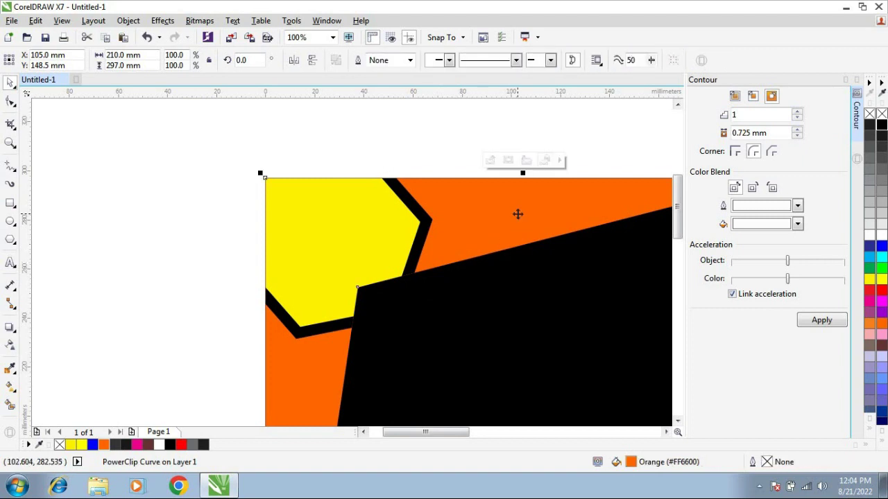
pyautogui.click(454, 299)
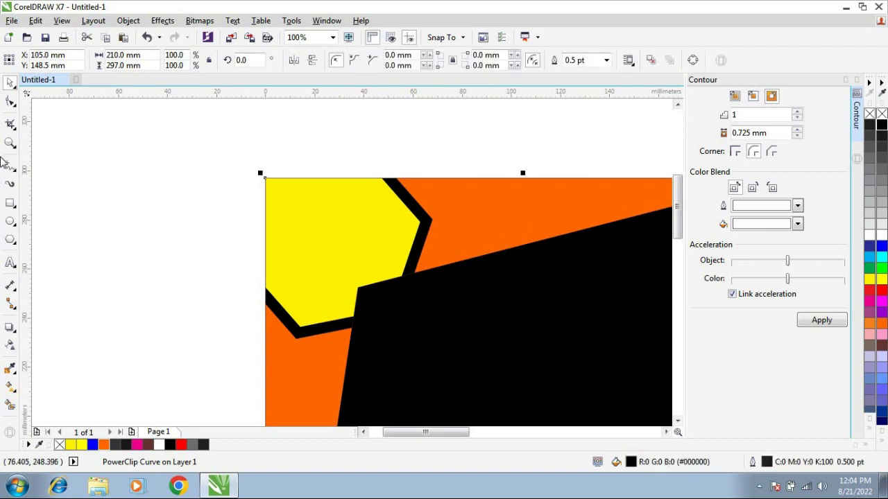
# Step: Open the orange corner shape's PowerClip contents to inspect the hexagons and return to the page
pyautogui.click(10, 143)
pyautogui.rightClick(215, 232)
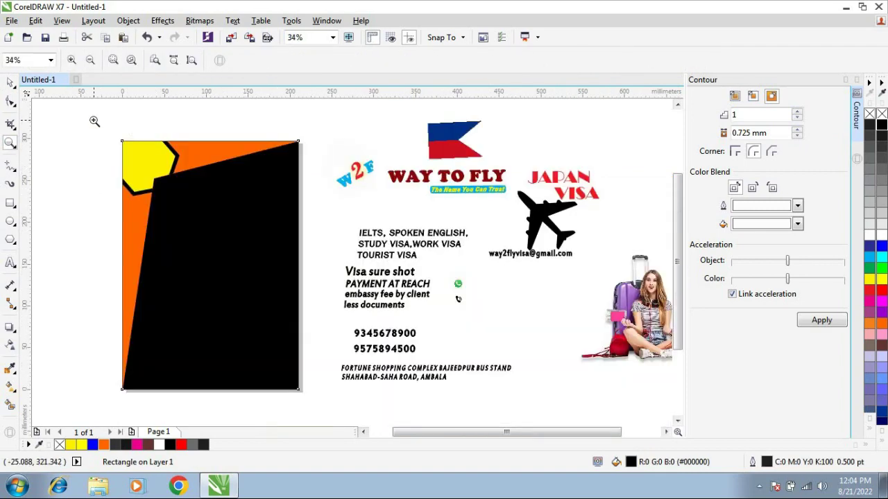
pyautogui.moveTo(93, 121); pyautogui.dragTo(307, 472)
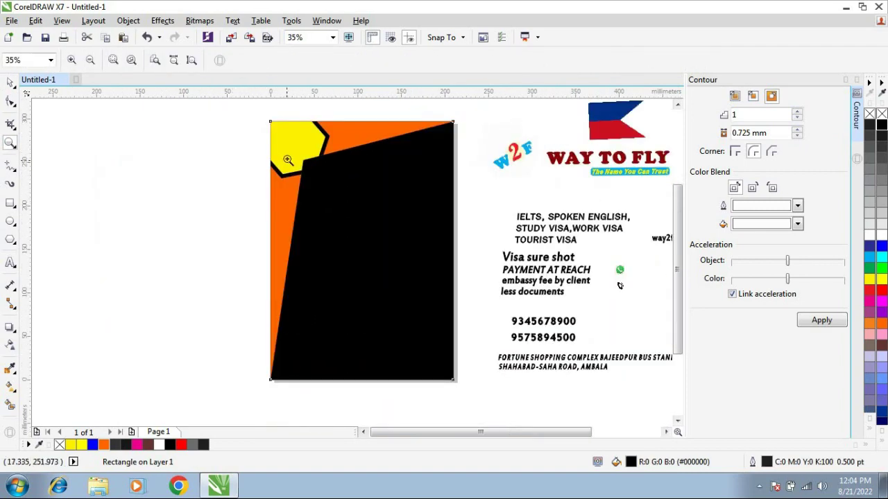
pyautogui.press('space')
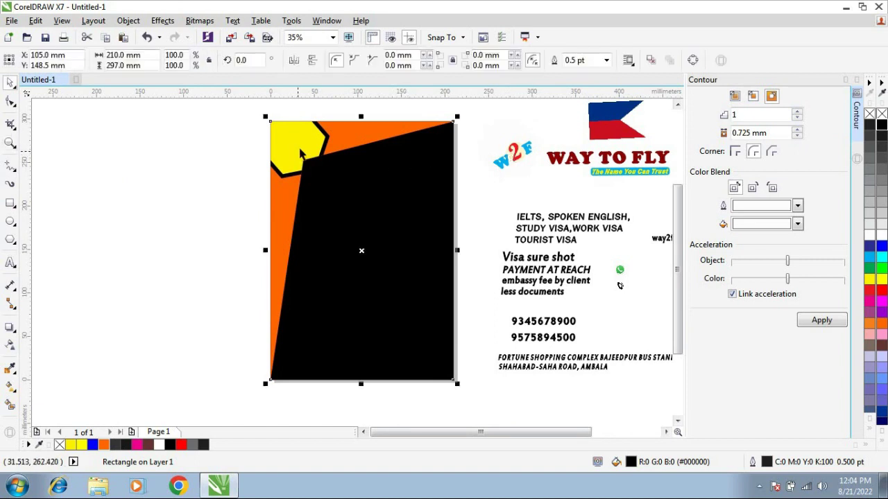
pyautogui.click(302, 151)
pyautogui.keyDown('ctrl'); pyautogui.click(307, 155); pyautogui.keyUp('ctrl')
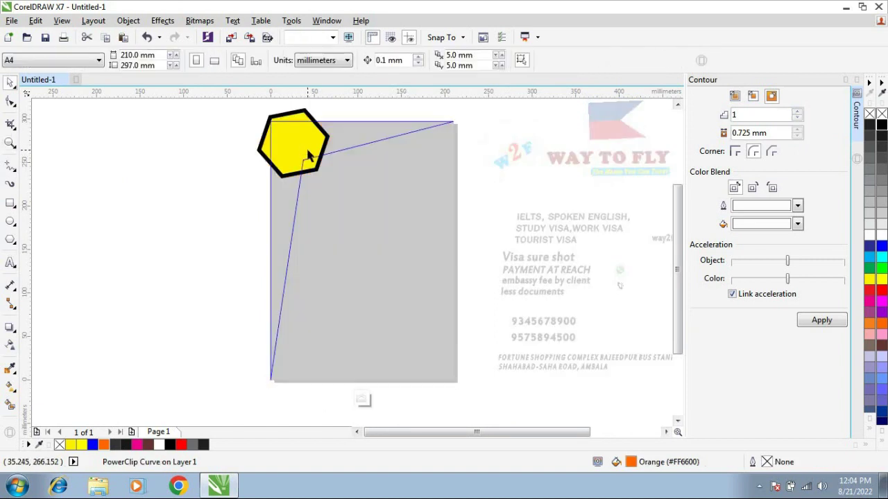
pyautogui.click(309, 154)
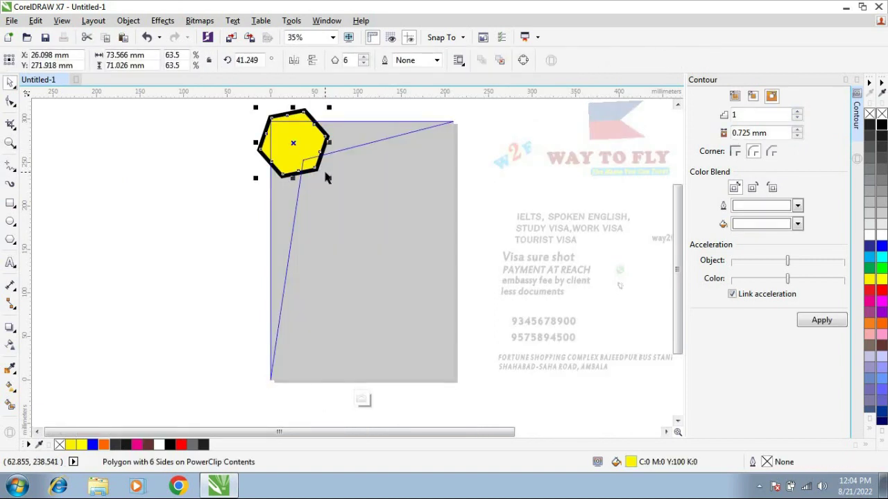
pyautogui.keyDown('ctrl'); pyautogui.click(212, 193); pyautogui.keyUp('ctrl')
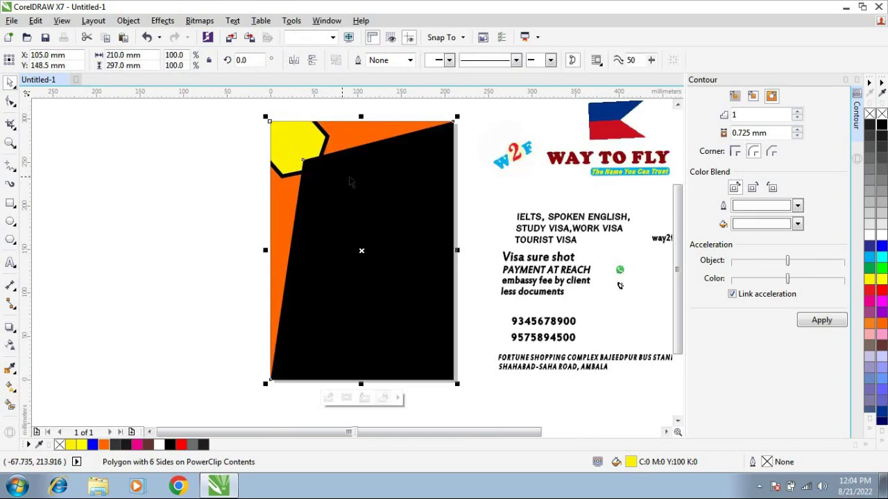
# Step: Reshape the orange corner shape by moving its inner corner node close to the black hexagon's lower-right vertex
pyautogui.click(11, 142)
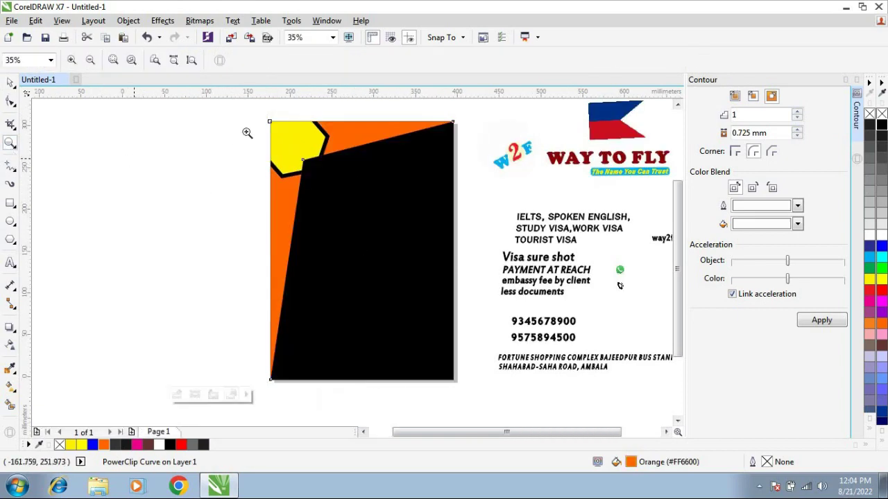
pyautogui.moveTo(93, 108); pyautogui.dragTo(307, 252)
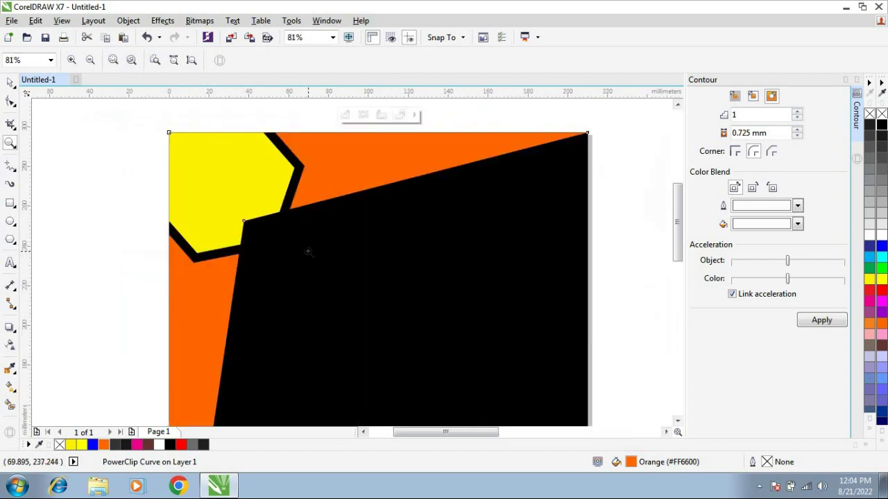
pyautogui.press('space')
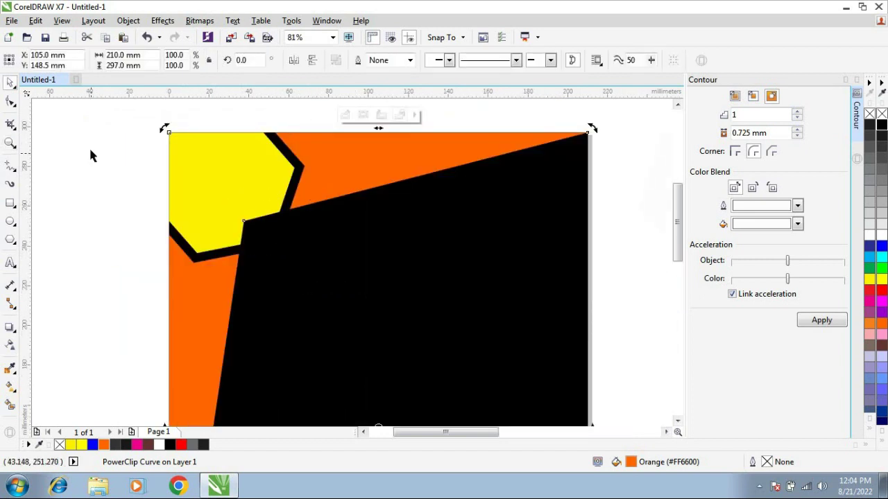
pyautogui.click(11, 102)
pyautogui.moveTo(243, 221); pyautogui.dragTo(279, 246)
pyautogui.click(327, 297)
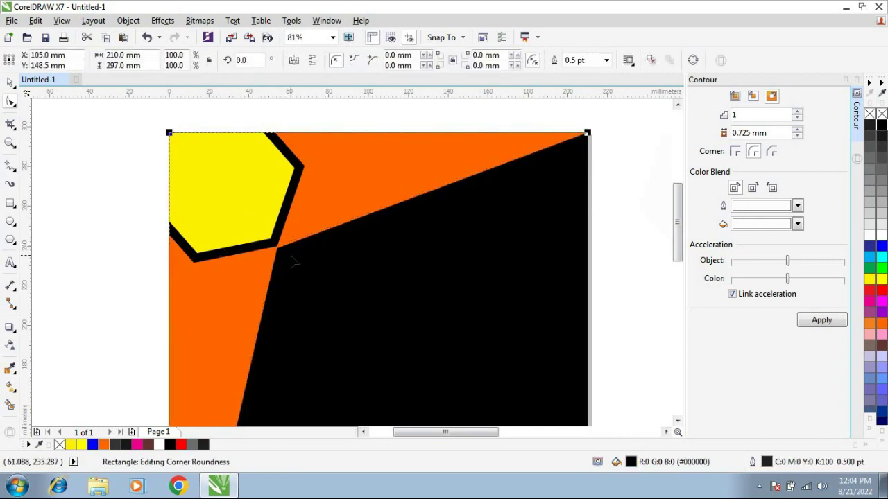
# Step: Fine-tune the orange shape's inner node so that it meets the black hexagon's vertex exactly
pyautogui.click(10, 143)
pyautogui.moveTo(208, 199); pyautogui.dragTo(328, 280)
pyautogui.press('space')
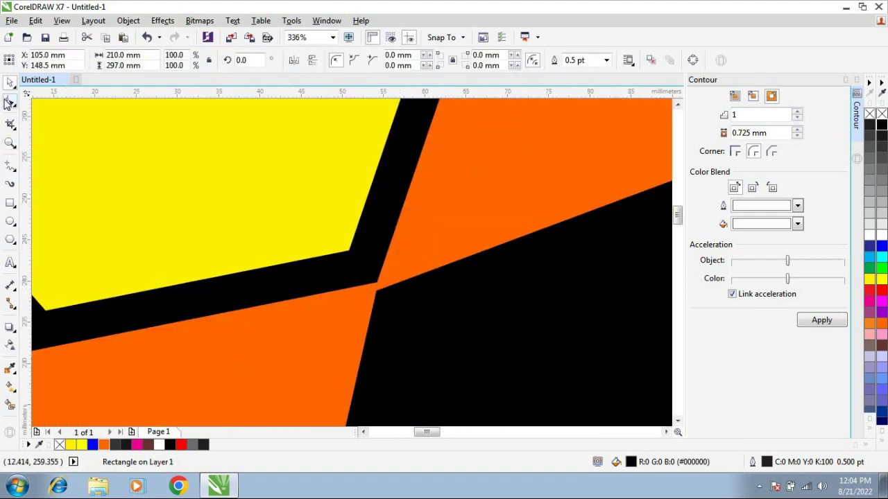
pyautogui.click(382, 287)
pyautogui.moveTo(375, 291); pyautogui.dragTo(377, 284)
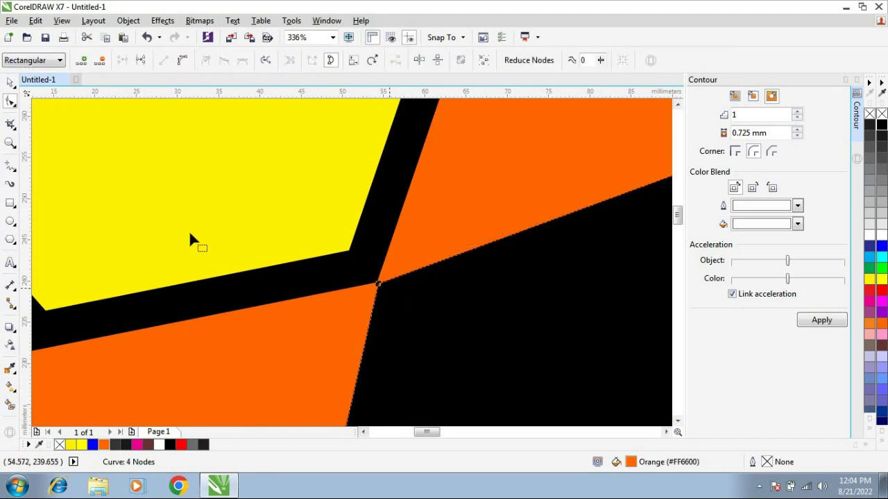
# Step: Delete the two white hexagons behind the W2F logo beside the page
pyautogui.click(9, 145)
pyautogui.rightClick(314, 209)
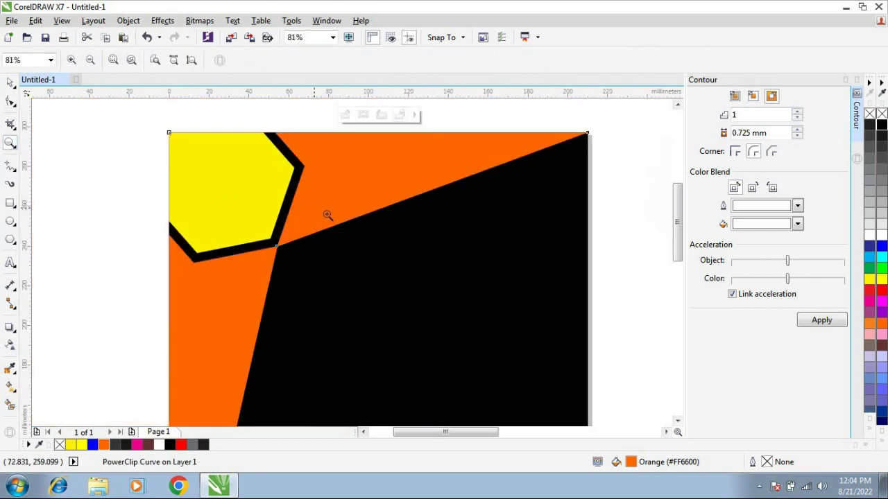
pyautogui.press('space')
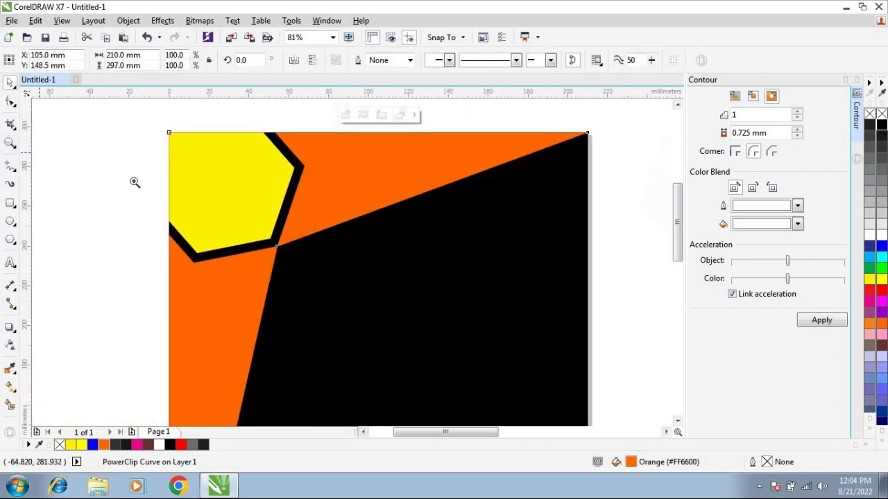
pyautogui.rightClick(134, 181)
pyautogui.press('space')
pyautogui.click(366, 164)
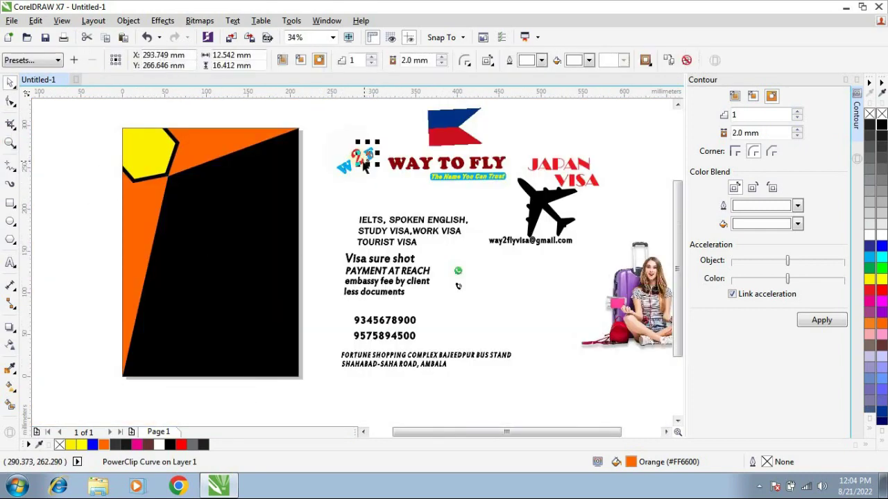
pyautogui.moveTo(387, 197); pyautogui.dragTo(387, 197)
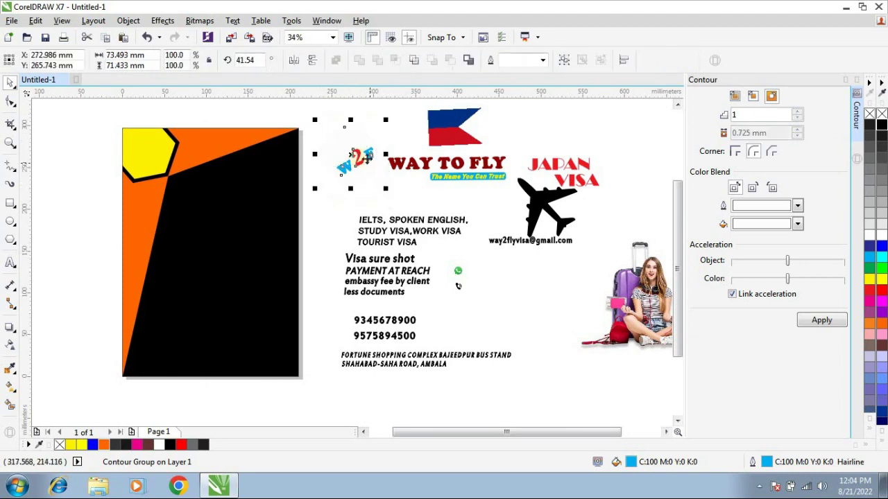
pyautogui.click(332, 107)
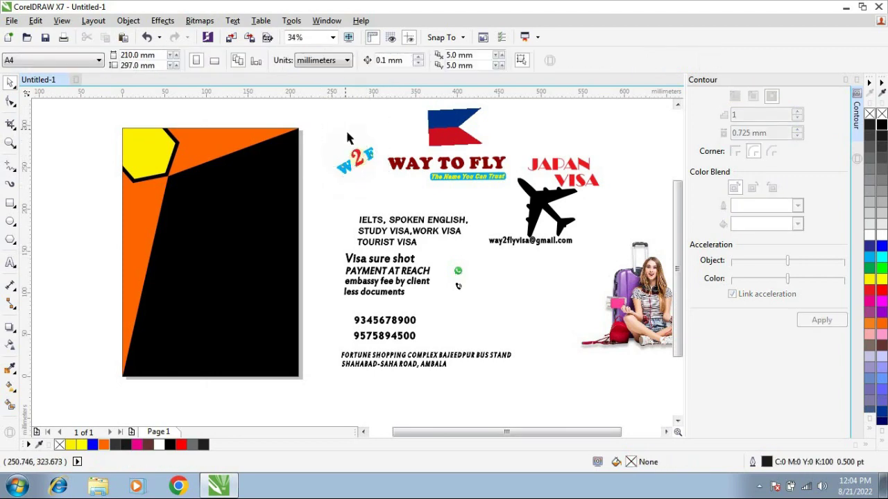
pyautogui.click(347, 133)
pyautogui.press('Delete')
pyautogui.click(347, 134)
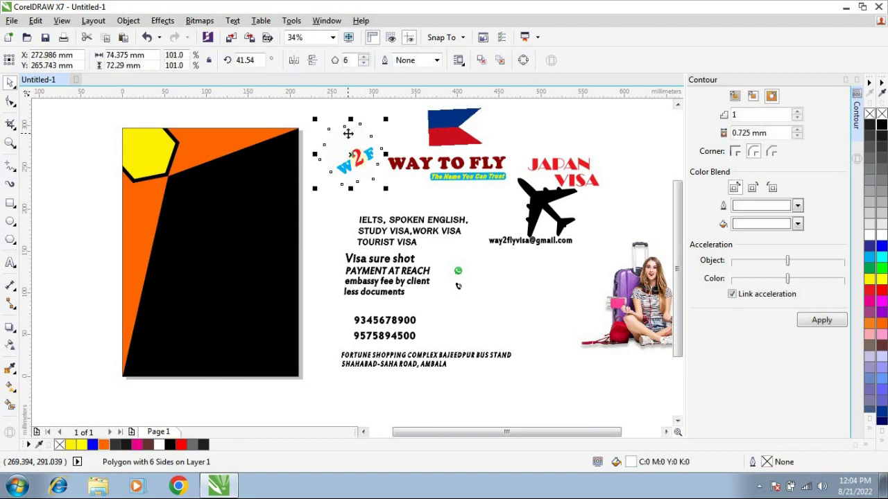
pyautogui.press('Delete')
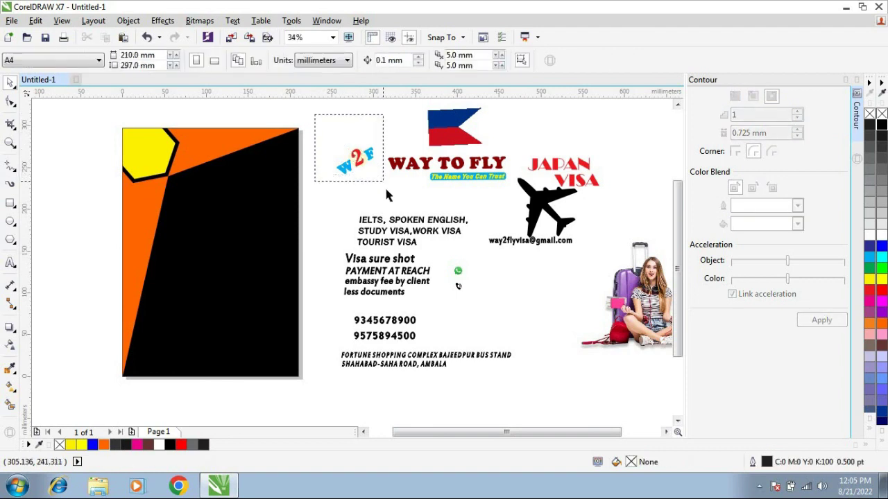
# Step: Move all parts of the W2F logo onto the yellow hexagon, centred at about X 29 mm, Y 265 mm
pyautogui.moveTo(387, 196); pyautogui.dragTo(386, 194)
pyautogui.moveTo(362, 159); pyautogui.dragTo(153, 155)
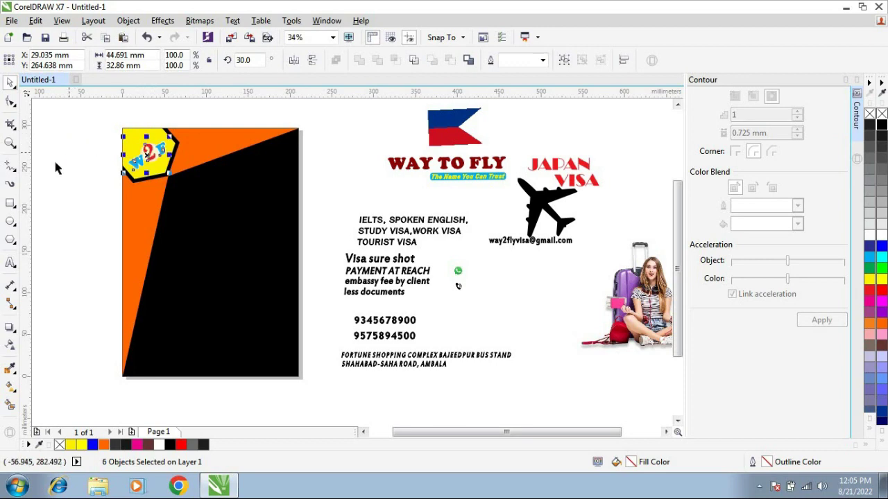
# Step: Enlarge the W2F logo slightly on the yellow hexagon, scaling it proportionally towards the upper right
pyautogui.click(11, 142)
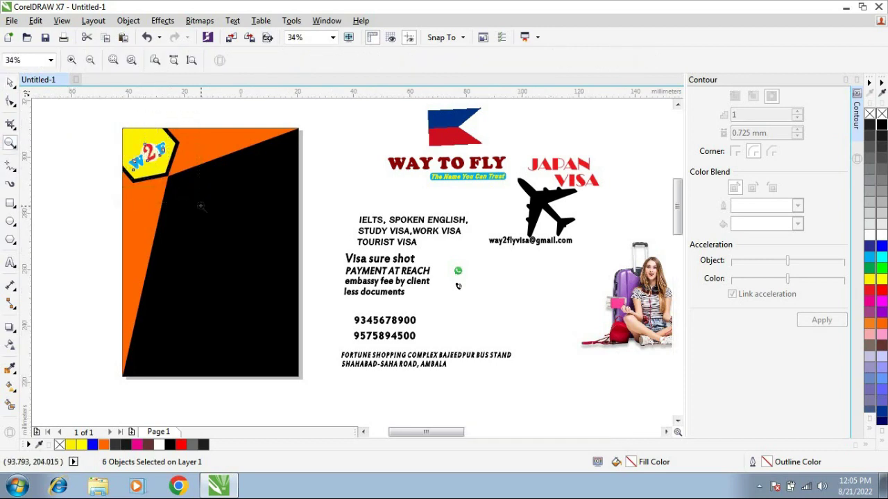
pyautogui.click(202, 204)
pyautogui.moveTo(180, 145); pyautogui.dragTo(440, 363)
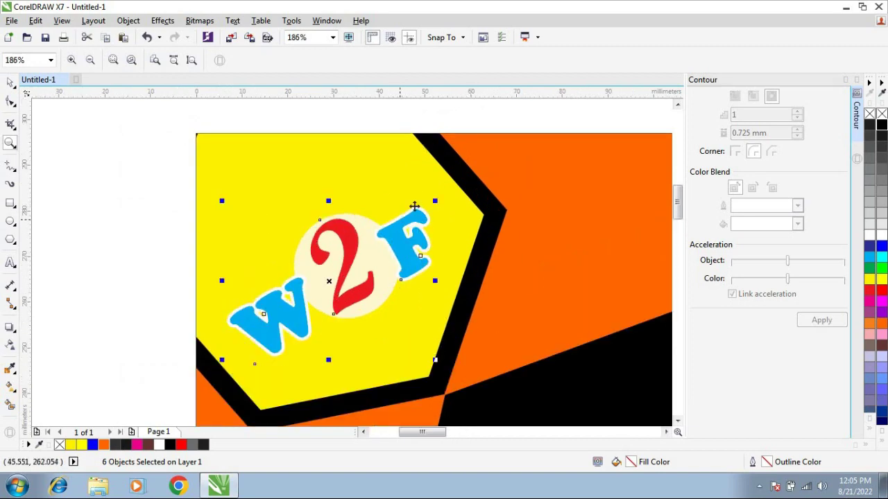
pyautogui.press('space')
pyautogui.moveTo(434, 202); pyautogui.dragTo(451, 188)
# Step: Edit the orange shape's PowerClip contents and enlarge the yellow hexagon to thin its black border, then finish editing
pyautogui.click(434, 181)
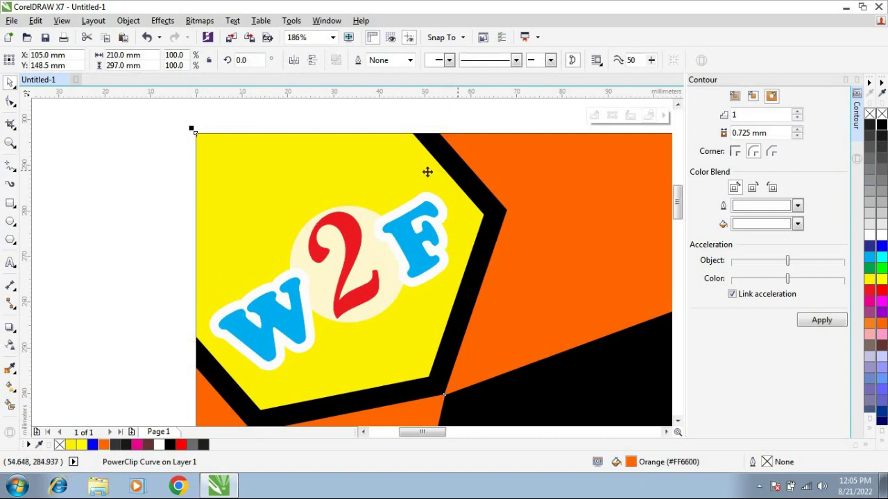
pyautogui.rightClick(422, 171)
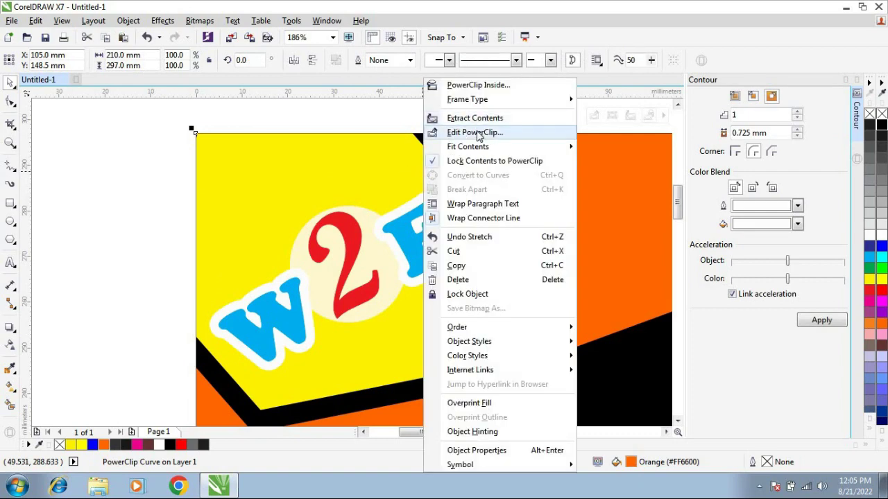
pyautogui.press('Return')
pyautogui.click(488, 285)
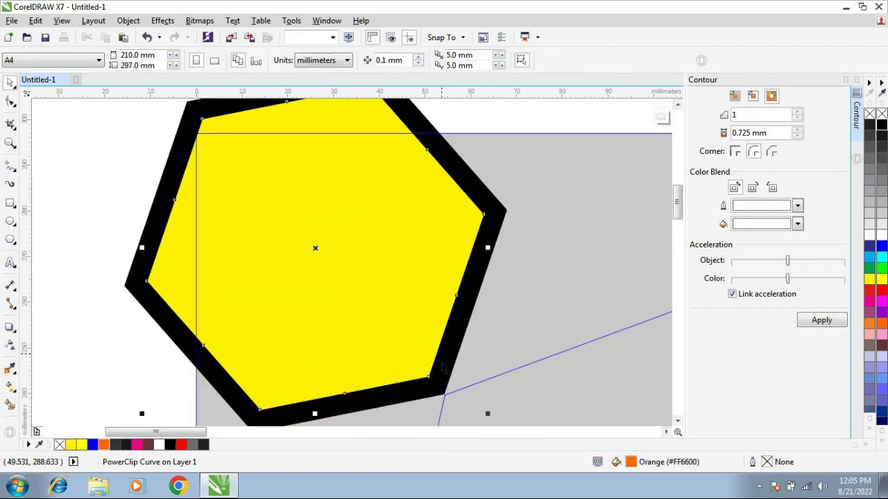
pyautogui.moveTo(488, 414); pyautogui.dragTo(498, 398)
pyautogui.keyDown('ctrl'); pyautogui.click(128, 340); pyautogui.keyUp('ctrl')
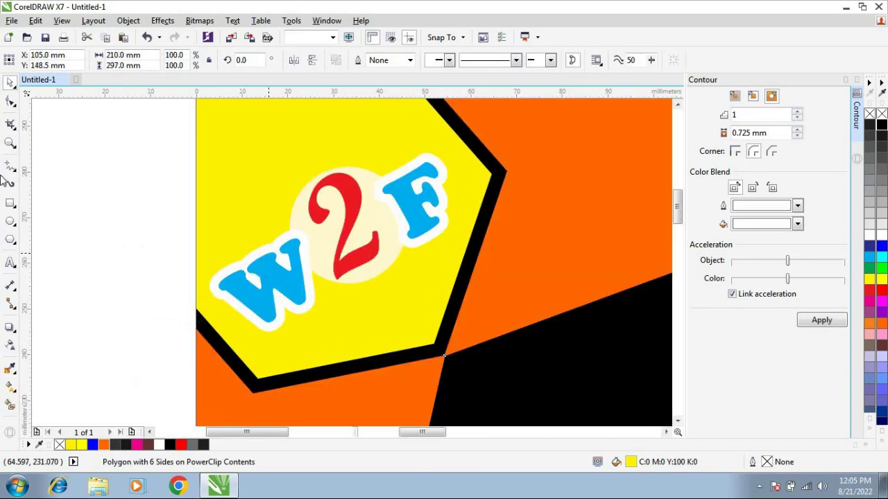
# Step: Reduce the white contour offset around the letters W and F to 1.5 mm each
pyautogui.keyDown('ctrl'); pyautogui.click(279, 262); pyautogui.keyUp('ctrl')
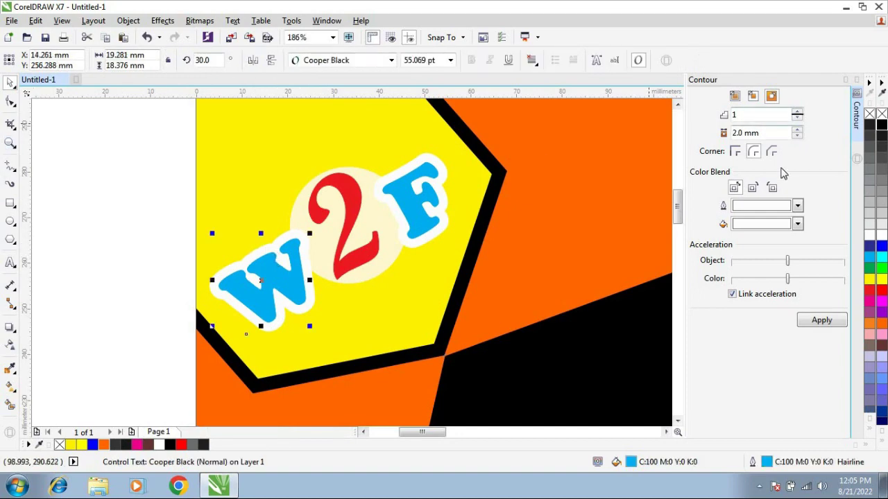
pyautogui.click(754, 153)
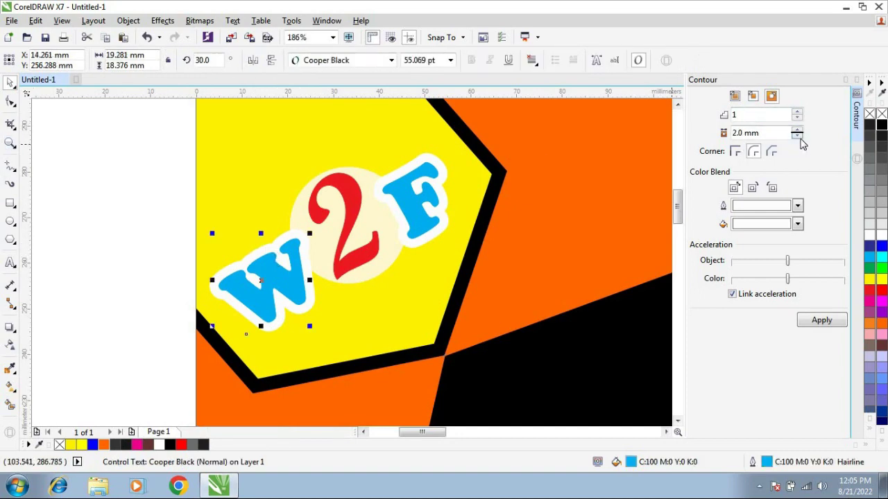
pyautogui.click(824, 324)
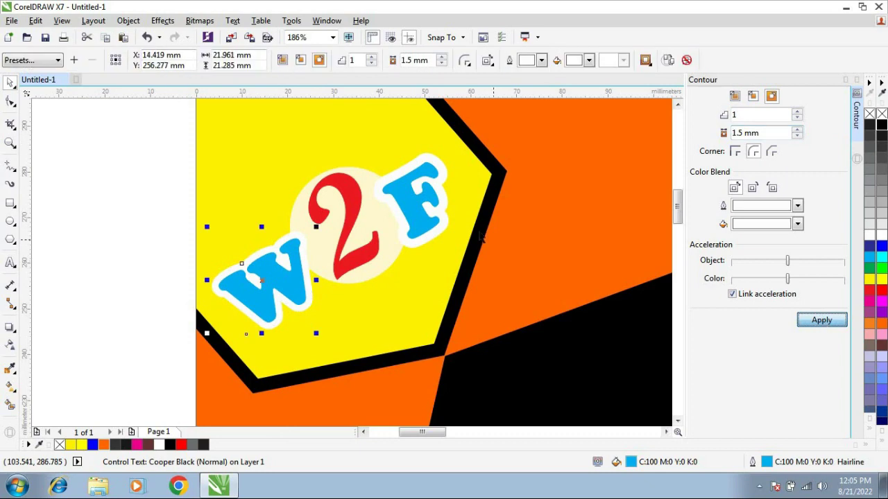
pyautogui.keyDown('ctrl'); pyautogui.click(418, 164); pyautogui.keyUp('ctrl')
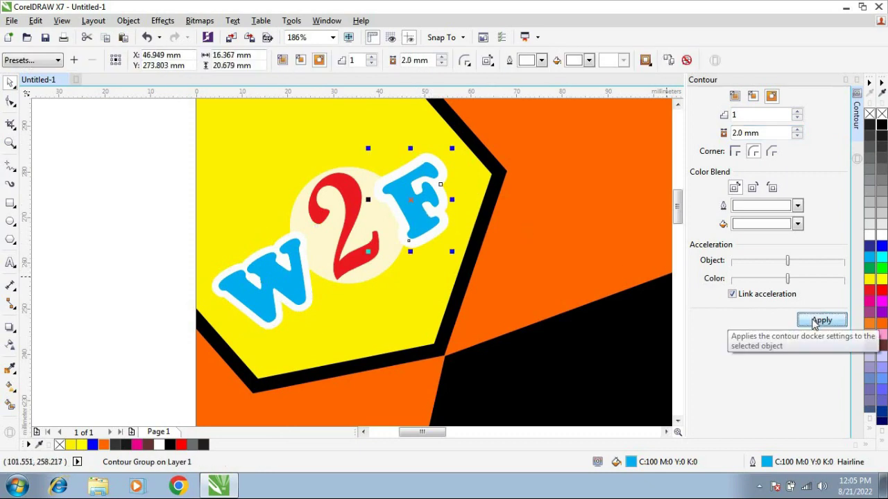
pyautogui.click(815, 324)
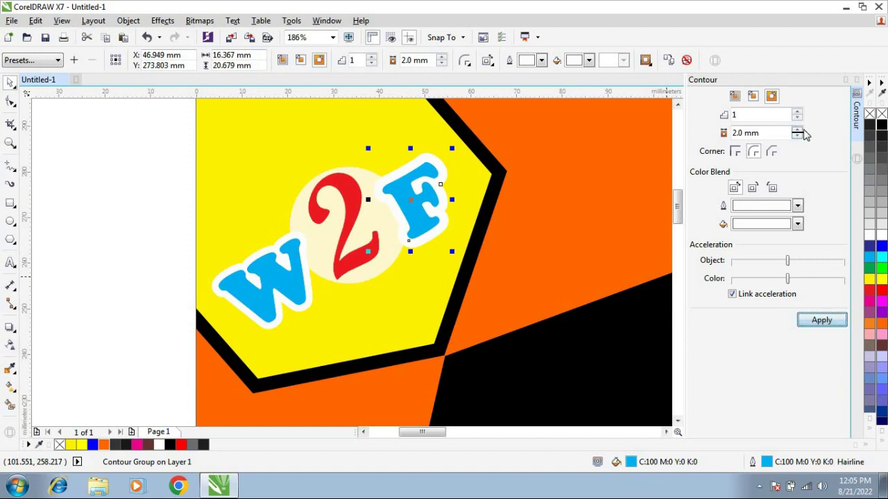
pyautogui.click(824, 330)
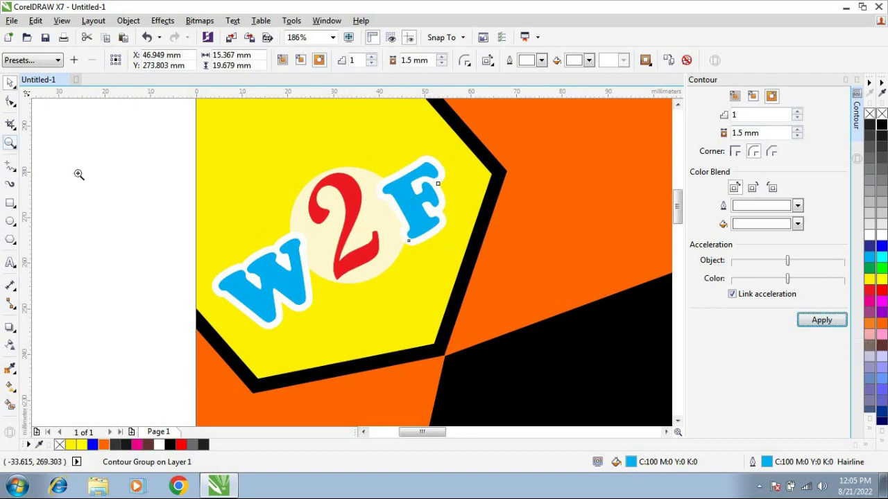
# Step: Fill the letters W and F with blue (#0000FF) and the numeral 2 with pure red (#FF0000)
pyautogui.scroll(-1, 312, 277)
pyautogui.moveTo(166, 155); pyautogui.dragTo(493, 372)
pyautogui.press('space')
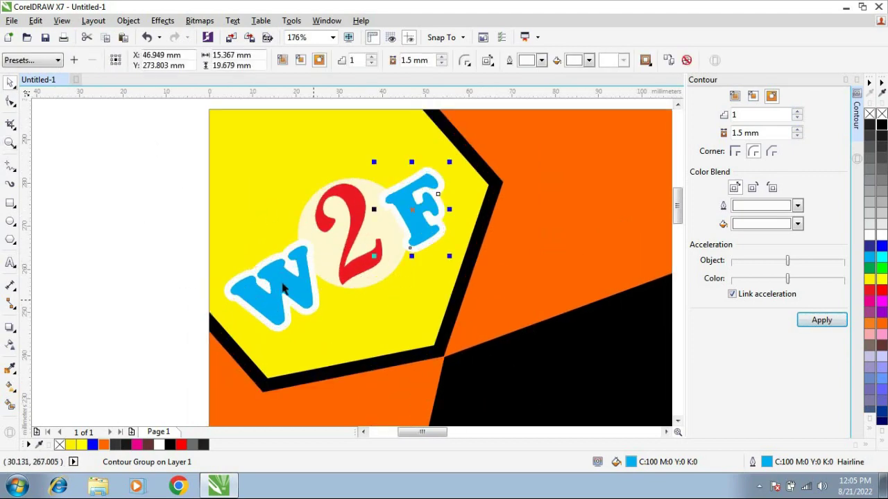
pyautogui.click(283, 290)
pyautogui.click(882, 249)
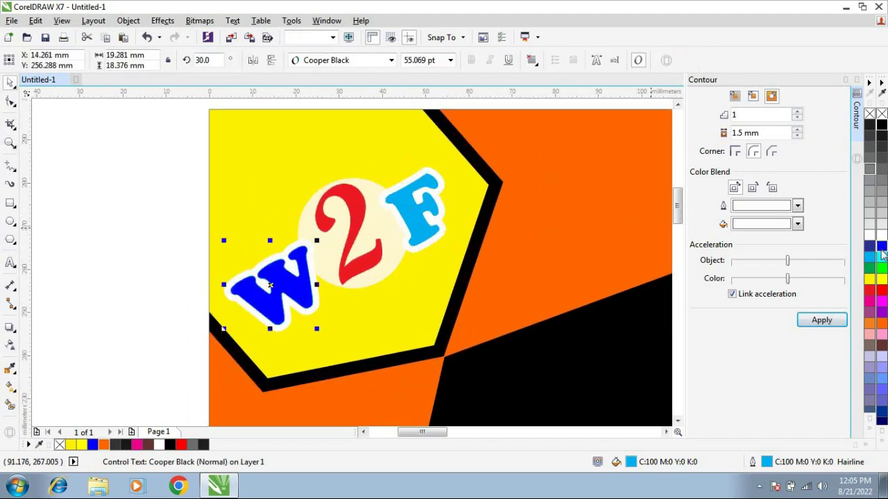
pyautogui.click(410, 211)
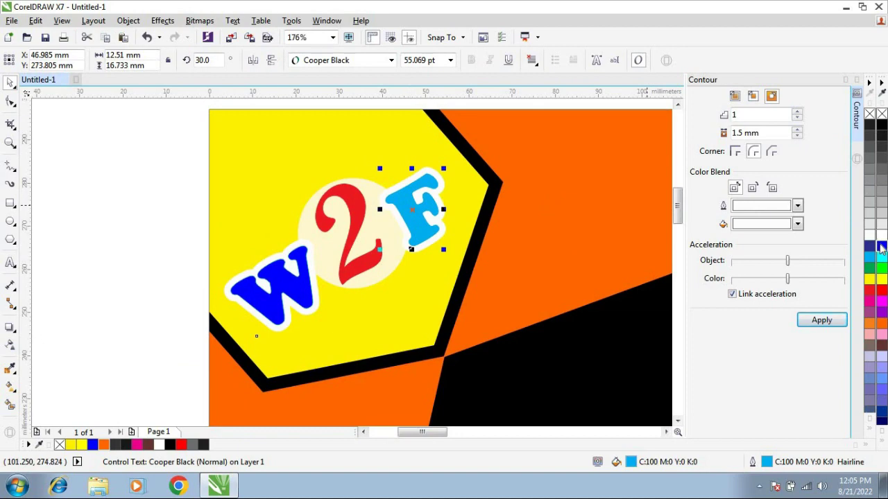
pyautogui.click(881, 248)
pyautogui.click(353, 200)
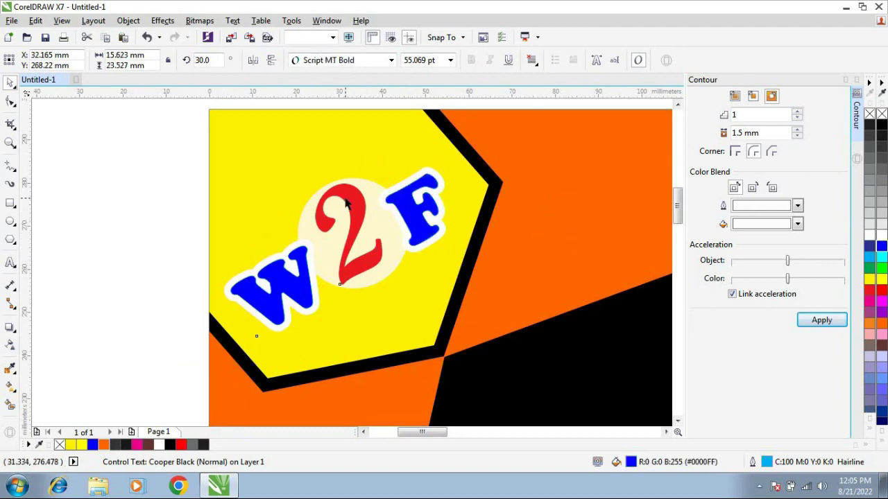
pyautogui.click(882, 292)
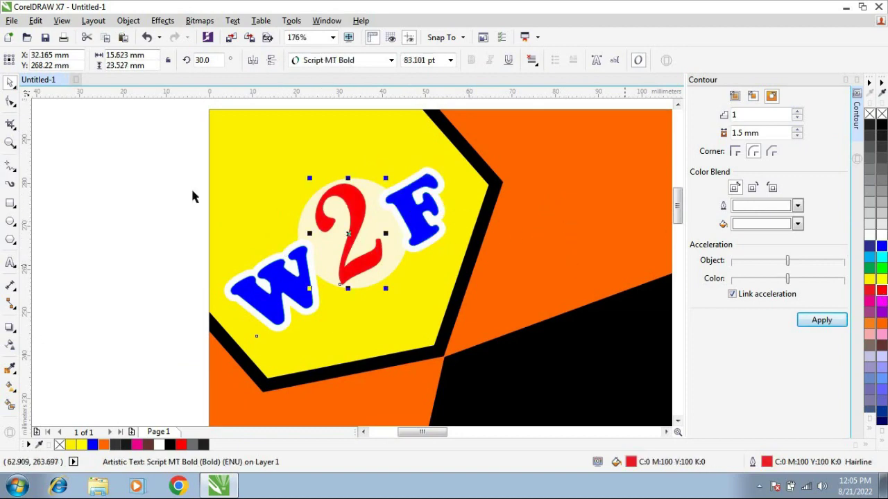
# Step: Stretch the orange shape over the whole page by moving its inner node just past the page's lower-right corner
pyautogui.click(9, 143)
pyautogui.scroll(-1, 257, 200)
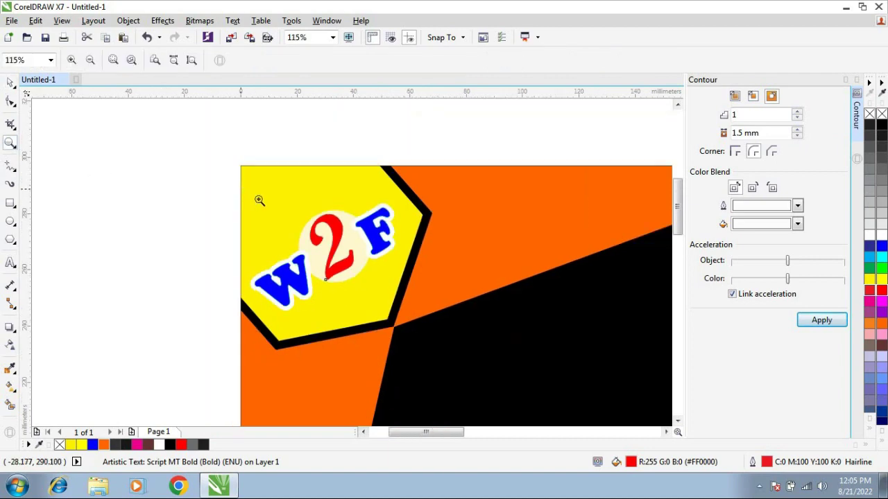
pyautogui.scroll(-3, 289, 228)
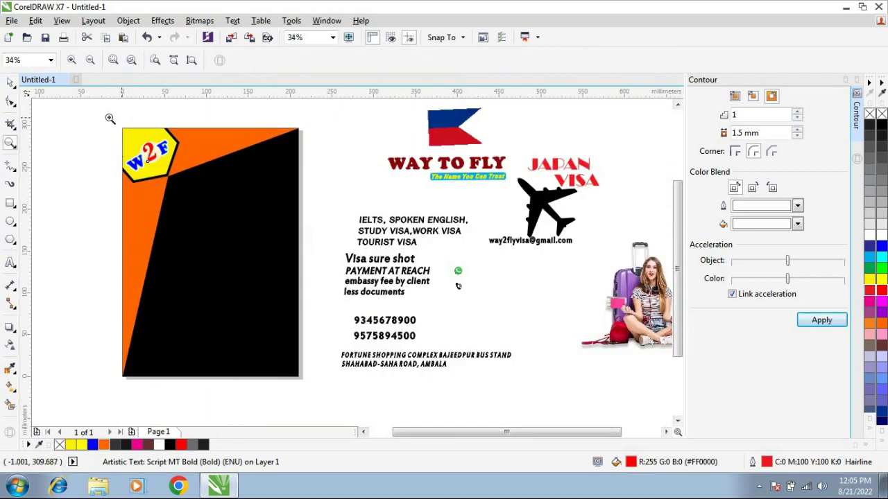
pyautogui.moveTo(109, 119); pyautogui.dragTo(570, 356)
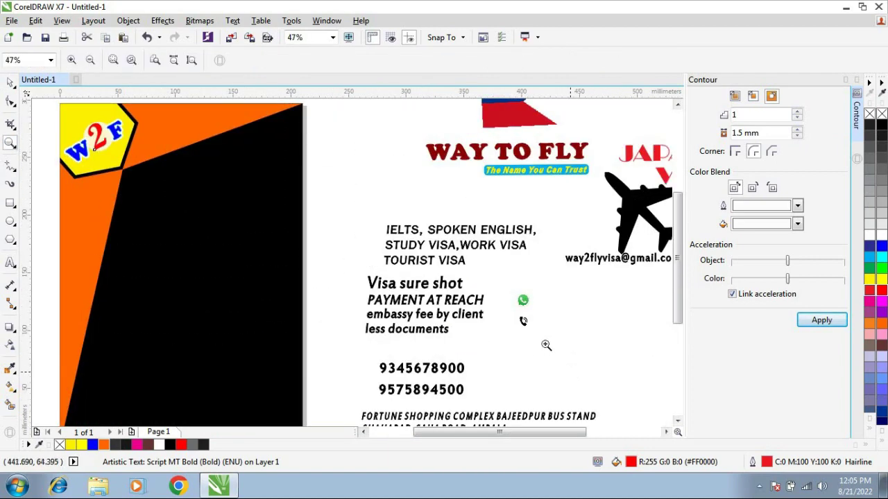
pyautogui.rightClick(486, 253)
pyautogui.press('space')
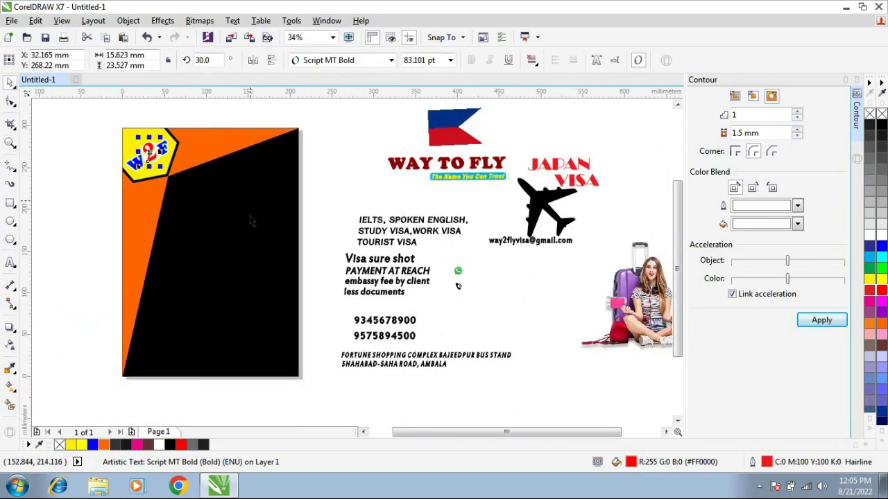
pyautogui.click(156, 217)
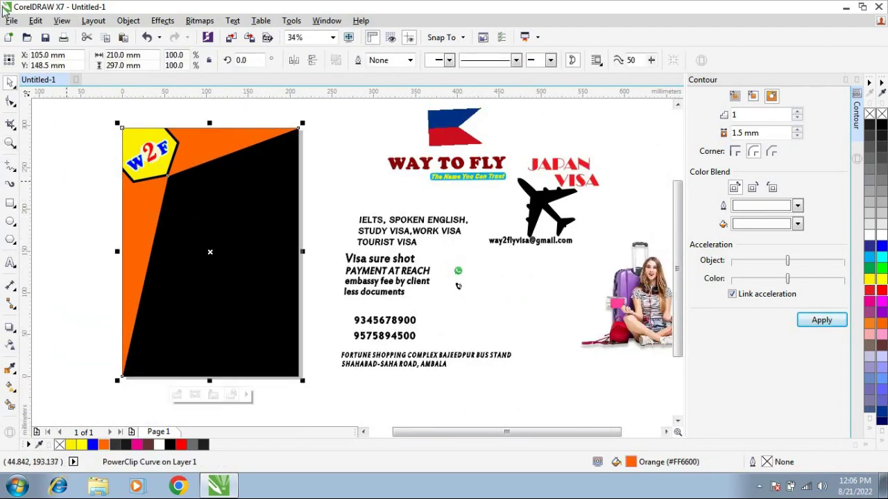
pyautogui.click(11, 102)
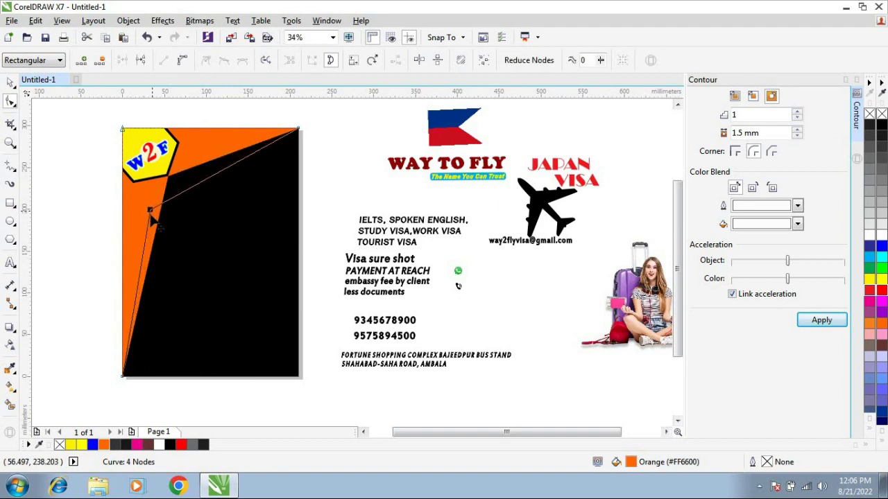
pyautogui.moveTo(147, 214); pyautogui.dragTo(312, 375)
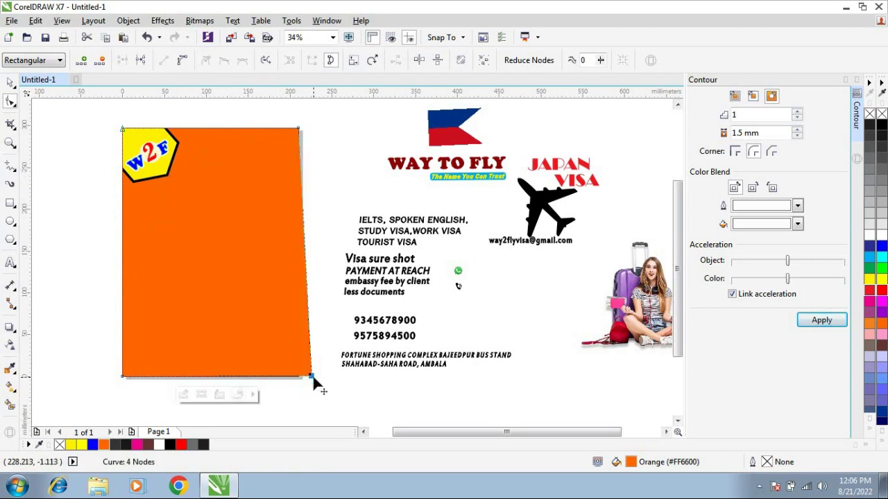
# Step: Try to remove the orange shape by deleting its lower-right and lower-left nodes
pyautogui.doubleClick(312, 376)
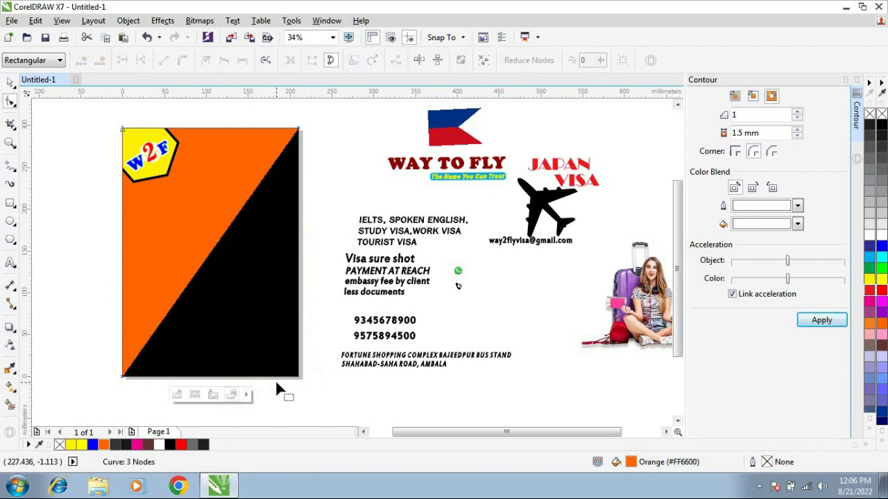
pyautogui.doubleClick(124, 376)
pyautogui.press('Delete')
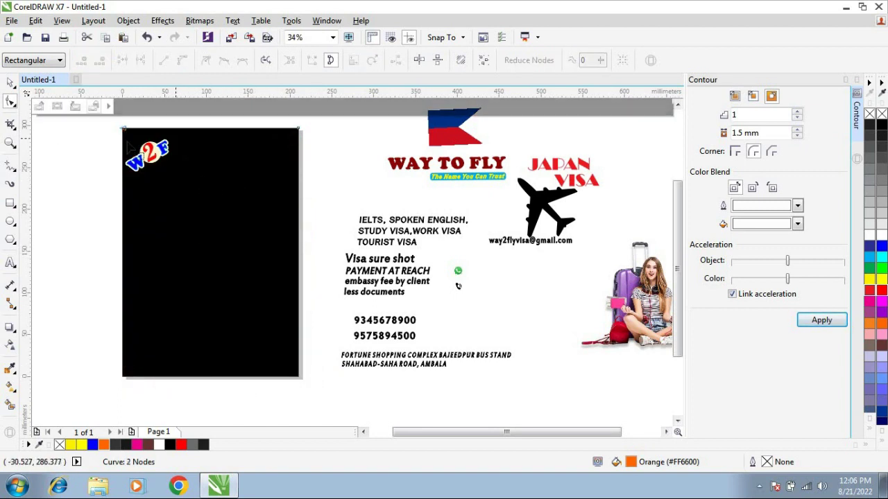
pyautogui.click(11, 142)
pyautogui.moveTo(91, 125); pyautogui.dragTo(265, 196)
pyautogui.press('space')
pyautogui.click(65, 146)
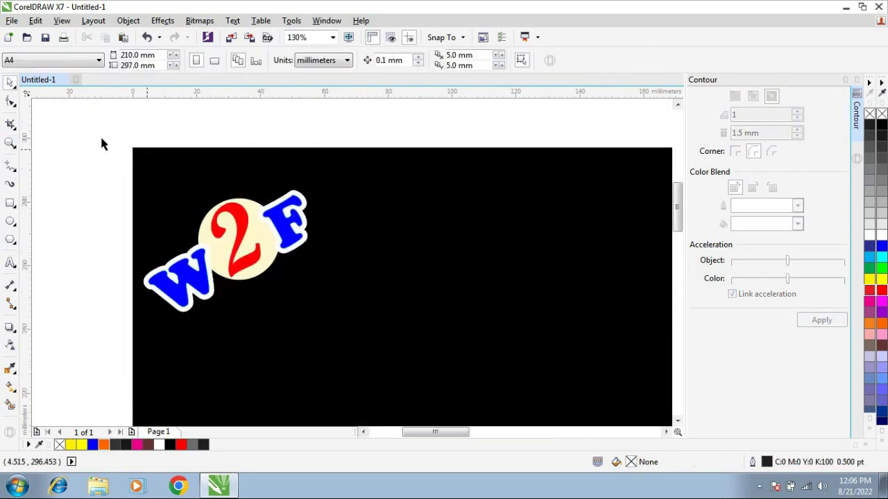
# Step: Undo the node deletions on the orange shape
pyautogui.hotkey('ctrl', 'z')
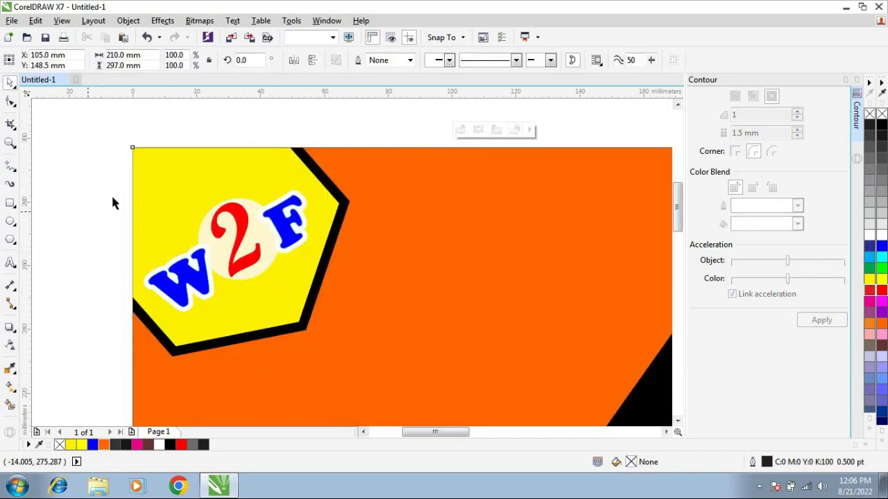
pyautogui.click(12, 146)
pyautogui.rightClick(241, 202)
pyautogui.press('space')
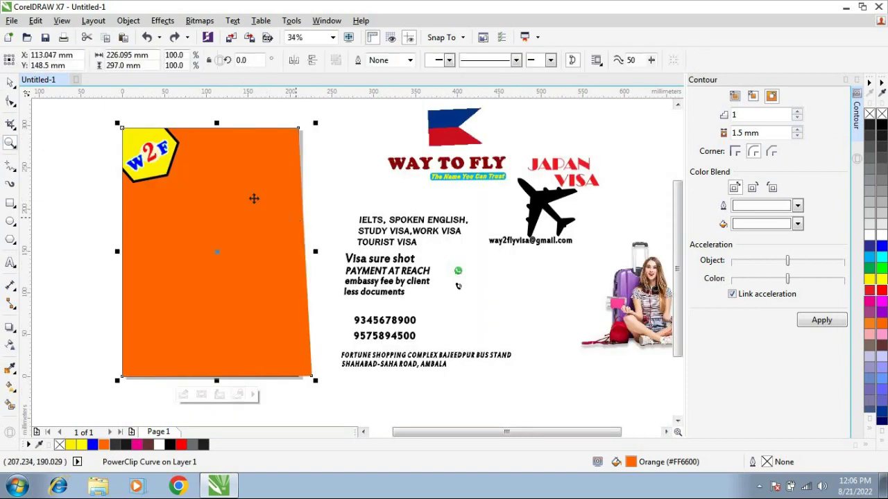
# Step: Extract the hexagons from the orange PowerClip shape and delete the orange shape
pyautogui.rightClick(216, 156)
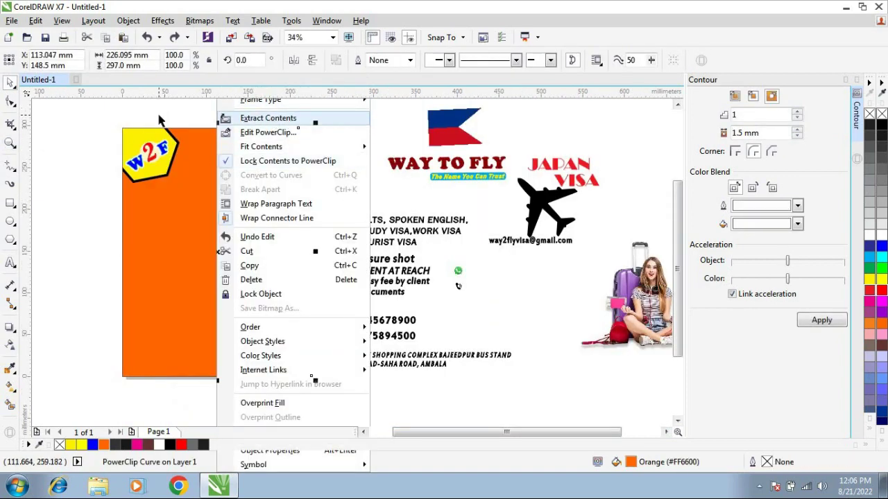
pyautogui.click(255, 119)
pyautogui.click(252, 144)
pyautogui.press('Delete')
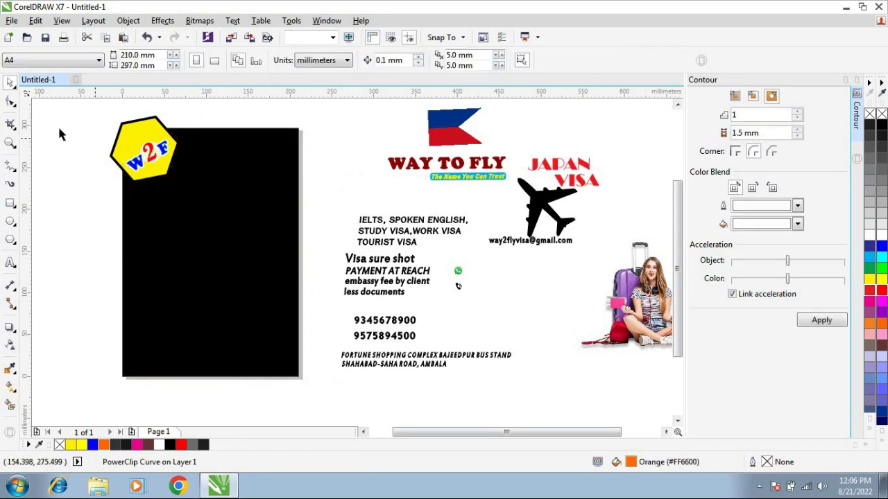
# Step: Select the hexagons together with the W2F logo and PowerClip them inside the black page rectangle
pyautogui.moveTo(74, 103); pyautogui.dragTo(216, 212)
pyautogui.rightClick(160, 130)
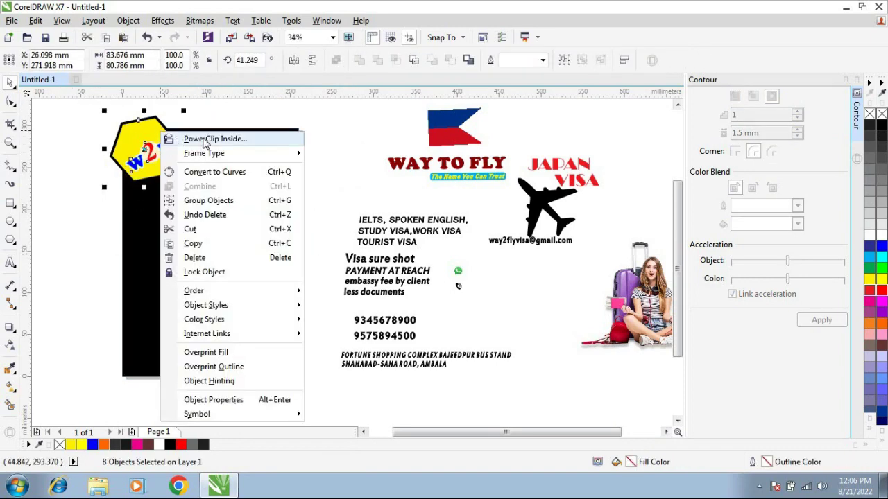
pyautogui.click(208, 141)
pyautogui.click(210, 144)
pyautogui.click(211, 143)
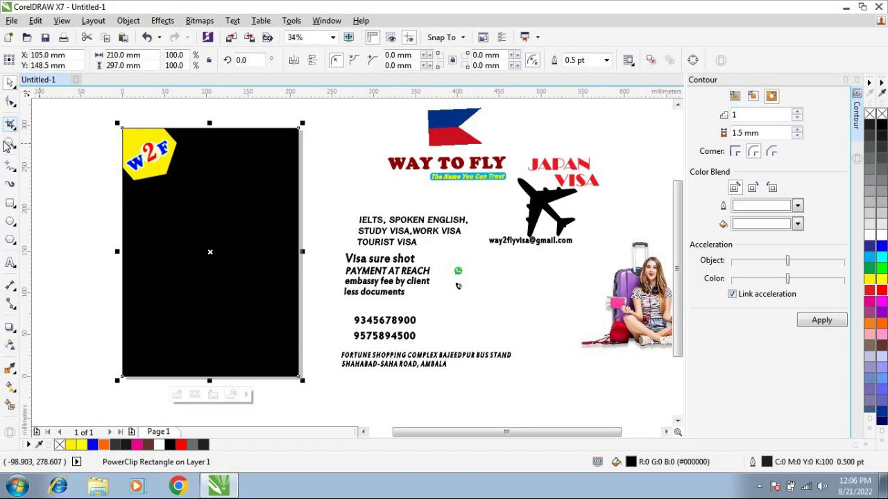
# Step: Recolour the black outer hexagon of the W2F logo frame dark blue inside the page's PowerClip
pyautogui.click(46, 144)
pyautogui.click(10, 144)
pyautogui.moveTo(103, 113); pyautogui.dragTo(252, 229)
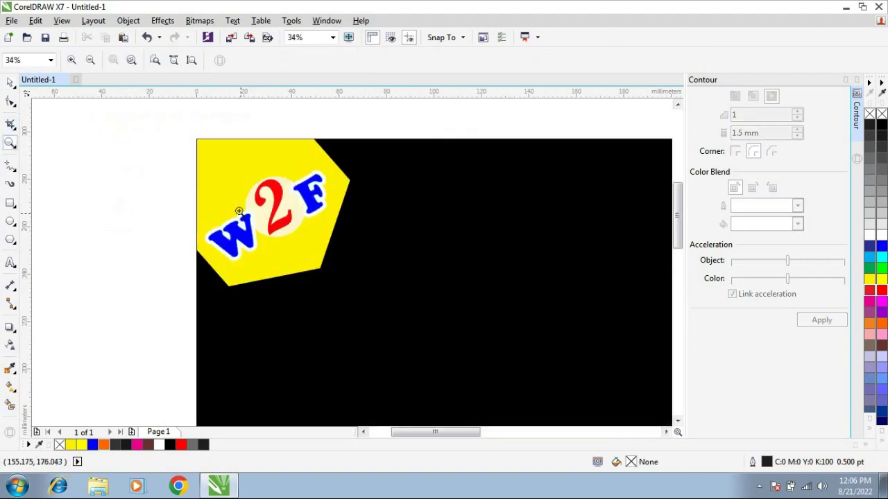
pyautogui.press('space')
pyautogui.doubleClick(332, 213)
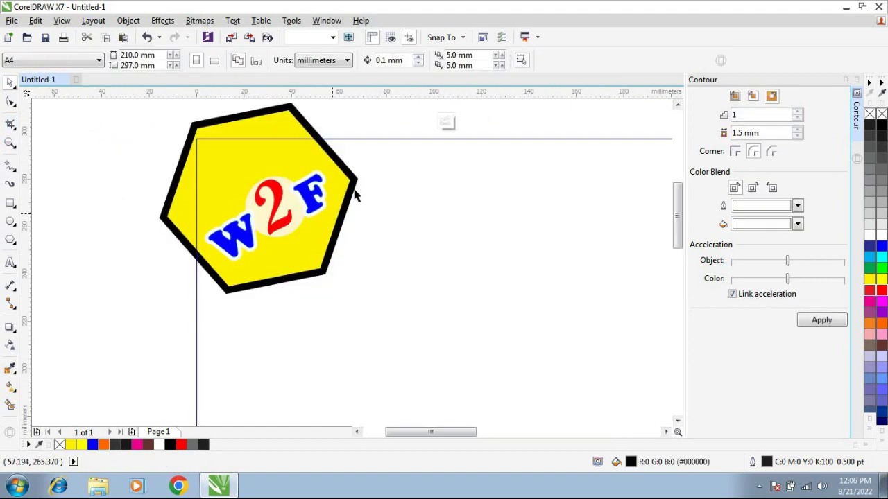
pyautogui.click(354, 196)
pyautogui.rightClick(871, 247)
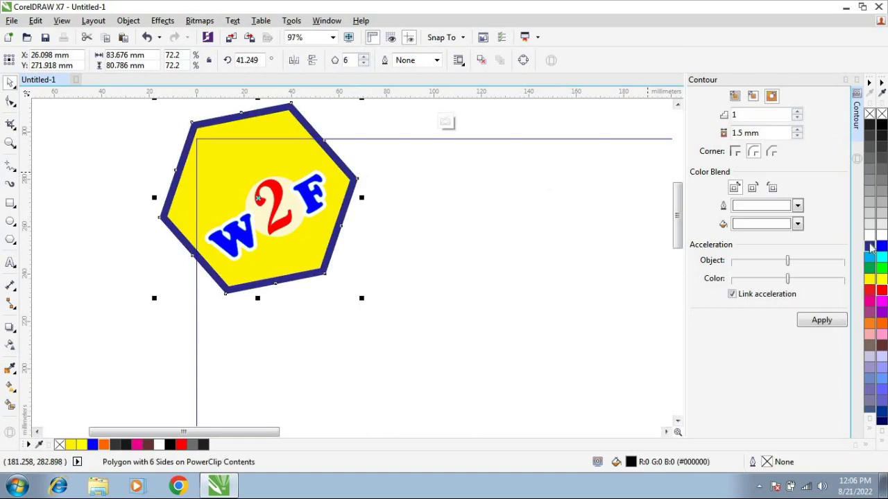
pyautogui.keyDown('ctrl'); pyautogui.click(399, 118); pyautogui.keyUp('ctrl')
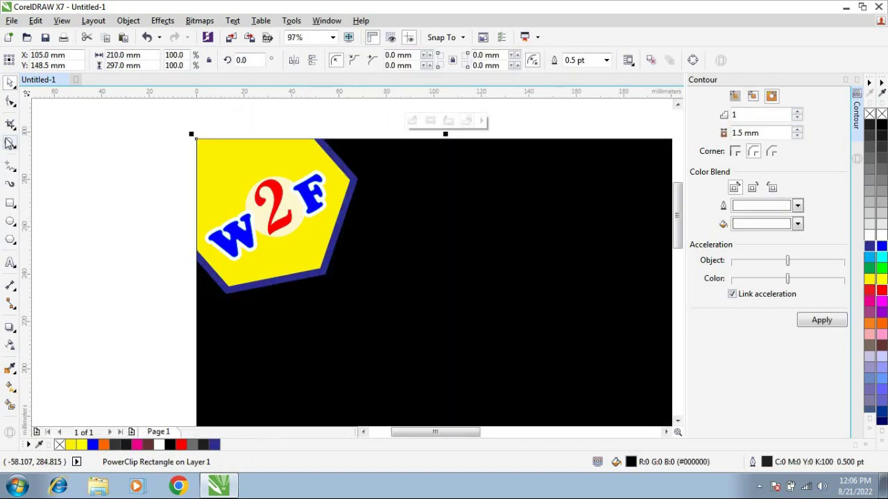
# Step: Move the WAY TO FLY title group with its tagline onto the upper part of the black page beside the W2F logo
pyautogui.click(10, 144)
pyautogui.press('F4')
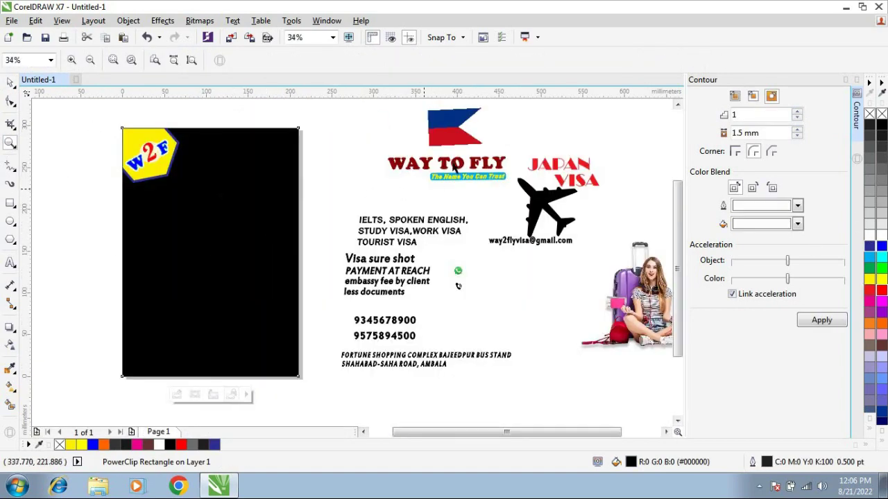
pyautogui.press('space')
pyautogui.click(436, 144)
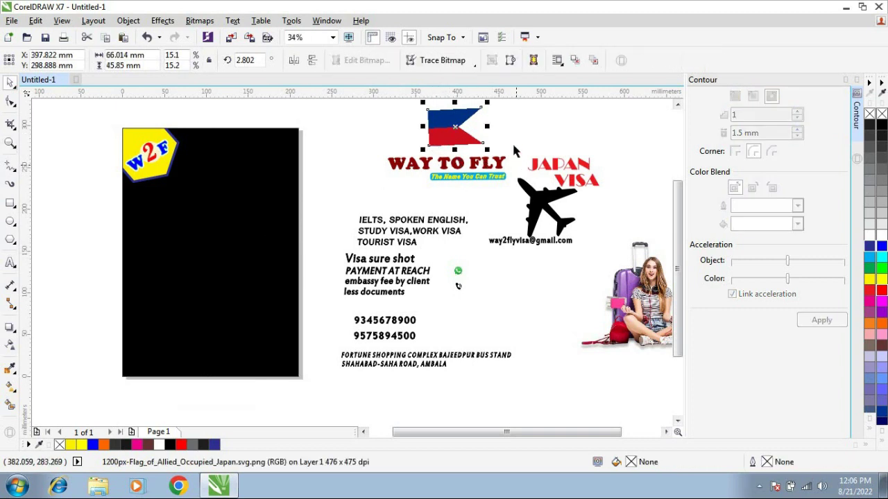
pyautogui.click(582, 169)
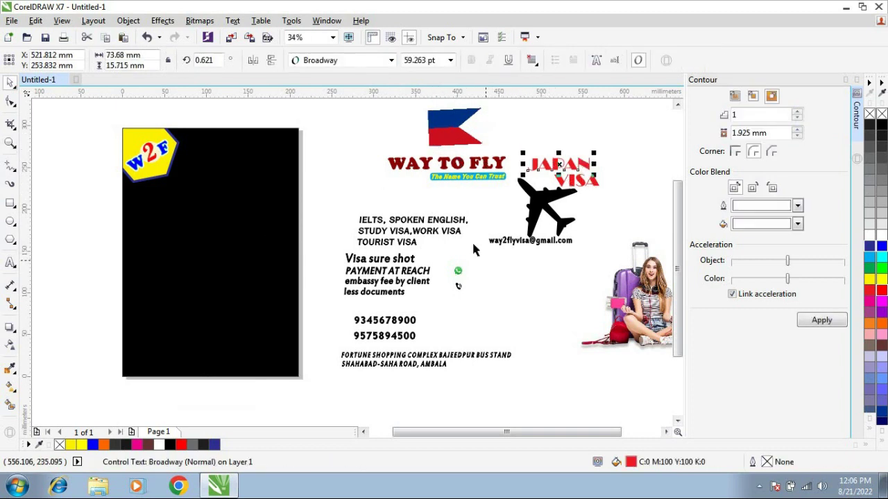
pyautogui.click(409, 234)
pyautogui.click(537, 206)
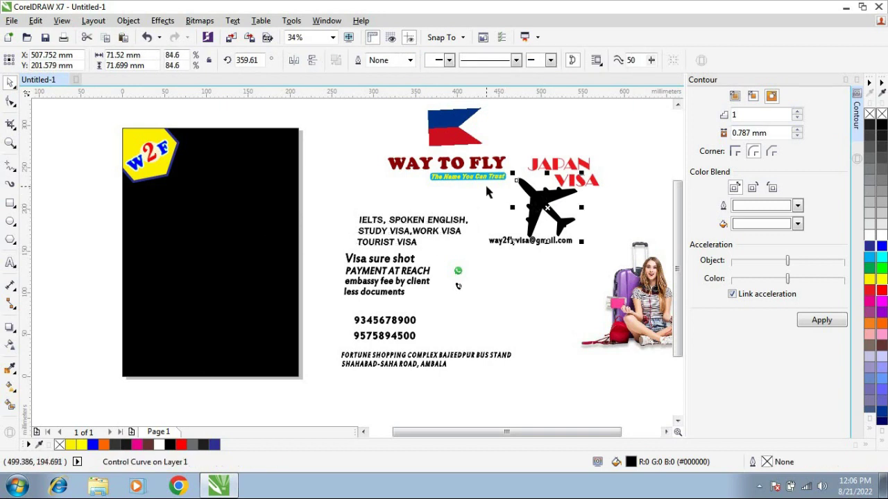
pyautogui.click(462, 166)
pyautogui.moveTo(455, 168); pyautogui.dragTo(239, 167)
# Step: Try a steep clockwise tilt on the WAY TO FLY title group and shift it slightly away from the logo
pyautogui.click(11, 142)
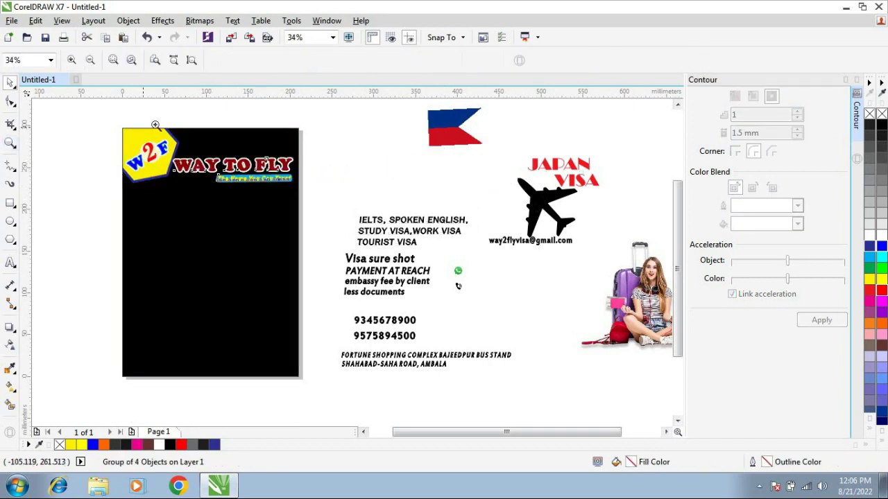
pyautogui.moveTo(99, 123); pyautogui.dragTo(335, 222)
pyautogui.press('space')
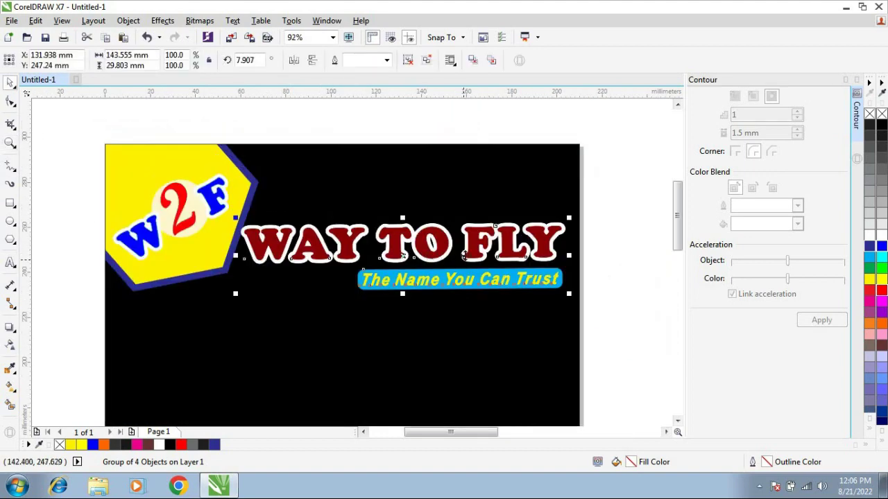
pyautogui.click(462, 253)
pyautogui.moveTo(570, 328); pyautogui.dragTo(511, 351)
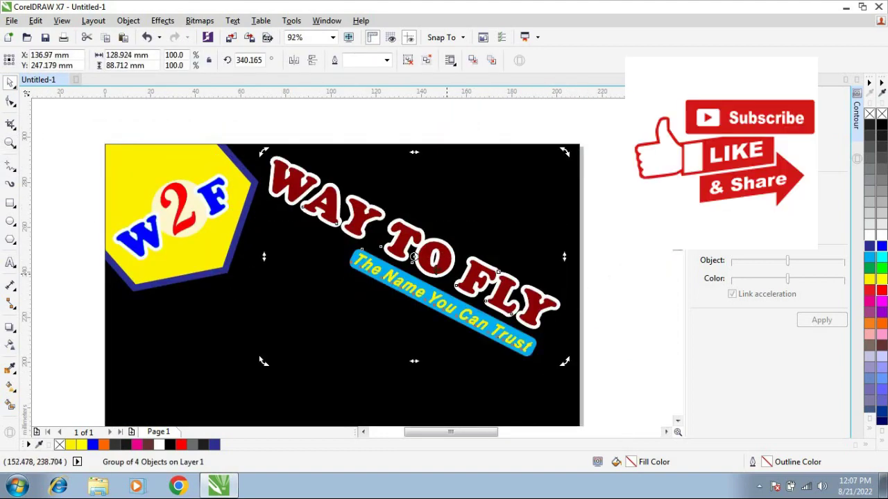
pyautogui.moveTo(414, 257); pyautogui.dragTo(427, 258)
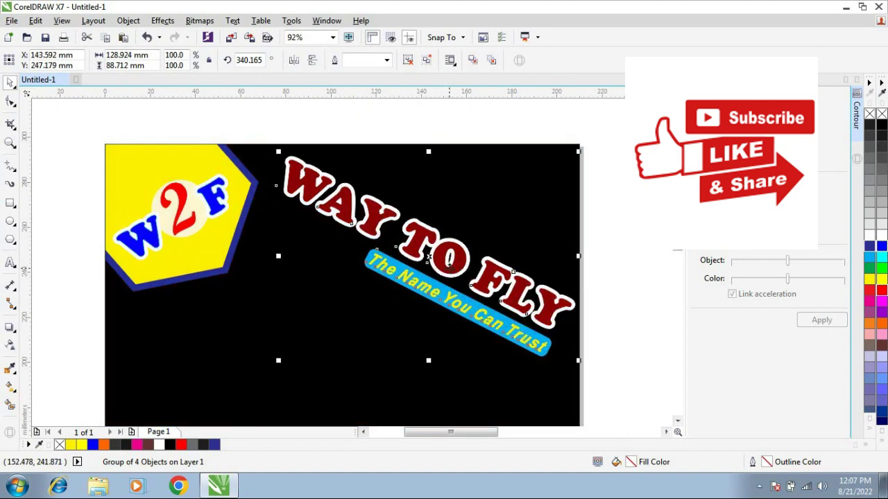
# Step: Shrink the WAY TO FLY title group to about 110 mm wide and rotate it back to level
pyautogui.moveTo(577, 362); pyautogui.dragTo(542, 338)
pyautogui.moveTo(313, 175); pyautogui.dragTo(285, 243)
pyautogui.moveTo(553, 292); pyautogui.dragTo(556, 303)
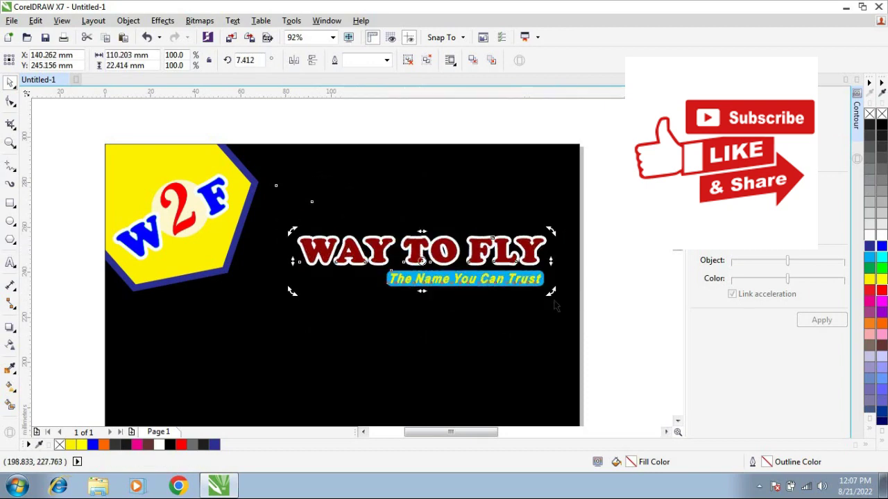
# Step: Move the WAY TO FLY title group up towards the page's upper edge and closer to the W2F logo
pyautogui.click(10, 146)
pyautogui.rightClick(321, 199)
pyautogui.moveTo(88, 121); pyautogui.dragTo(334, 199)
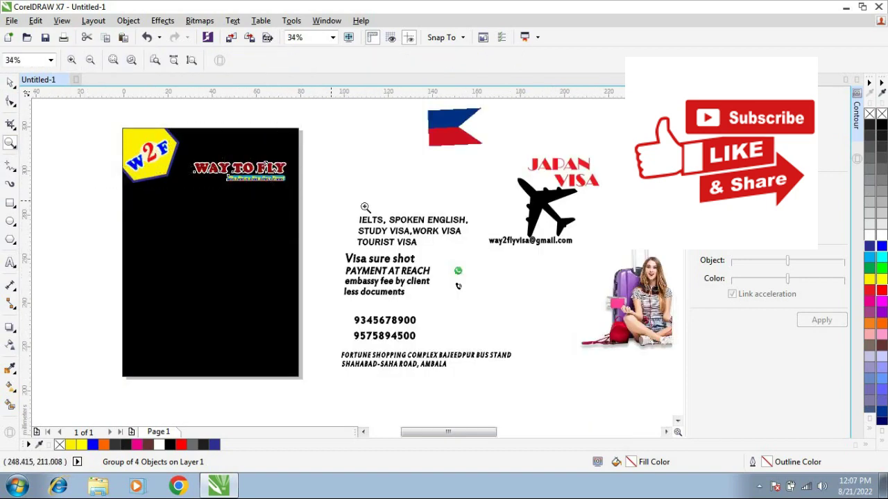
pyautogui.press('space')
pyautogui.moveTo(482, 285); pyautogui.dragTo(471, 246)
pyautogui.moveTo(416, 241)
pyautogui.mouseDown()
pyautogui.moveTo(415, 230)
pyautogui.moveTo(414, 238)
pyautogui.mouseUp()
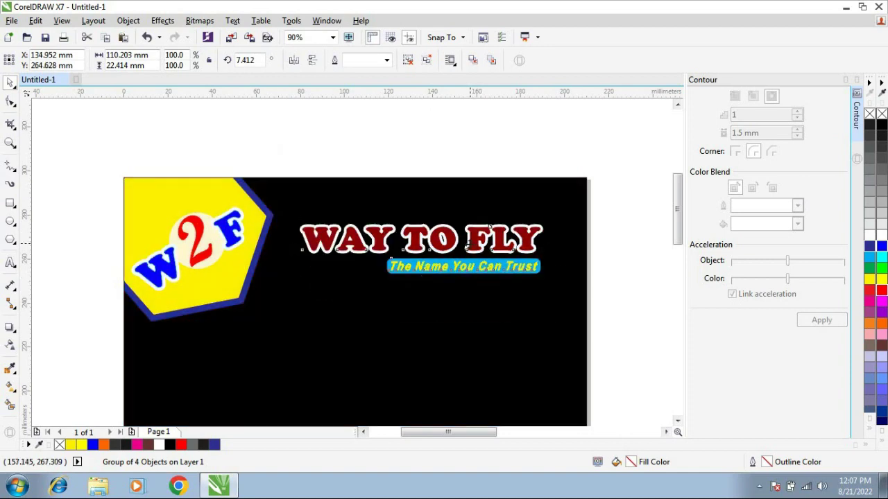
pyautogui.moveTo(469, 243); pyautogui.dragTo(448, 243)
# Step: Place the airplane with its white contour on the black page behind the WAY TO FLY title
pyautogui.click(10, 143)
pyautogui.rightClick(169, 177)
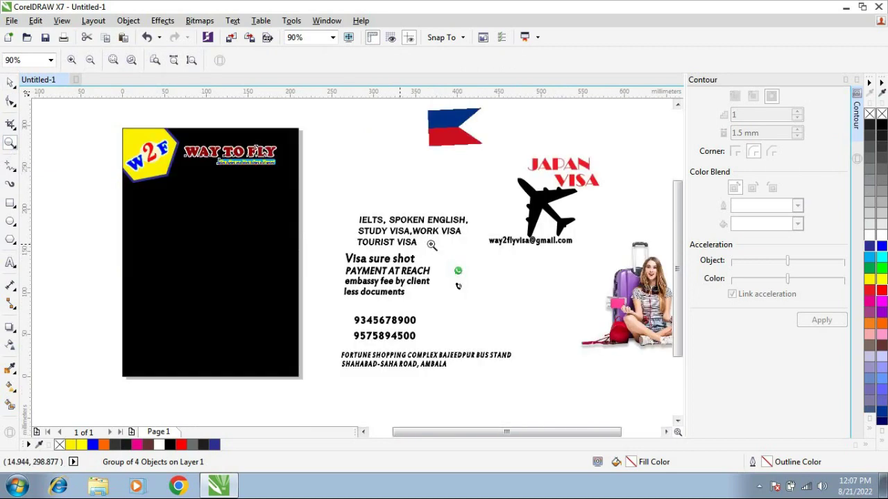
pyautogui.moveTo(87, 123); pyautogui.dragTo(230, 216)
pyautogui.press('space')
pyautogui.click(617, 272)
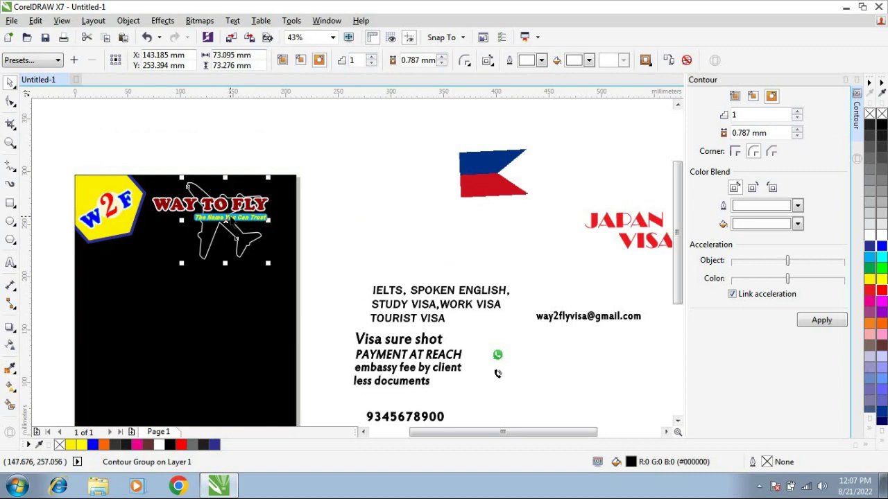
# Step: Fill the airplane with medium grey (#666666)
pyautogui.click(10, 142)
pyautogui.moveTo(111, 168); pyautogui.dragTo(326, 288)
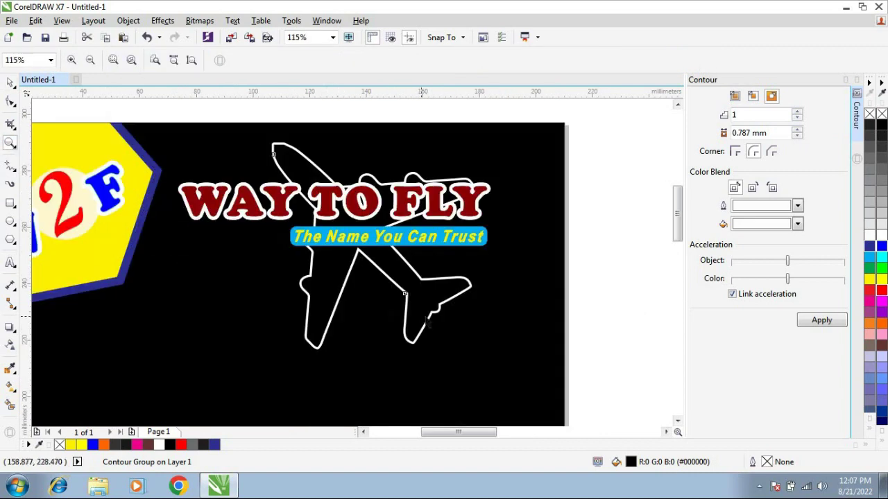
pyautogui.press('space')
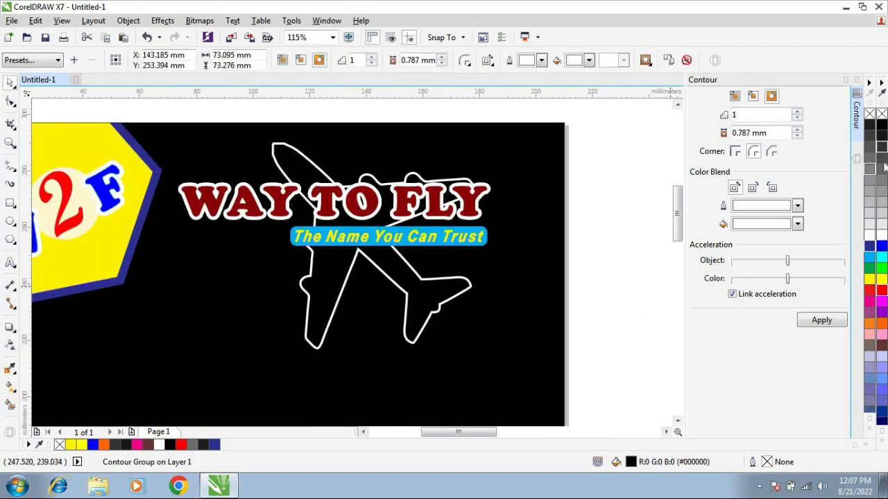
pyautogui.click(881, 158)
pyautogui.click(881, 169)
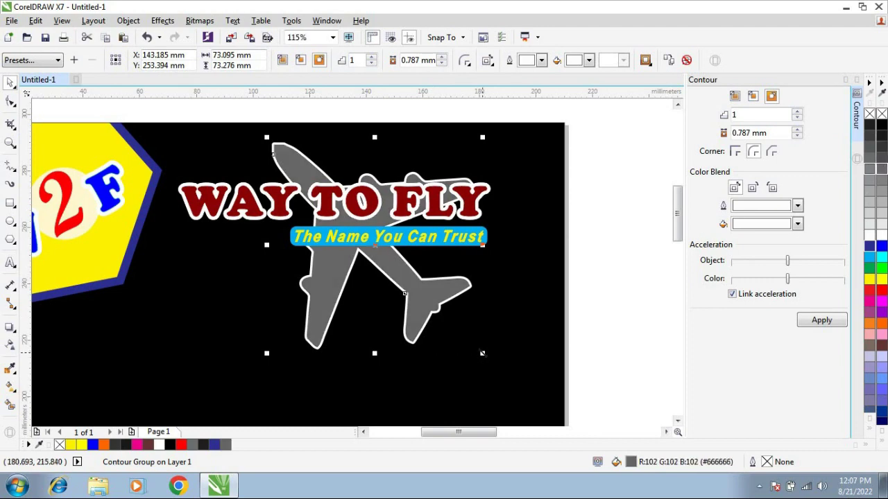
# Step: Enlarge the airplane to about 83 mm wide and nudge it upward behind the title
pyautogui.moveTo(494, 357); pyautogui.dragTo(498, 360)
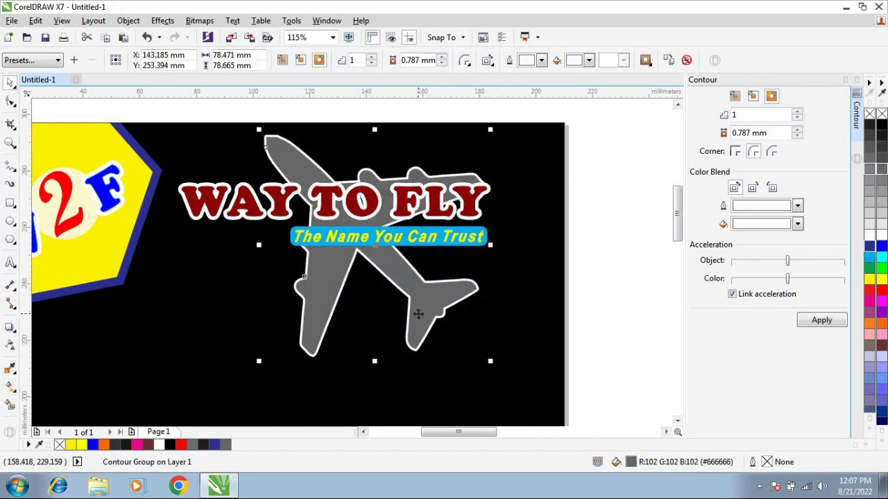
pyautogui.moveTo(418, 314); pyautogui.dragTo(418, 306)
pyautogui.moveTo(490, 351); pyautogui.dragTo(503, 366)
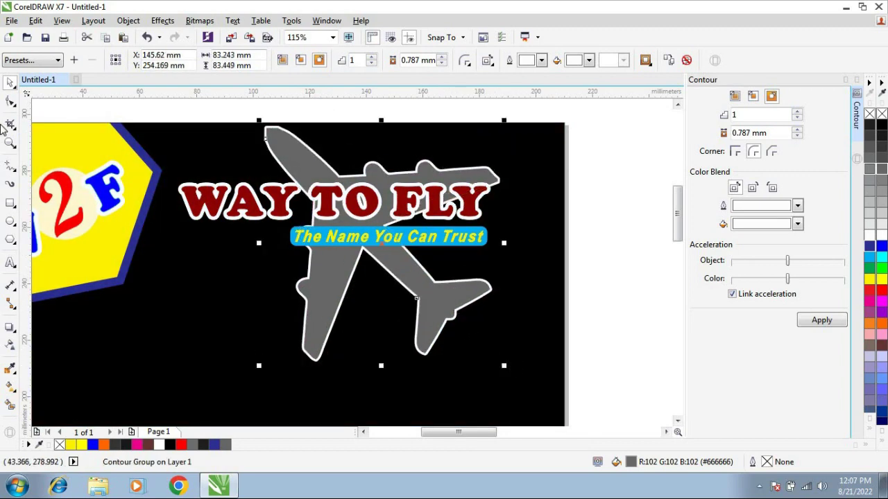
# Step: Move the JAPAN and VISA texts together onto the black page just below the W2F logo
pyautogui.click(10, 148)
pyautogui.rightClick(231, 173)
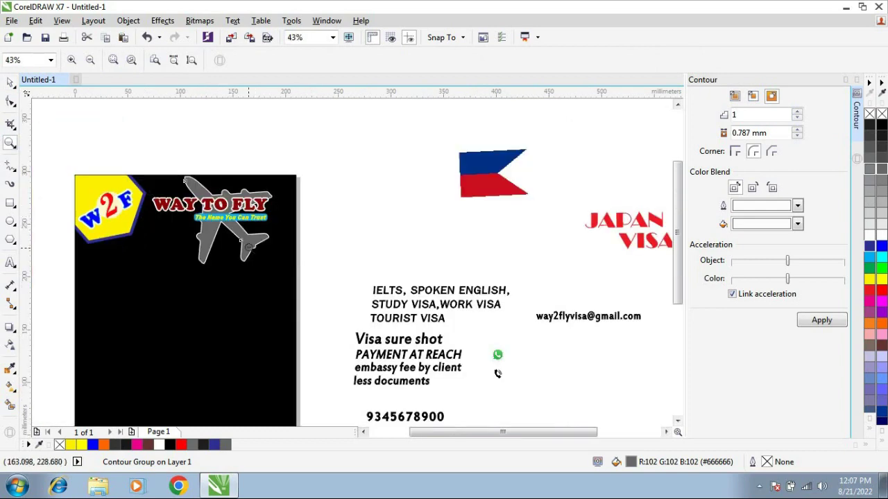
pyautogui.rightClick(249, 248)
pyautogui.press('space')
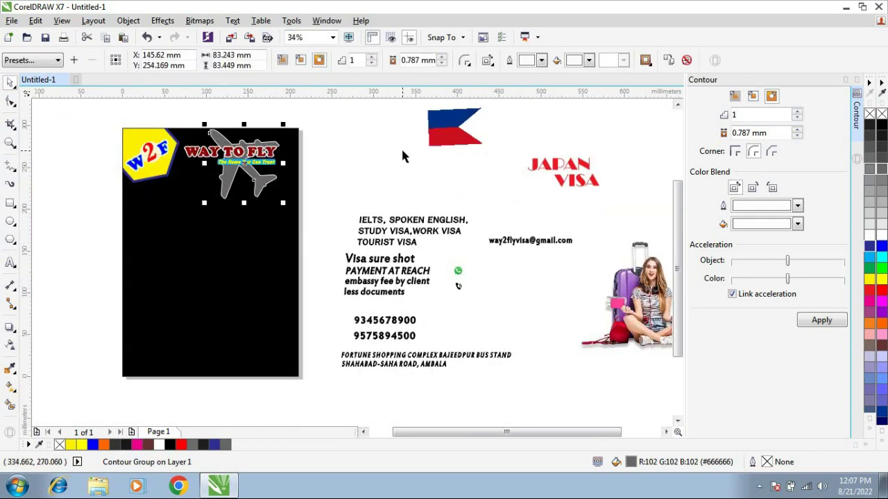
pyautogui.click(402, 156)
pyautogui.click(576, 182)
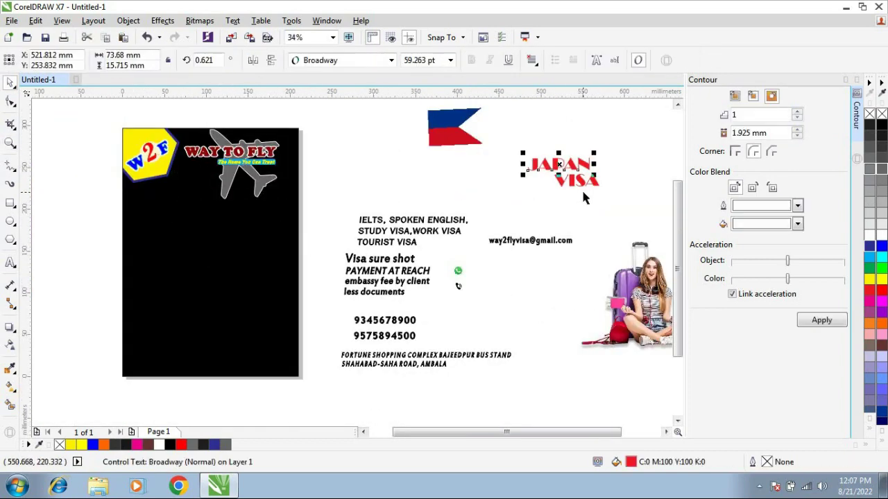
pyautogui.moveTo(582, 193); pyautogui.dragTo(206, 223)
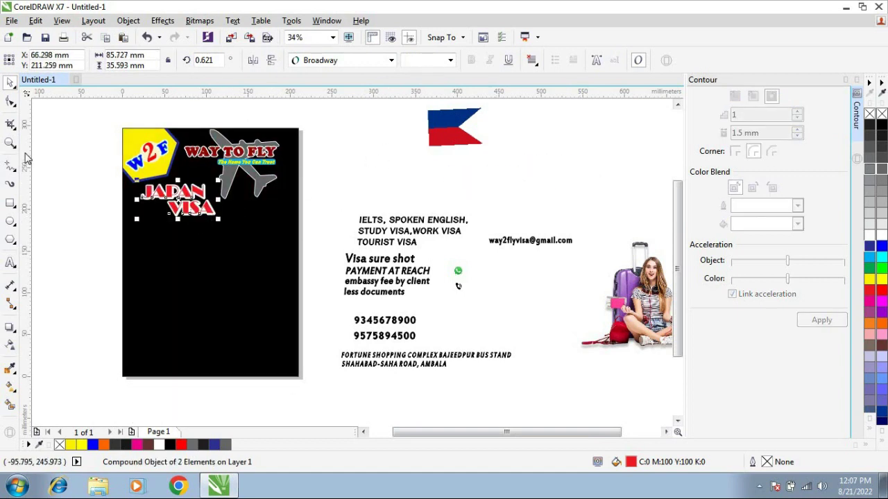
# Step: Break apart the contour group of the JAPAN text and delete its white contour
pyautogui.moveTo(89, 174); pyautogui.dragTo(276, 252)
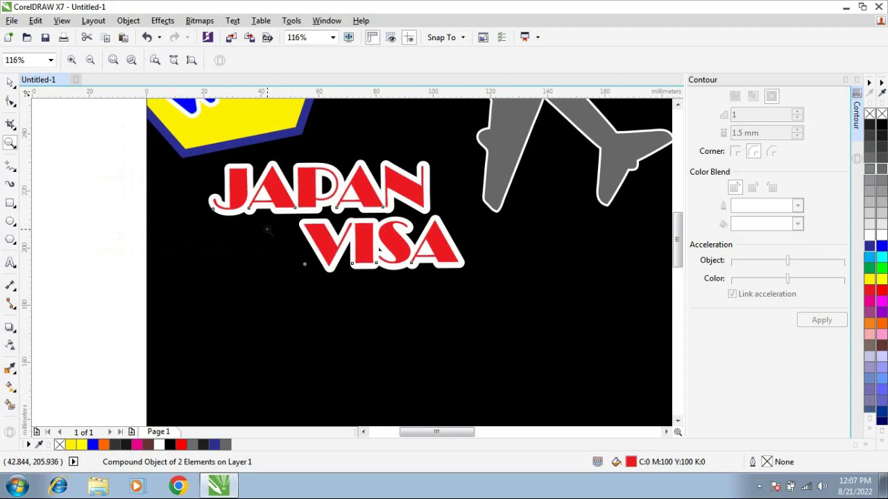
pyautogui.click(236, 167)
pyautogui.rightClick(237, 165)
pyautogui.click(317, 187)
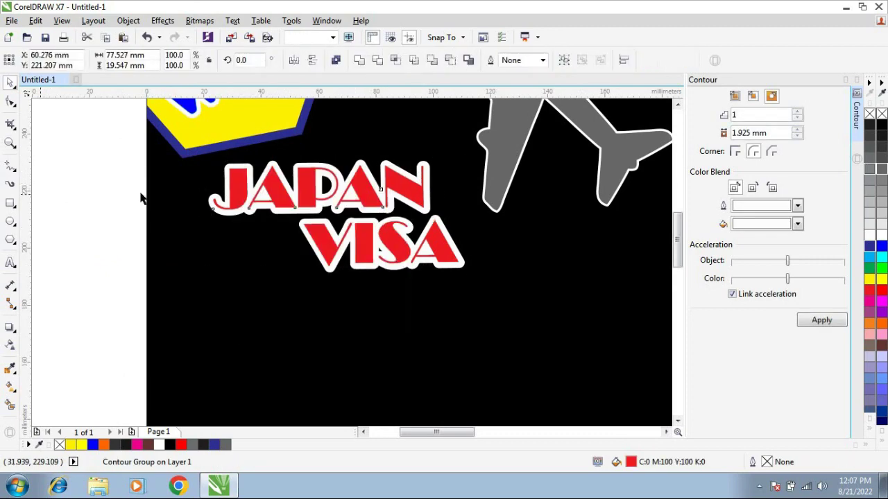
pyautogui.press('Delete')
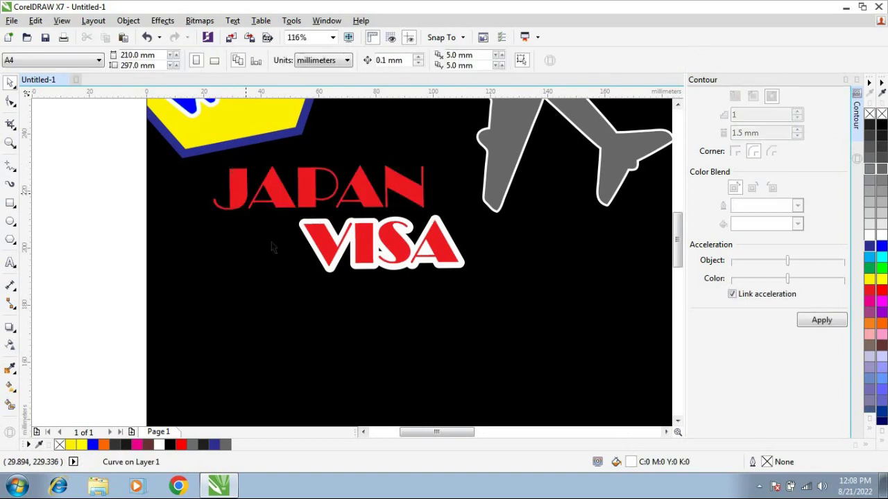
# Step: Break apart the contour group of the VISA text and delete its white contour
pyautogui.rightClick(301, 223)
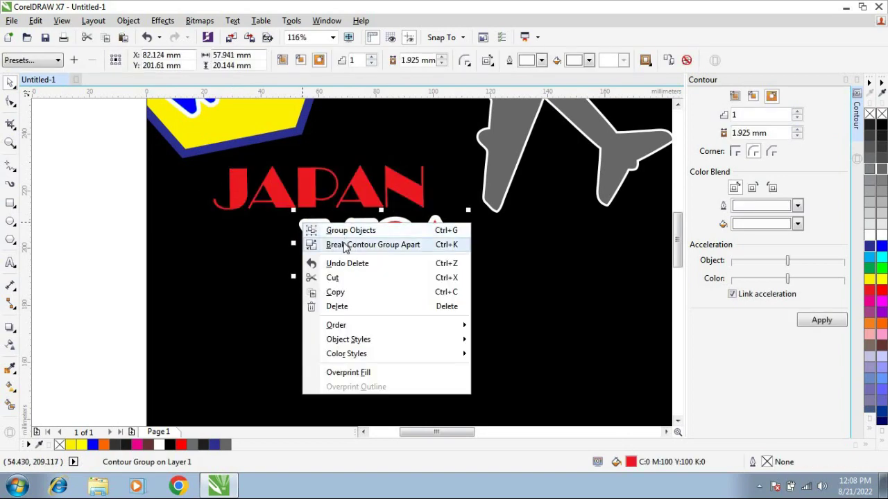
pyautogui.click(345, 247)
pyautogui.click(10, 262)
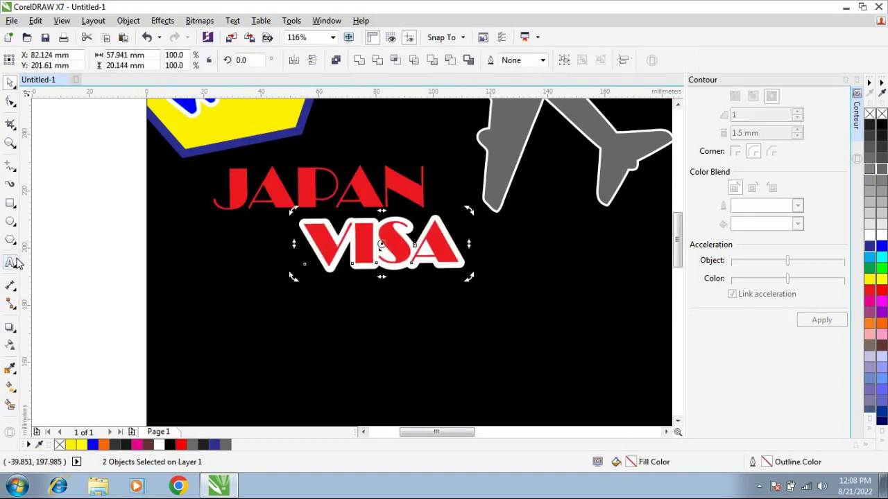
pyautogui.click(7, 84)
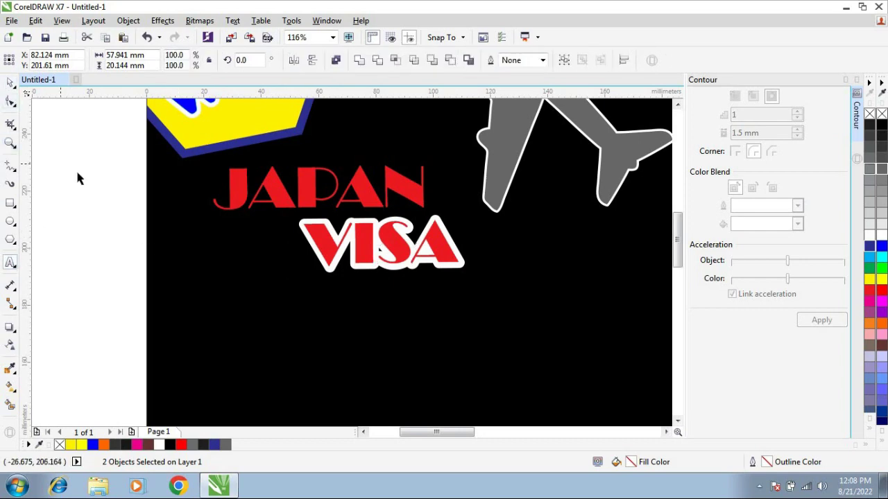
pyautogui.click(77, 173)
pyautogui.click(314, 225)
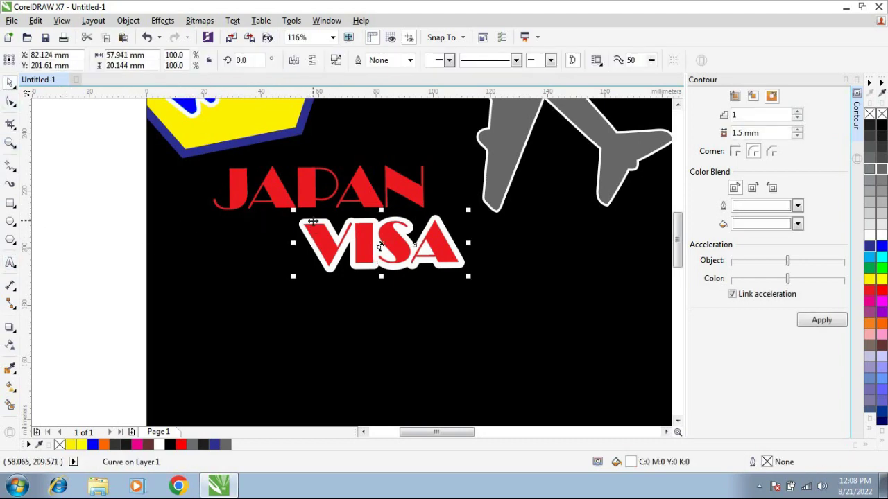
pyautogui.press('Delete')
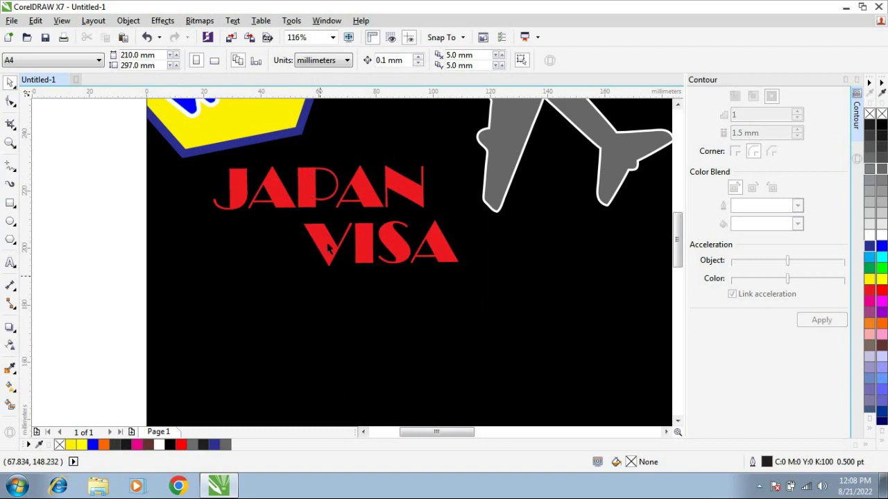
pyautogui.click(308, 201)
pyautogui.keyDown('shift'); pyautogui.click(322, 245); pyautogui.keyUp('shift')
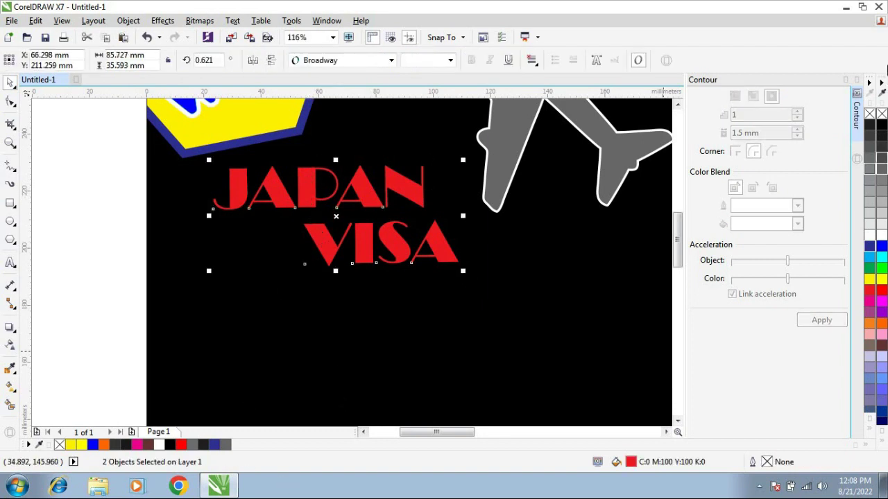
pyautogui.click(85, 198)
pyautogui.click(276, 194)
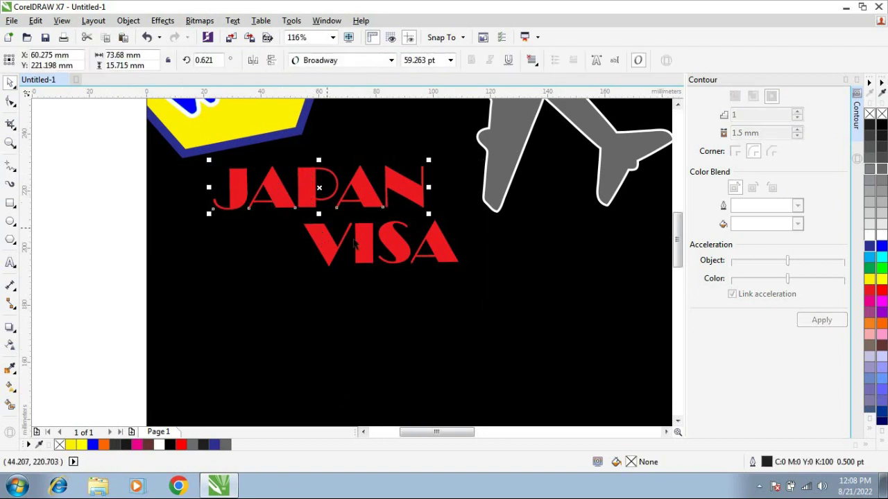
pyautogui.keyDown('shift'); pyautogui.click(366, 246); pyautogui.keyUp('shift')
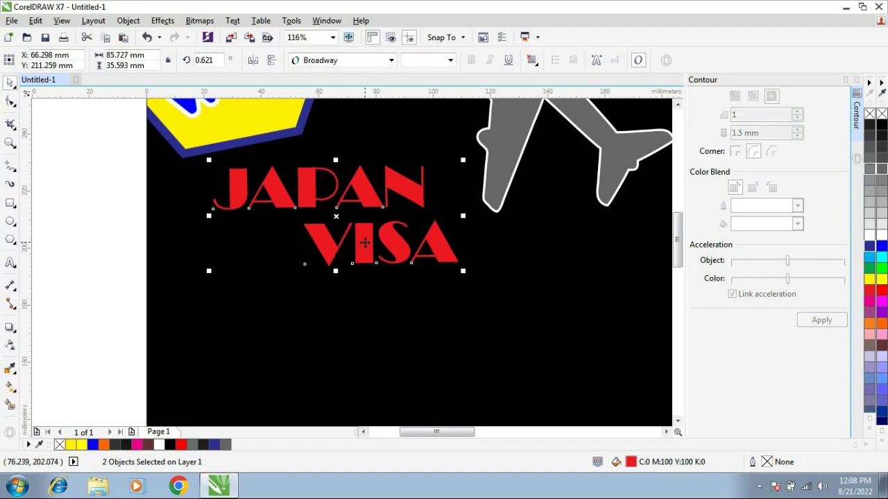
pyautogui.click(82, 236)
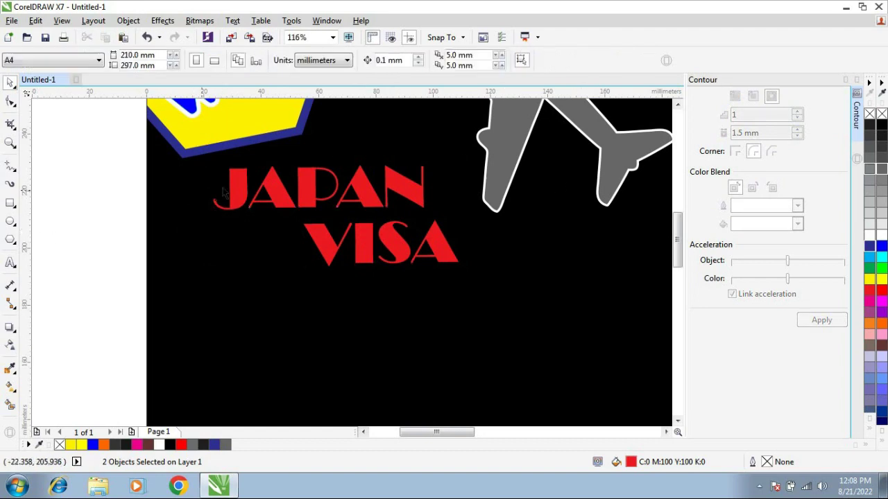
# Step: Apply a one-step white outside contour of 1.0 mm to the JAPAN text and to the VISA text
pyautogui.click(276, 194)
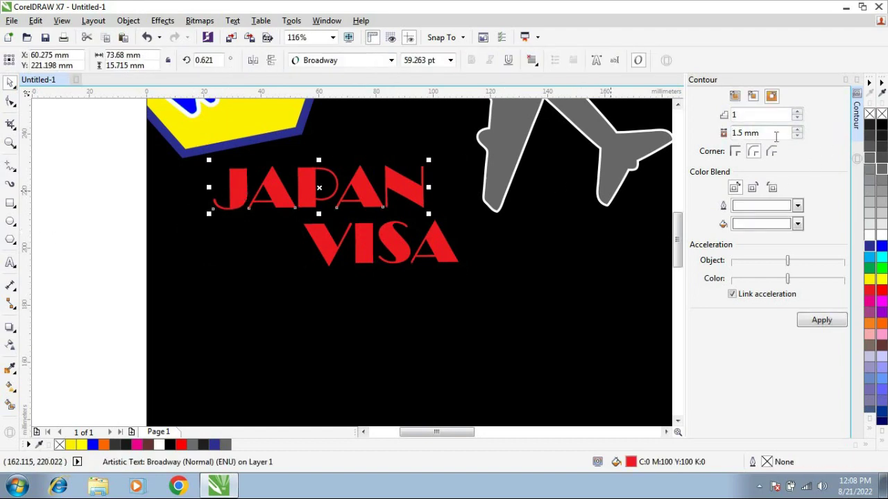
pyautogui.click(823, 321)
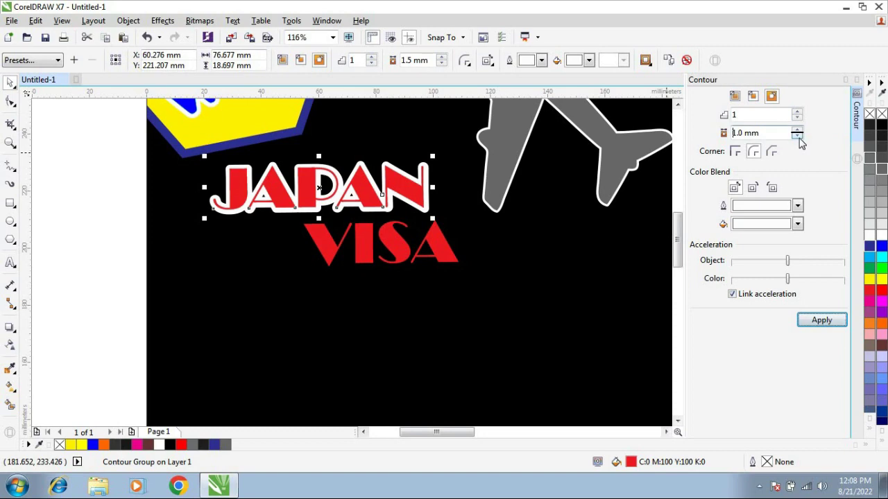
pyautogui.click(832, 325)
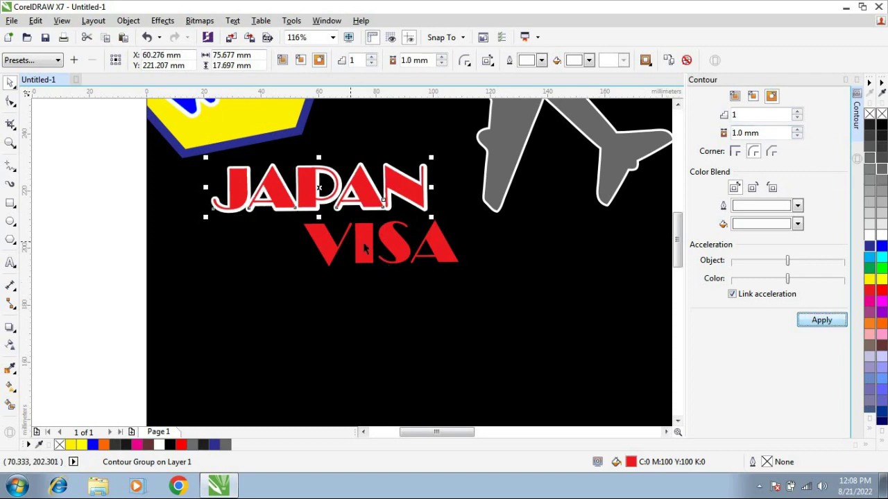
pyautogui.click(366, 248)
pyautogui.click(823, 321)
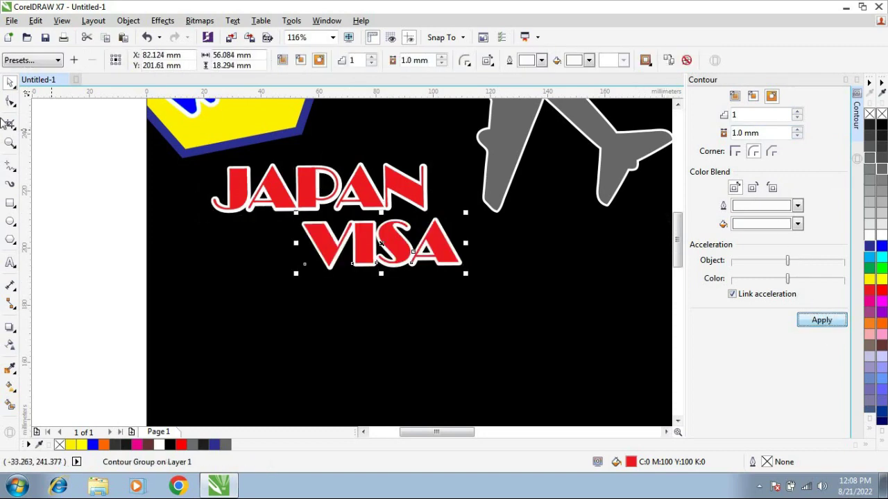
# Step: Move the blue and red flag image onto the black page, over the airplane and beside the JAPAN text
pyautogui.click(9, 143)
pyautogui.rightClick(96, 204)
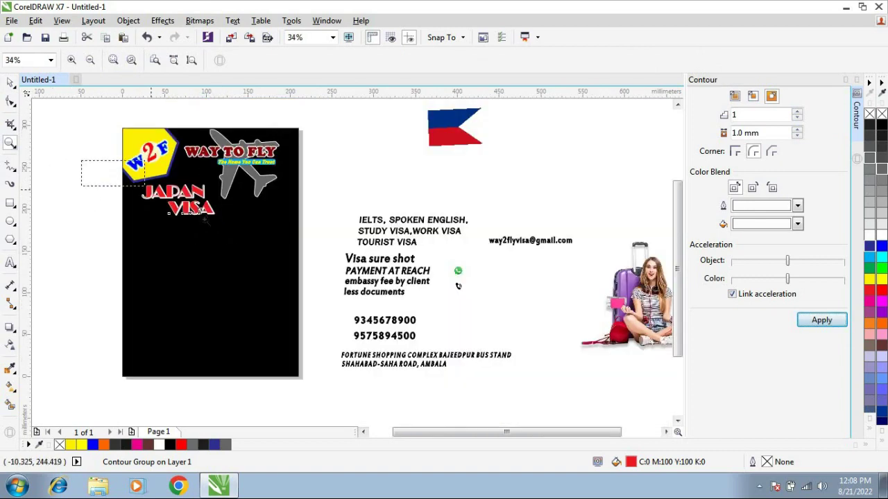
pyautogui.scroll(3, 113, 172)
pyautogui.press('space')
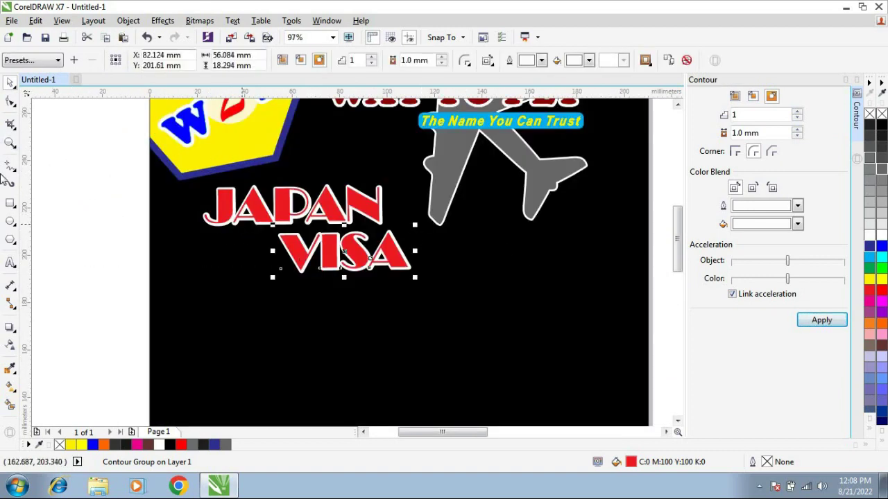
pyautogui.click(9, 143)
pyautogui.scroll(-3, 139, 179)
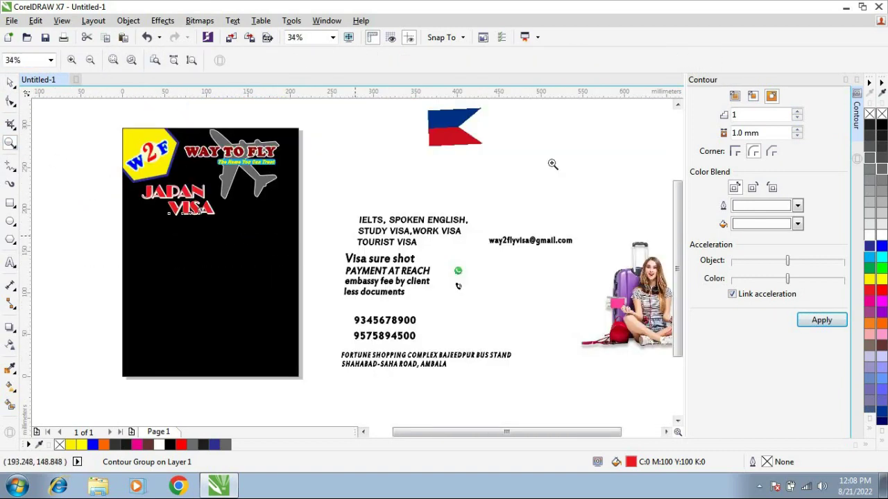
pyautogui.press('space')
pyautogui.moveTo(454, 135); pyautogui.dragTo(208, 179)
pyautogui.click(11, 144)
pyautogui.moveTo(99, 158); pyautogui.dragTo(295, 229)
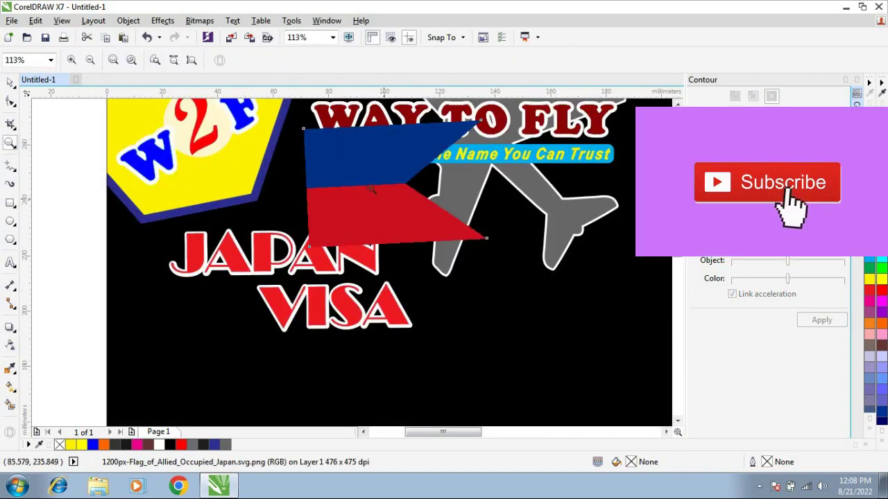
pyautogui.press('space')
pyautogui.moveTo(399, 212); pyautogui.dragTo(470, 244)
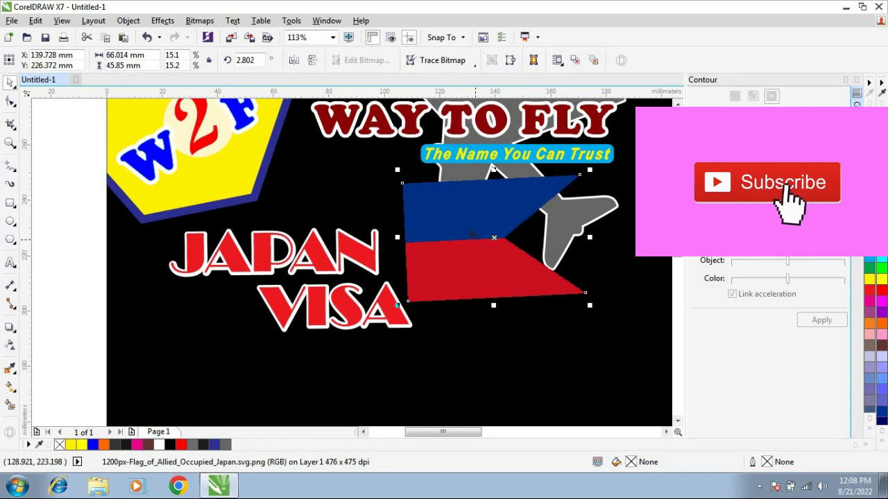
# Step: PowerClip the flag image inside the JAPAN text
pyautogui.rightClick(472, 239)
pyautogui.click(534, 133)
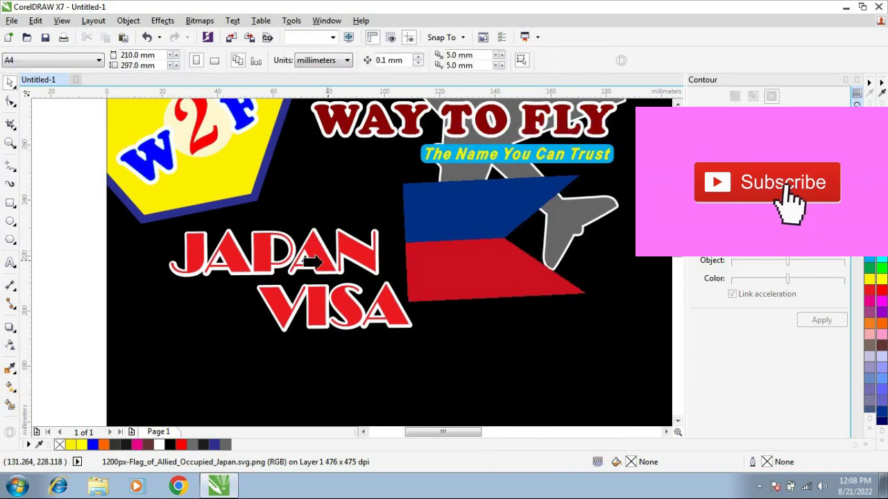
pyautogui.click(320, 256)
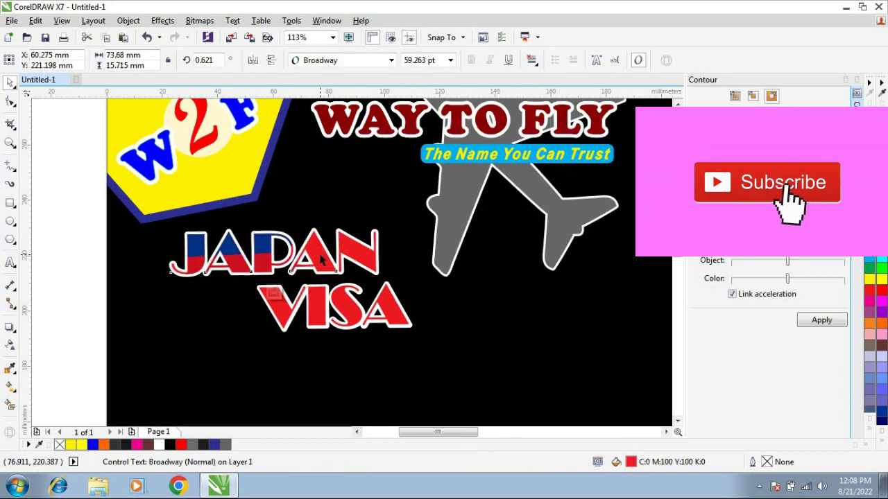
# Step: Edit the JAPAN PowerClip, enlarging the flag to about 45% scale, leveling it and positioning it to cover every letter across its blue-red boundary
pyautogui.click(240, 292)
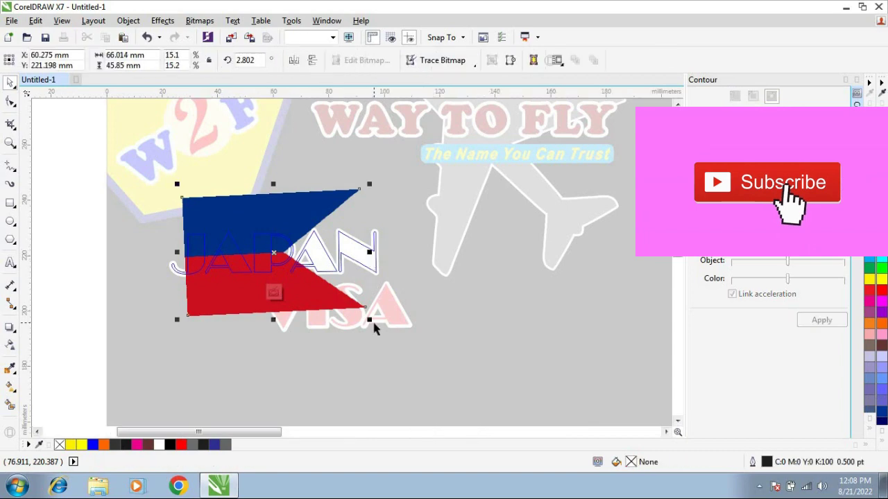
pyautogui.moveTo(370, 319)
pyautogui.mouseDown()
pyautogui.moveTo(454, 364)
pyautogui.moveTo(434, 364)
pyautogui.mouseUp()
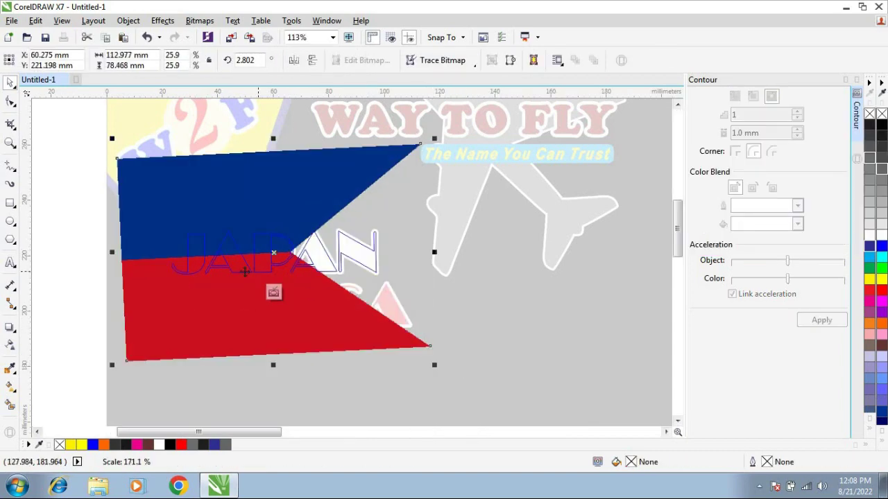
pyautogui.moveTo(217, 297); pyautogui.dragTo(258, 302)
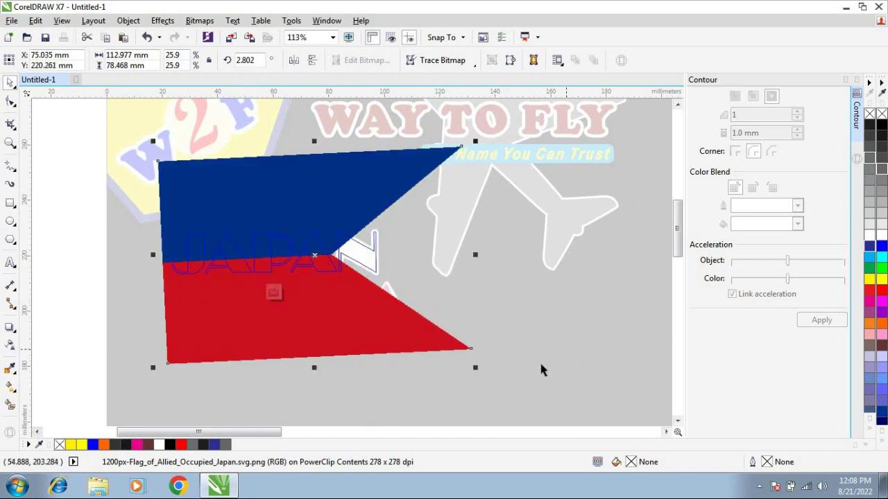
pyautogui.moveTo(479, 369); pyautogui.dragTo(627, 424)
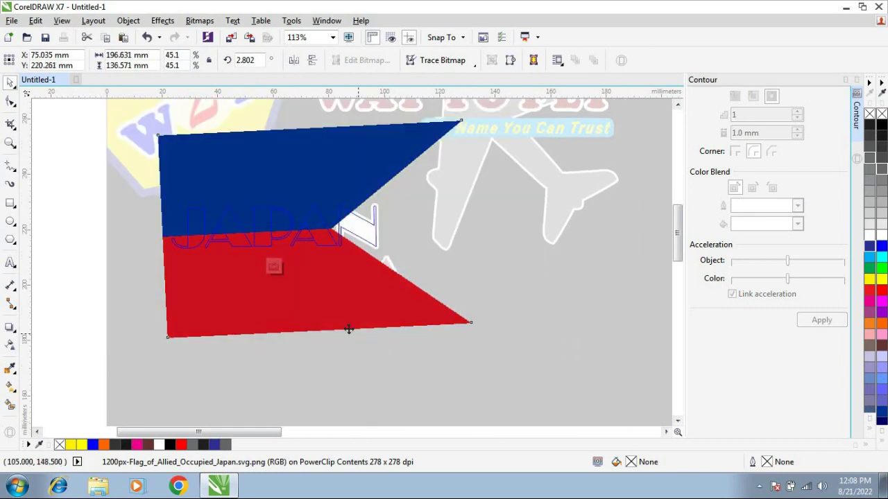
pyautogui.moveTo(303, 318); pyautogui.dragTo(363, 316)
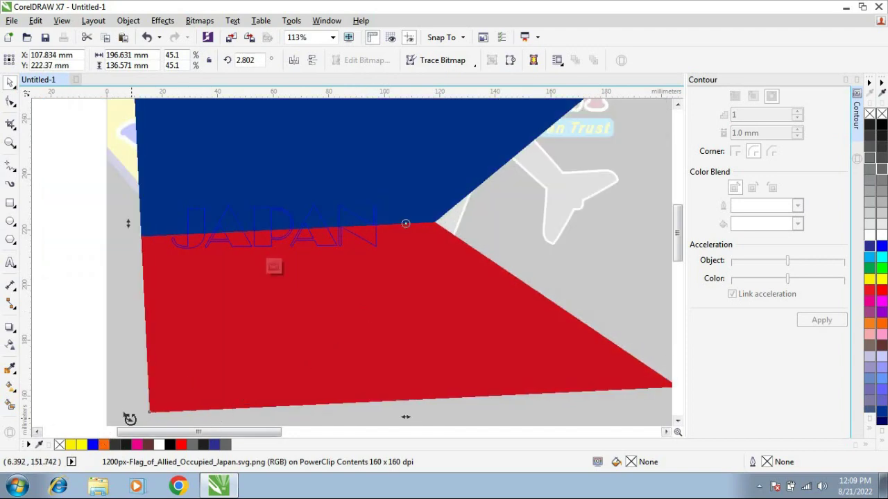
pyautogui.moveTo(130, 418); pyautogui.dragTo(115, 409)
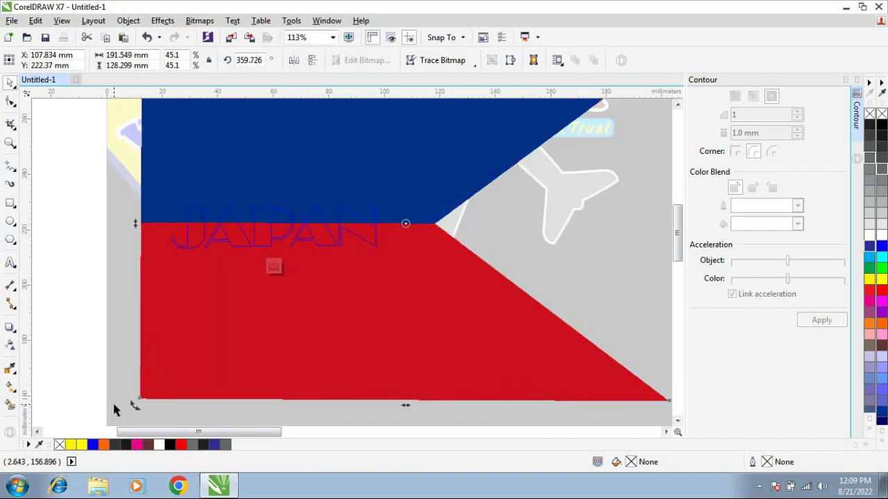
pyautogui.keyDown('ctrl'); pyautogui.click(73, 231); pyautogui.keyUp('ctrl')
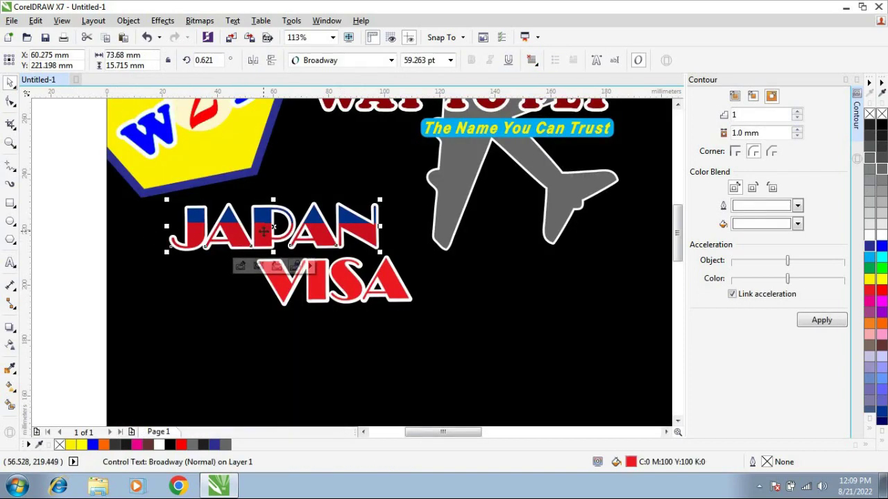
# Step: Place a duplicate of the flag-filled JAPAN text below the airplane and extract the flag from the duplicate
pyautogui.moveTo(367, 235); pyautogui.dragTo(526, 302)
pyautogui.rightClick(526, 302)
pyautogui.rightClick(527, 301)
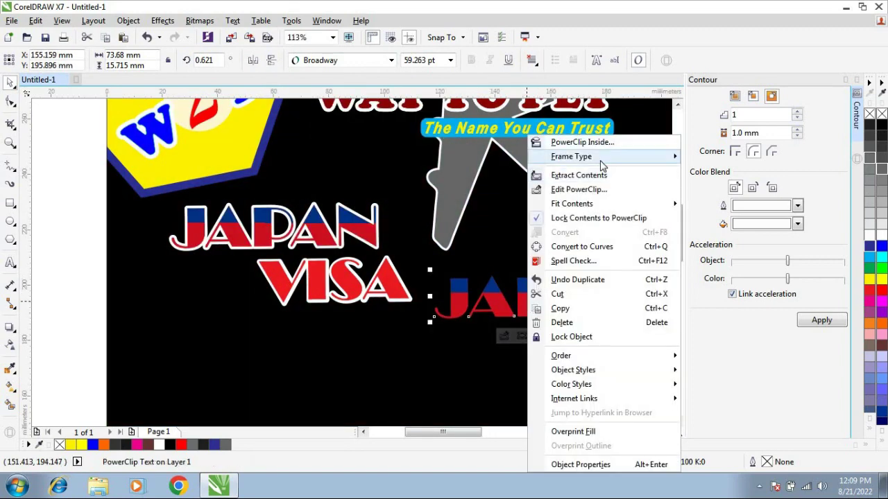
pyautogui.press('Return')
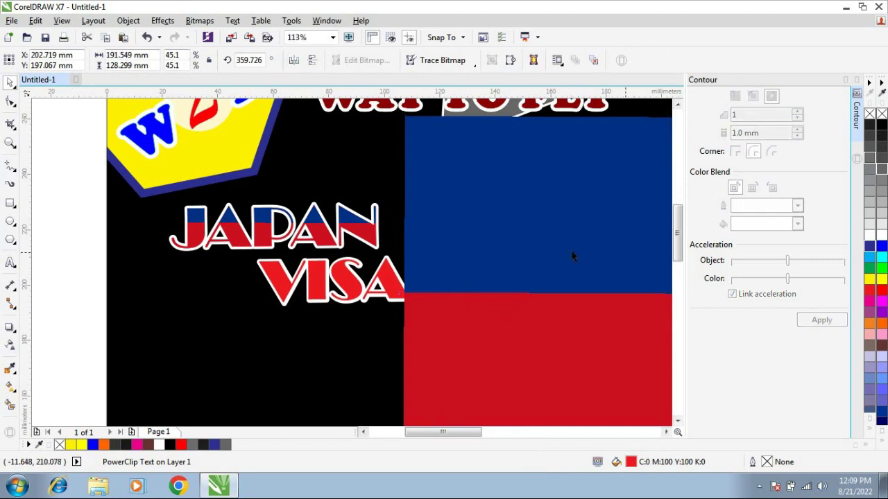
# Step: PowerClip the extracted flag inside the VISA text and delete the leftover JAPAN duplicate
pyautogui.rightClick(562, 248)
pyautogui.click(650, 132)
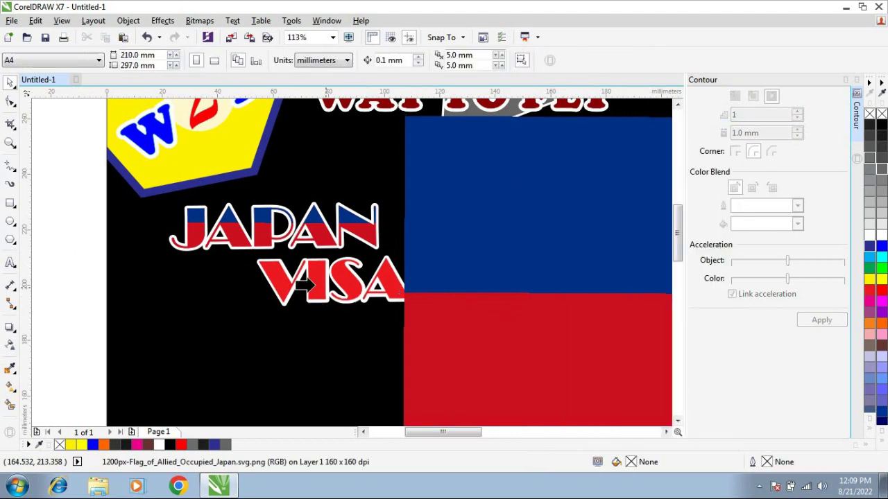
pyautogui.click(500, 297)
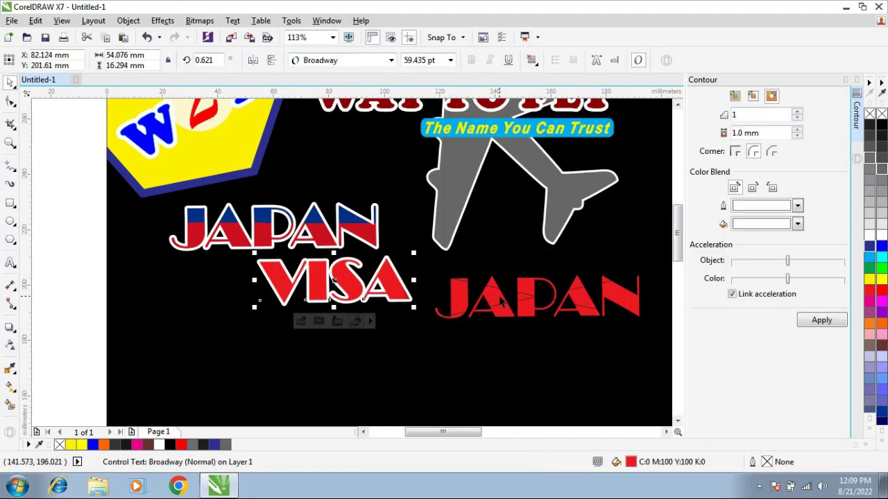
pyautogui.press('Delete')
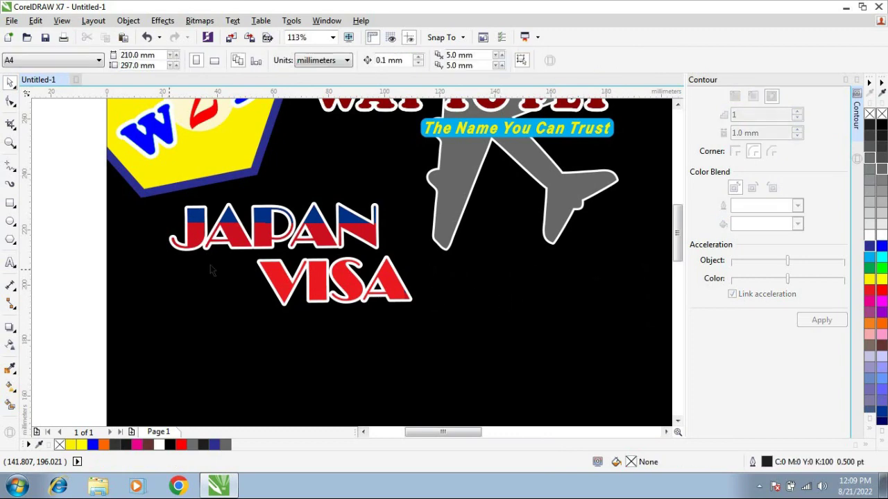
# Step: Edit the VISA PowerClip and move the flag so its blue-red boundary runs across all the VISA letters
pyautogui.click(280, 278)
pyautogui.rightClick(280, 278)
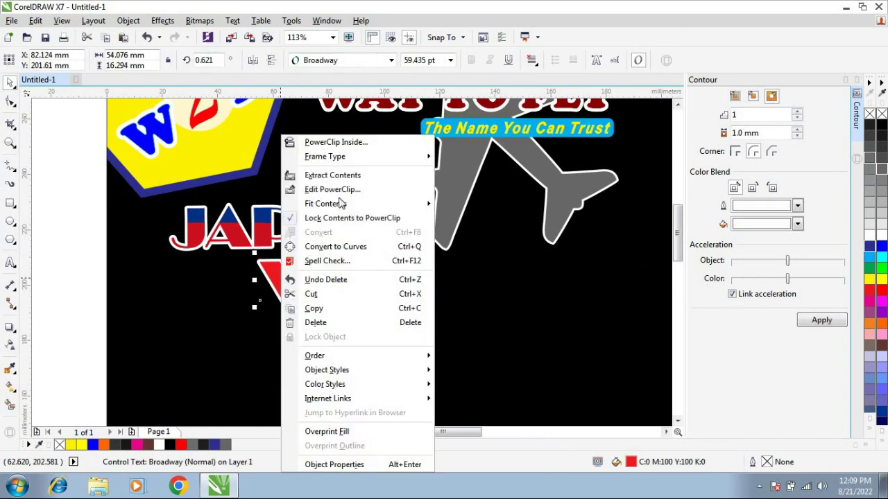
pyautogui.click(358, 189)
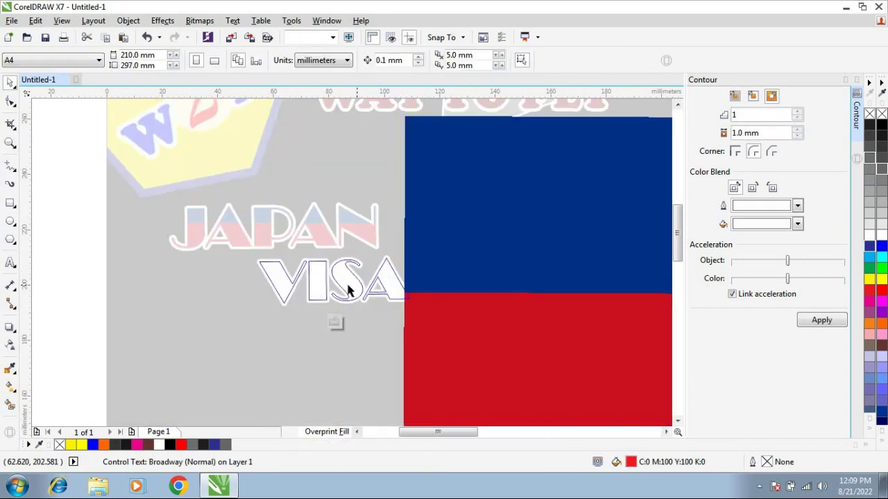
pyautogui.click(519, 290)
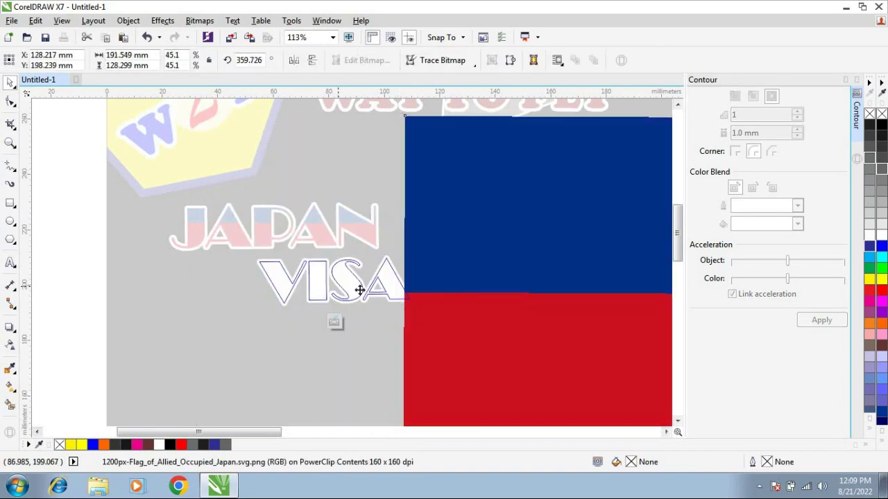
pyautogui.moveTo(516, 354); pyautogui.dragTo(503, 345)
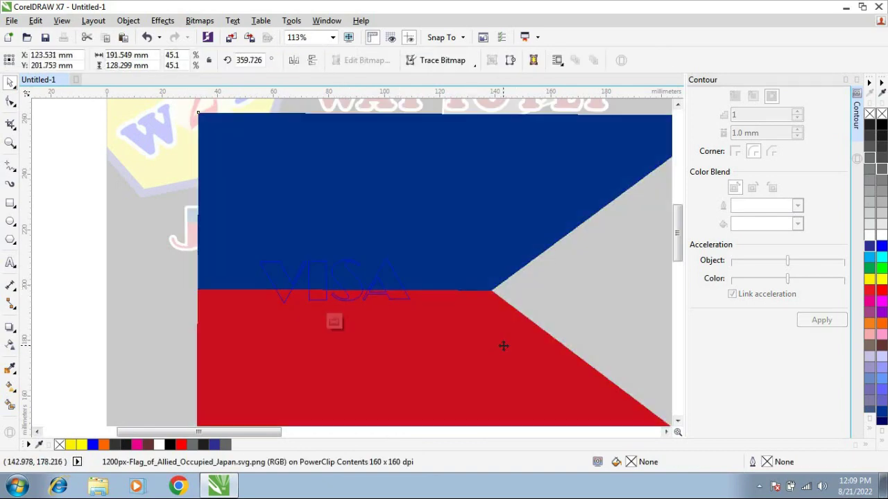
pyautogui.keyDown('ctrl'); pyautogui.click(74, 283); pyautogui.keyUp('ctrl')
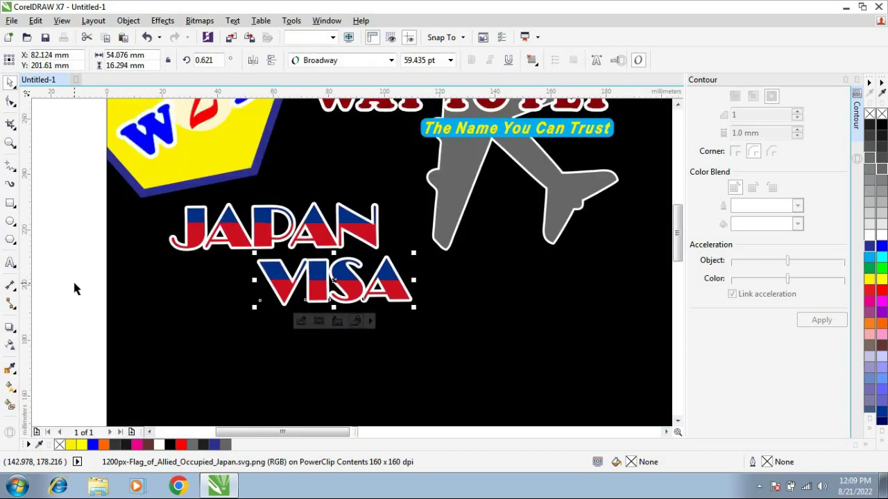
pyautogui.press('z')
pyautogui.rightClick(304, 219)
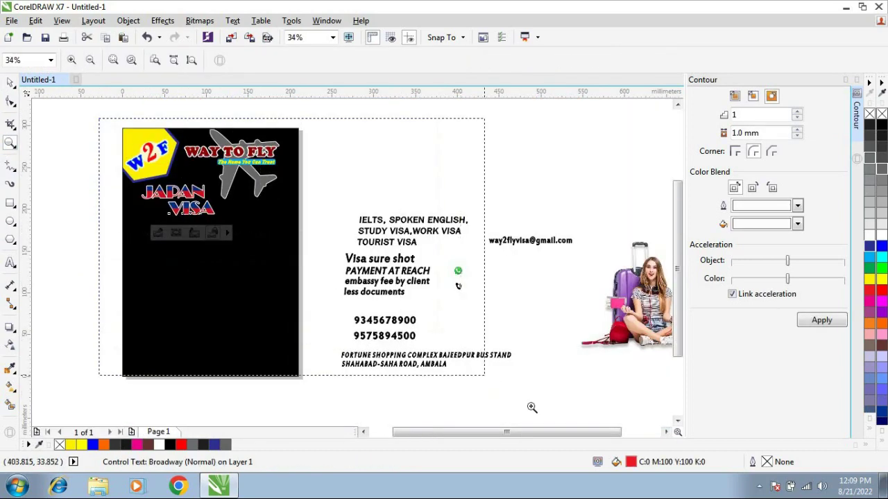
pyautogui.scroll(1, 523, 383)
pyautogui.press('space')
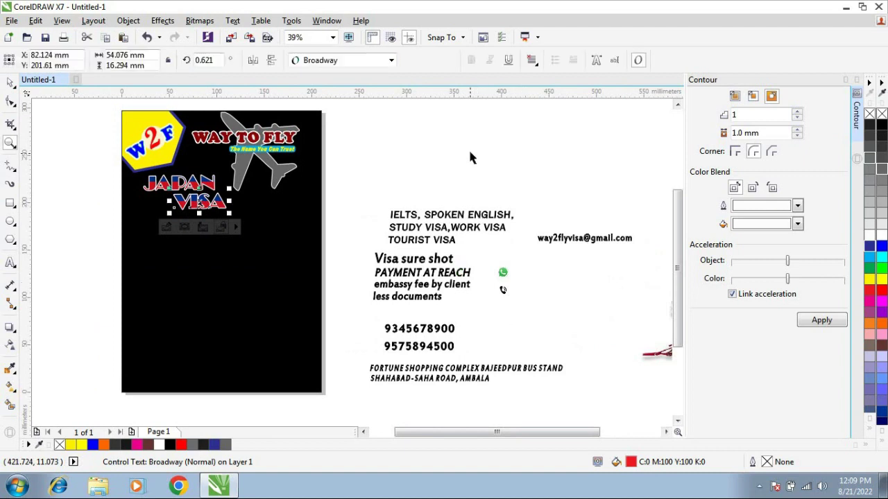
pyautogui.click(469, 149)
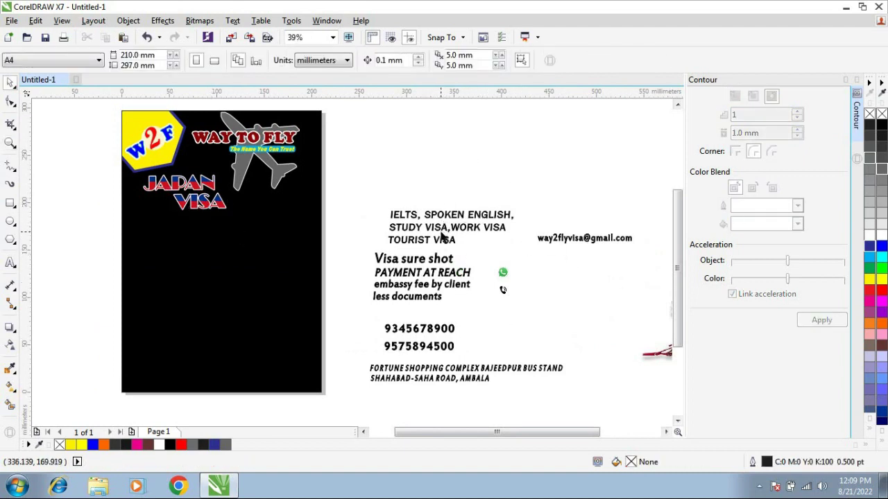
# Step: Move the IELTS, spoken English and visa services text onto the black page below VISA and make its fill and outline yellow
pyautogui.moveTo(442, 234); pyautogui.dragTo(189, 249)
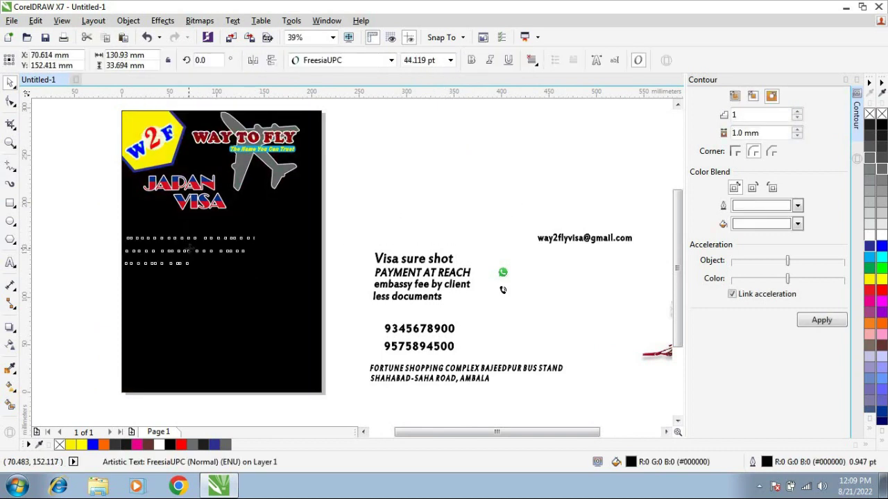
pyautogui.click(880, 281)
pyautogui.rightClick(881, 281)
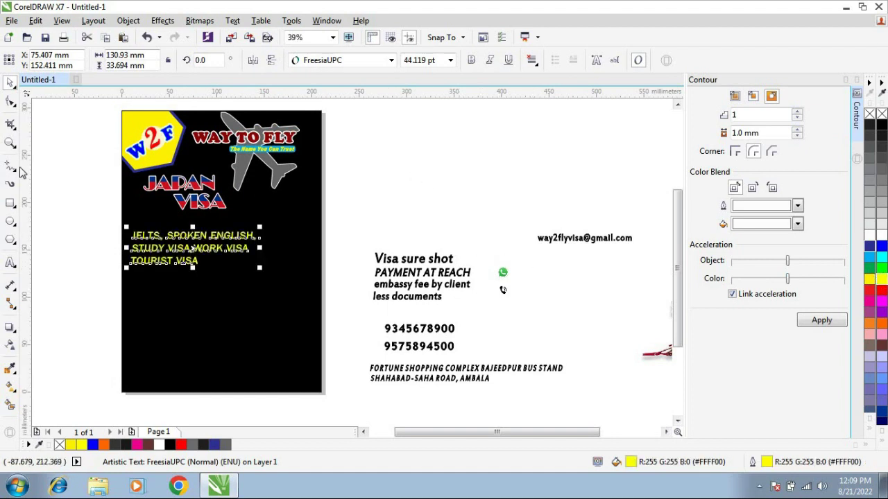
# Step: Place the "Visa sure shot" text group on the black page below and beside the services text and color it yellow
pyautogui.click(10, 144)
pyautogui.moveTo(75, 198); pyautogui.dragTo(499, 416)
pyautogui.press('space')
pyautogui.click(461, 136)
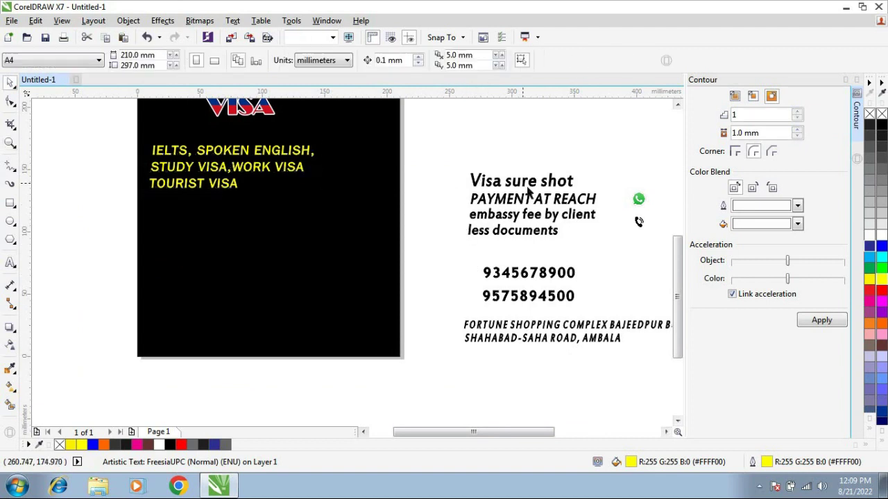
pyautogui.click(532, 200)
pyautogui.moveTo(532, 200); pyautogui.dragTo(321, 212)
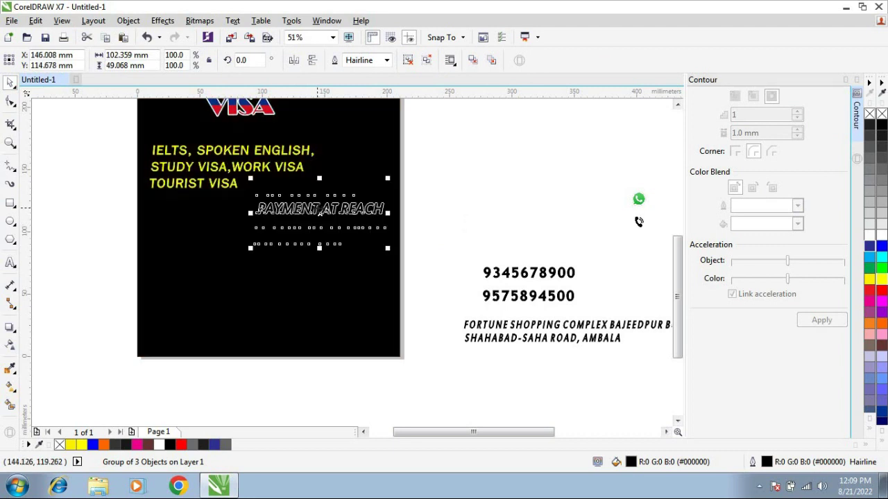
pyautogui.click(881, 280)
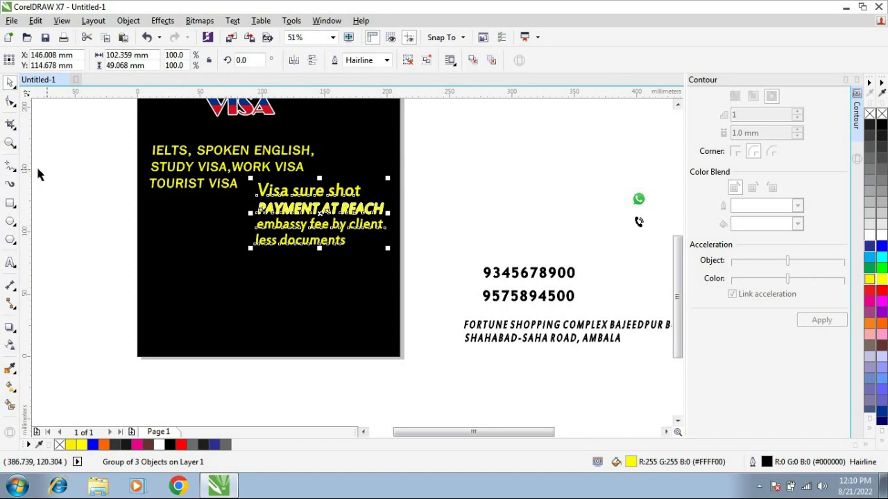
# Step: Recolor only the PAYMENT AT REACH line within the "Visa sure shot" group red
pyautogui.press('z')
pyautogui.click(428, 254)
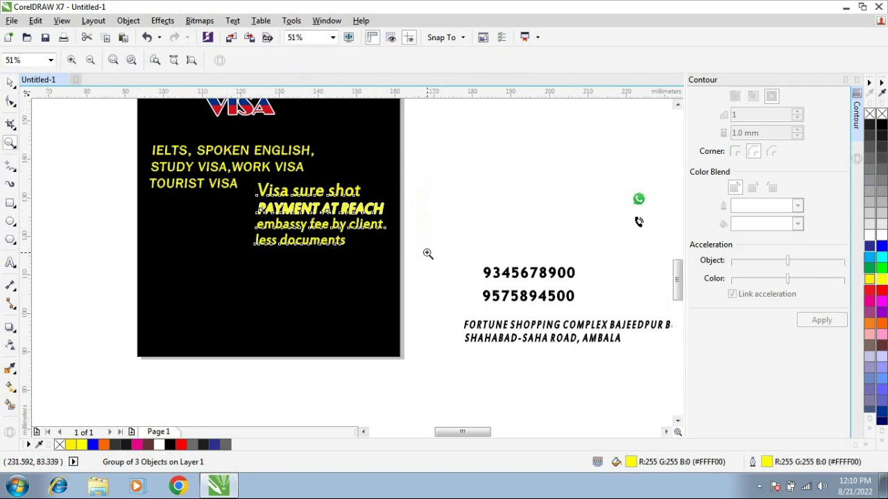
pyautogui.hotkey('shift', 'F2')
pyautogui.press('space')
pyautogui.keyDown('ctrl'); pyautogui.click(362, 237); pyautogui.keyUp('ctrl')
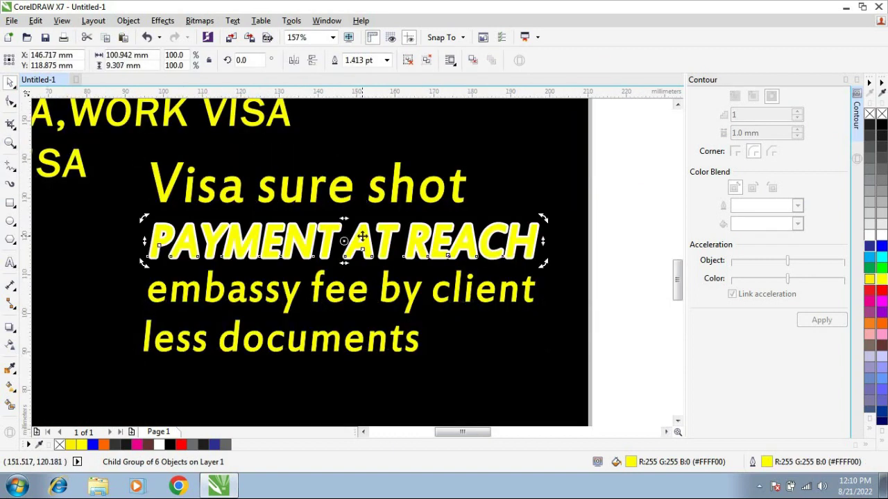
pyautogui.click(882, 293)
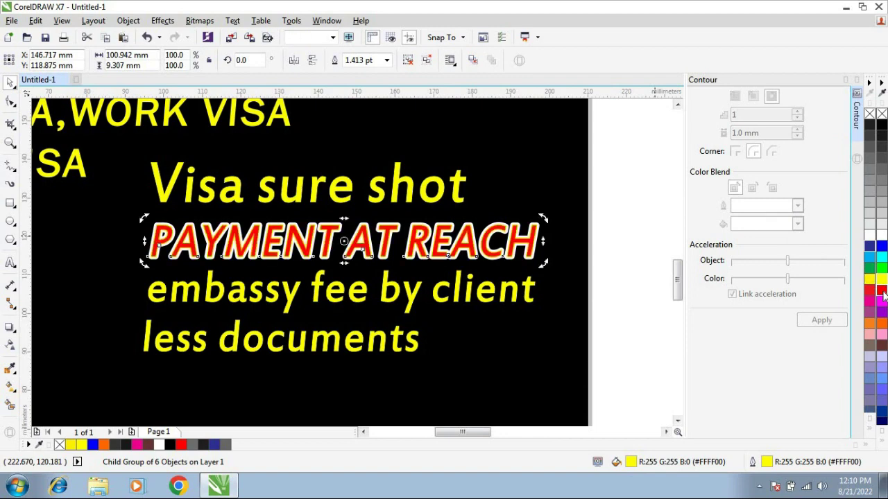
pyautogui.click(10, 143)
pyautogui.rightClick(389, 274)
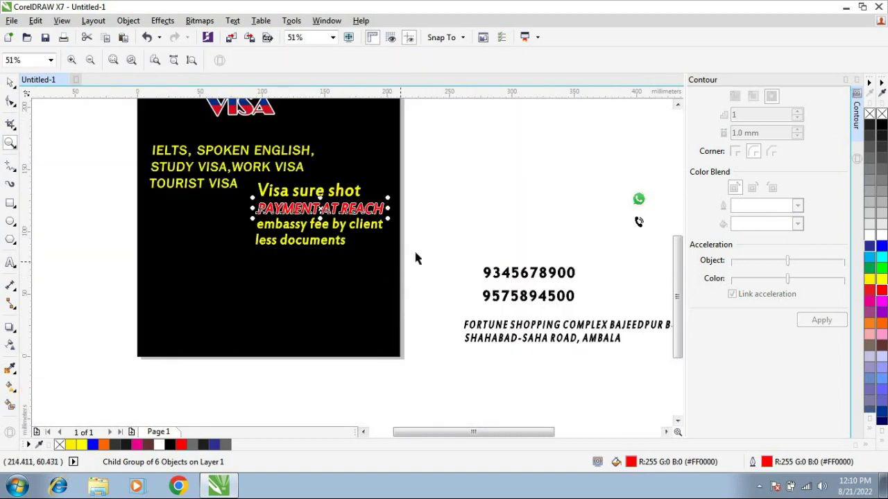
pyautogui.press('space')
# Step: Move the address text slightly closer to the page
pyautogui.click(525, 250)
pyautogui.click(569, 337)
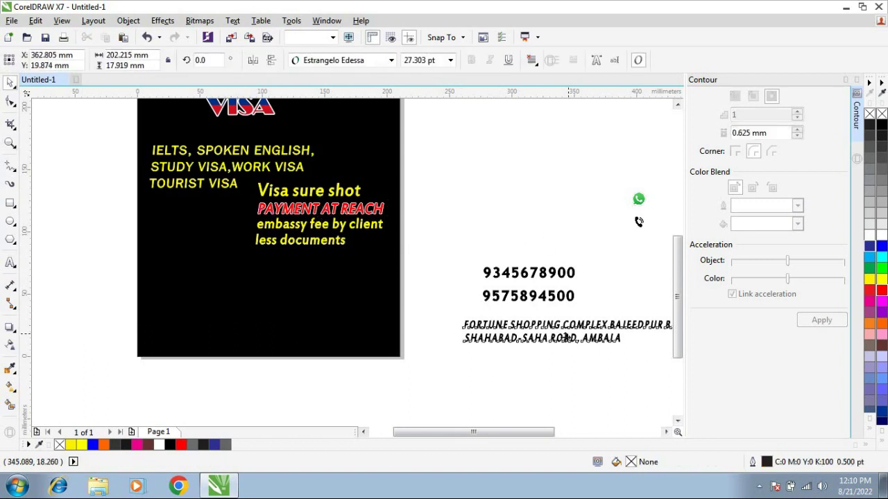
pyautogui.moveTo(448, 335); pyautogui.dragTo(428, 338)
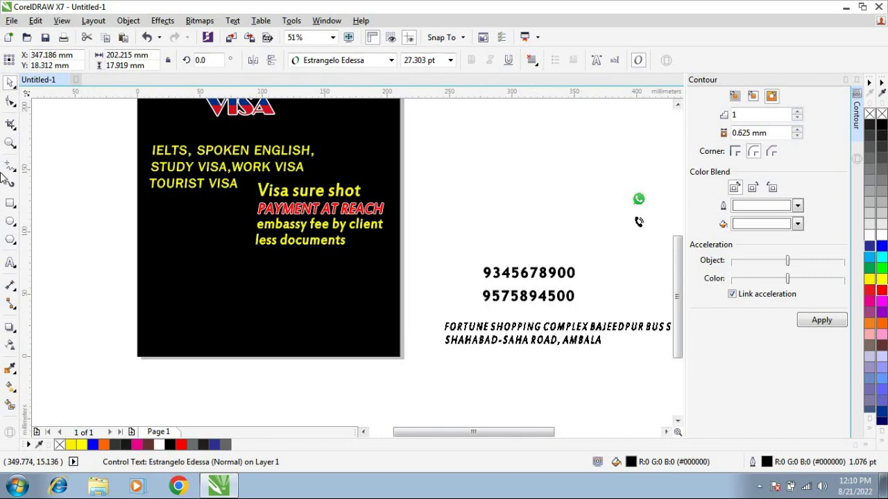
# Step: Draw a rectangle about 237 by 55 mm across the page's bottom edge and fill it with cyan C:100 M:0 Y:0 K:0
pyautogui.click(9, 143)
pyautogui.scroll(-1, 206, 317)
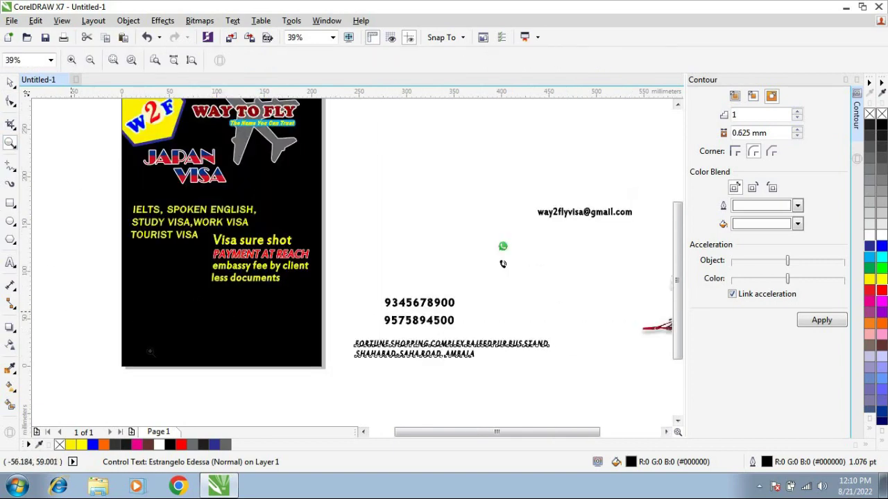
pyautogui.moveTo(71, 312); pyautogui.dragTo(428, 410)
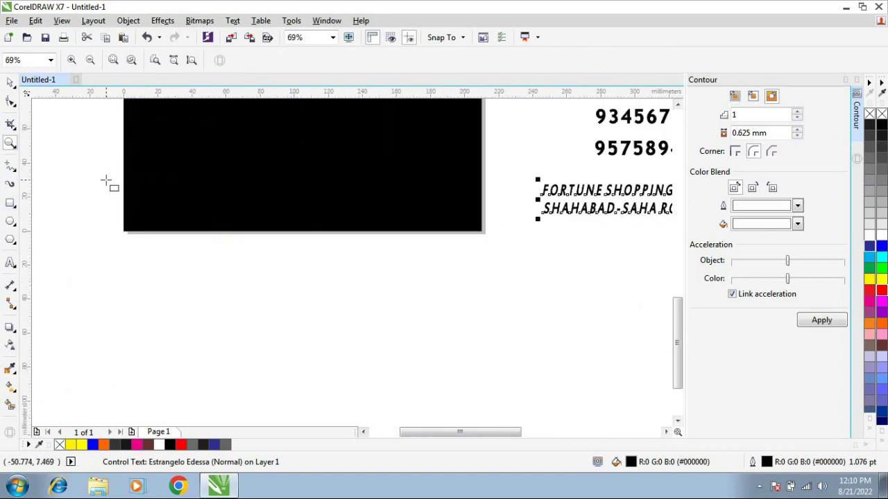
pyautogui.press('F6')
pyautogui.moveTo(100, 192); pyautogui.dragTo(504, 285)
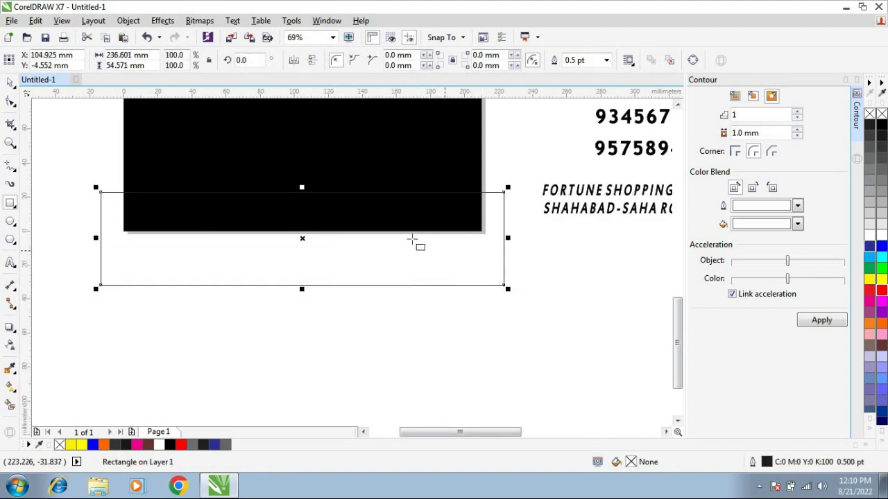
pyautogui.press('space')
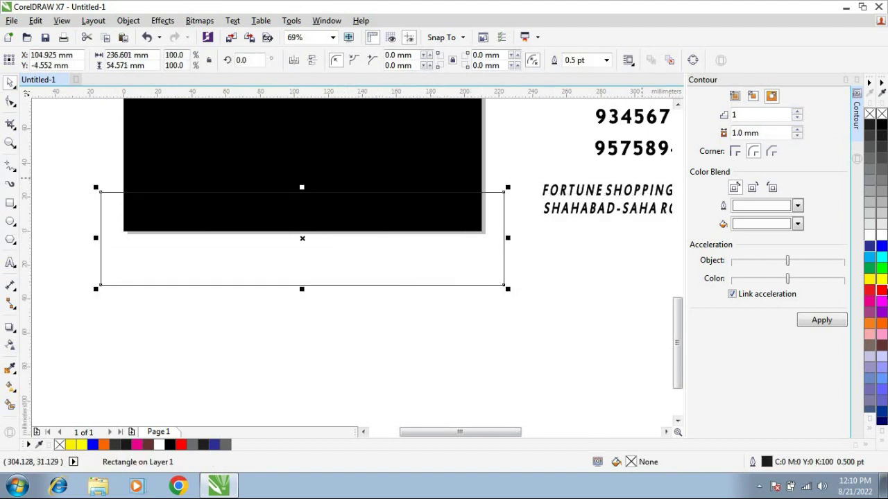
pyautogui.click(881, 258)
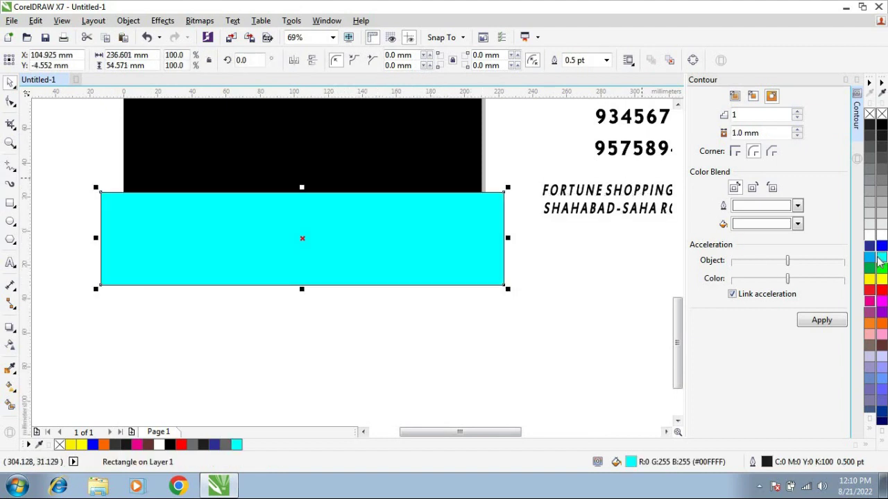
pyautogui.click(869, 258)
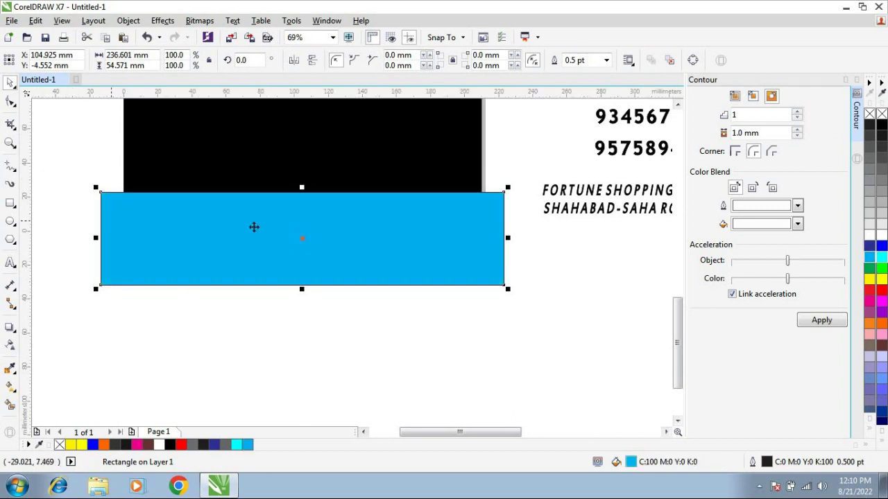
# Step: PowerClip the blue rectangle inside the black page background and nudge it up about 1.8 mm within the clip contents
pyautogui.rightClick(253, 239)
pyautogui.click(297, 140)
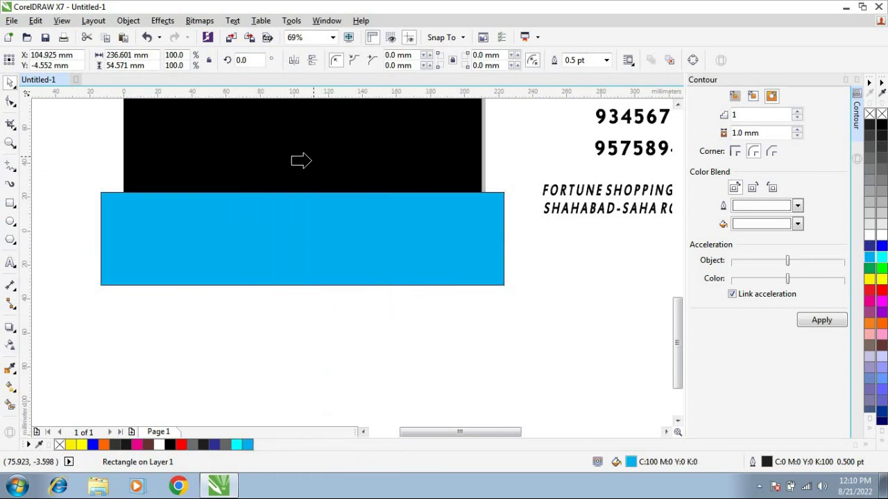
pyautogui.click(310, 162)
pyautogui.keyDown('ctrl'); pyautogui.click(315, 199); pyautogui.keyUp('ctrl')
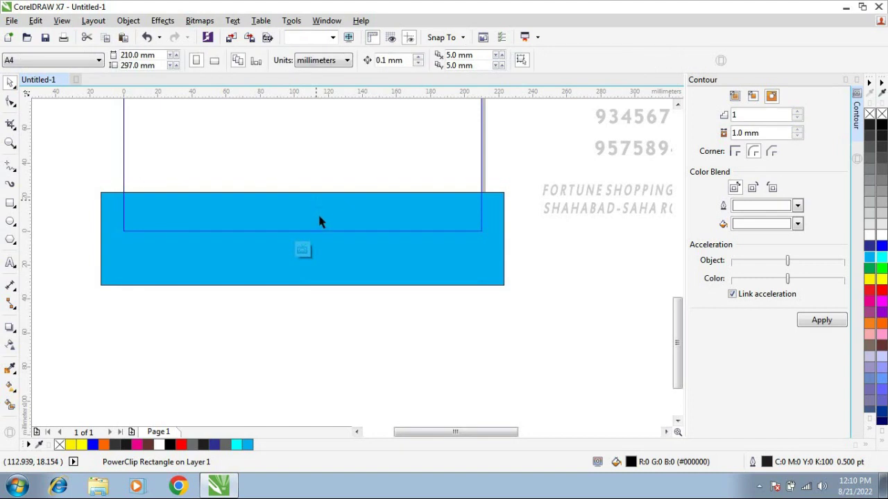
pyautogui.click(319, 216)
pyautogui.press('Up')
pyautogui.press('Up')
pyautogui.press('Up')
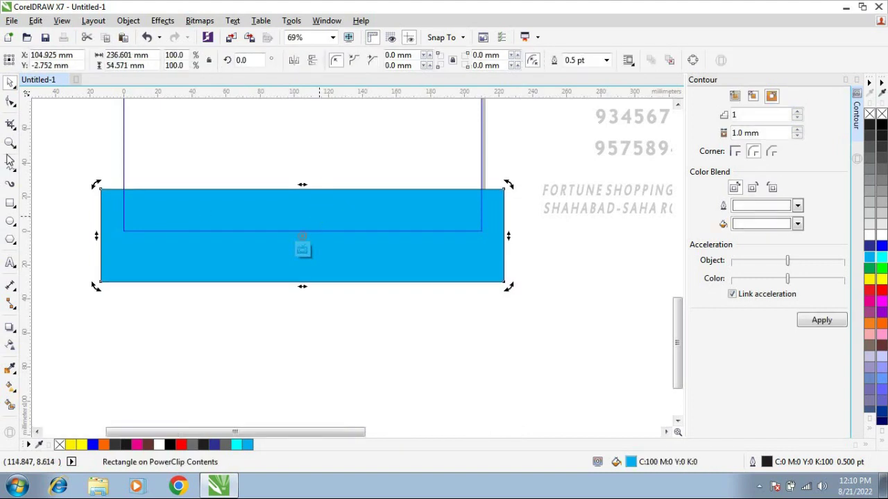
# Step: Apply a vertical linear transparency fading the blue rectangle downward, remove its outline and finish editing the PowerClip
pyautogui.click(10, 142)
pyautogui.moveTo(79, 174); pyautogui.dragTo(520, 297)
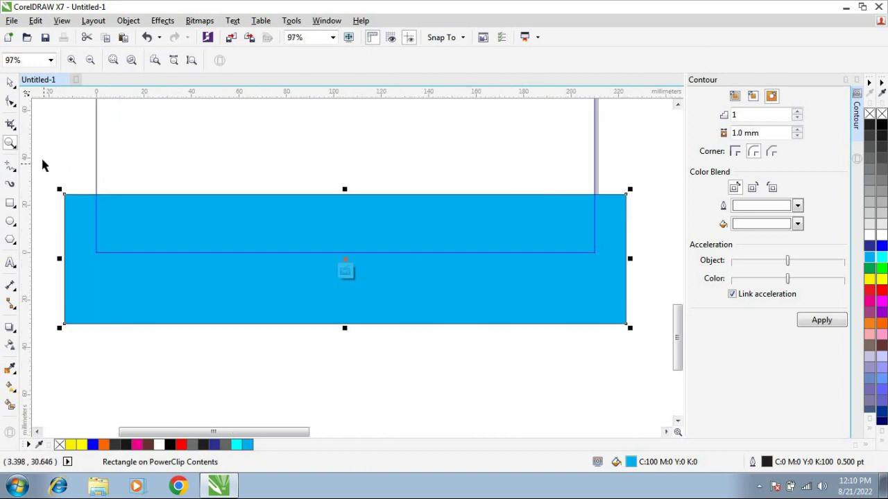
pyautogui.press('space')
pyautogui.click(10, 342)
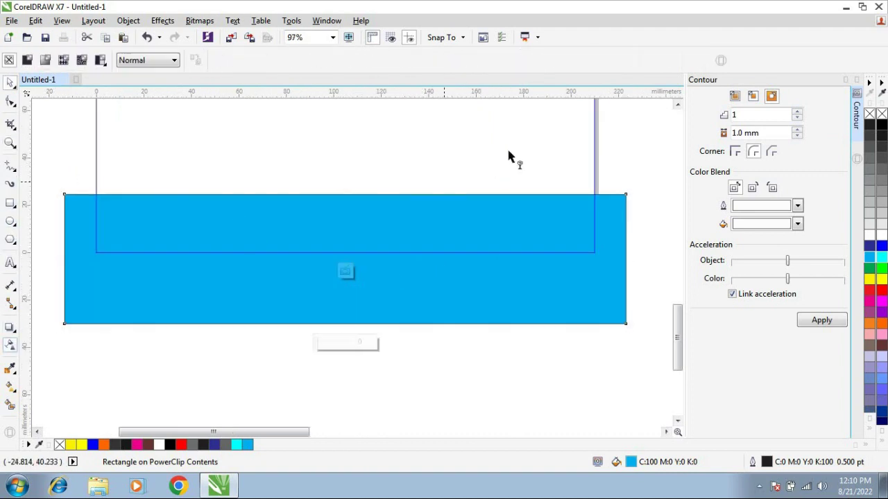
pyautogui.moveTo(366, 151); pyautogui.dragTo(366, 419)
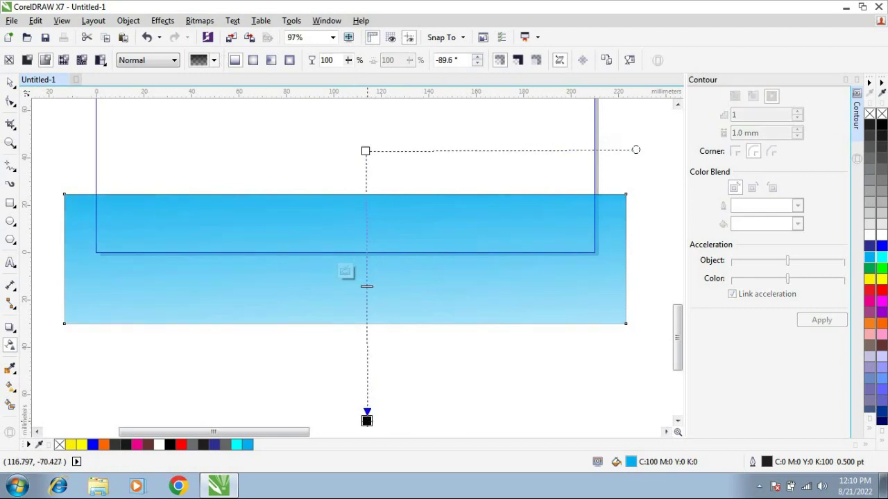
pyautogui.moveTo(369, 288); pyautogui.dragTo(367, 222)
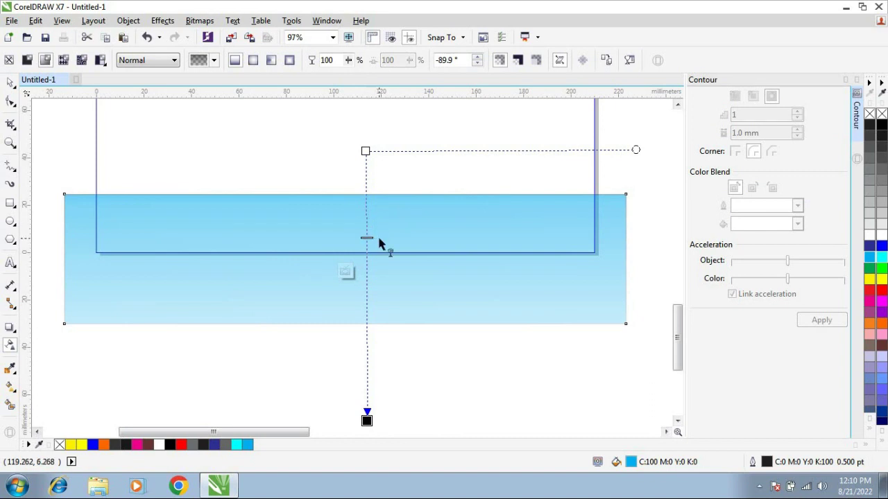
pyautogui.press('space')
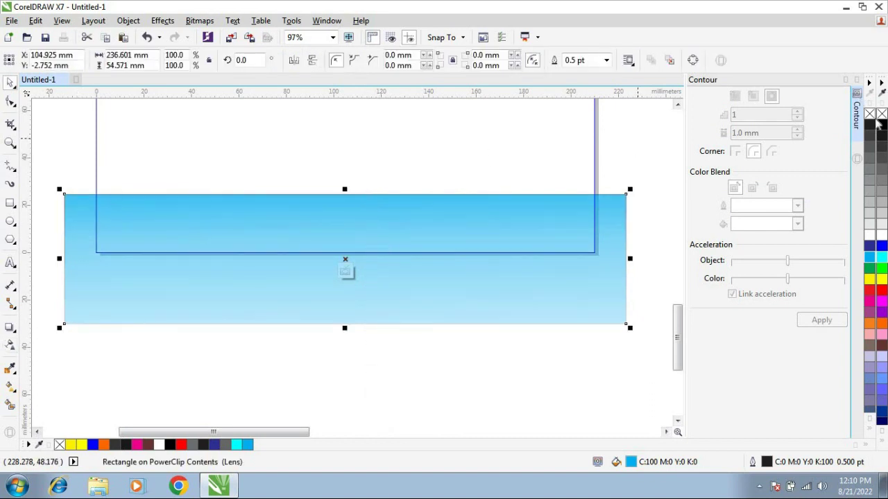
pyautogui.rightClick(882, 115)
pyautogui.keyDown('ctrl'); pyautogui.click(636, 162); pyautogui.keyUp('ctrl')
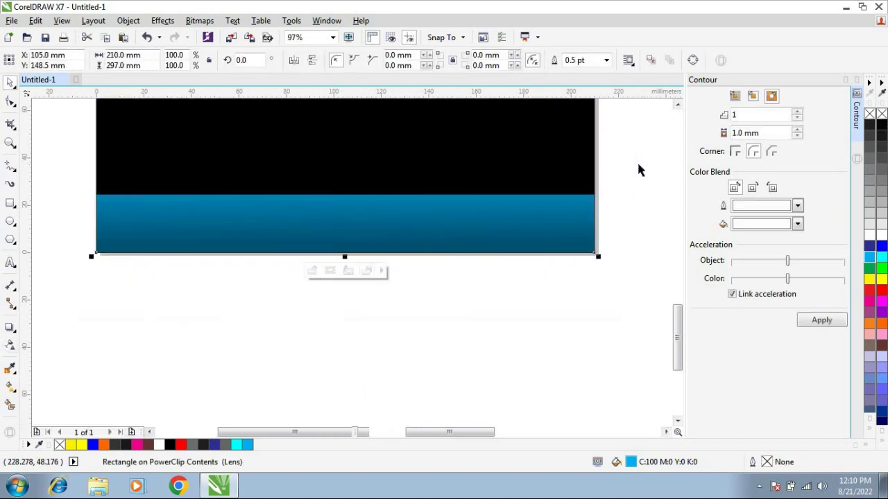
# Step: Move the address text onto the blue band along the page's bottom edge
pyautogui.click(10, 144)
pyautogui.scroll(-1, 208, 204)
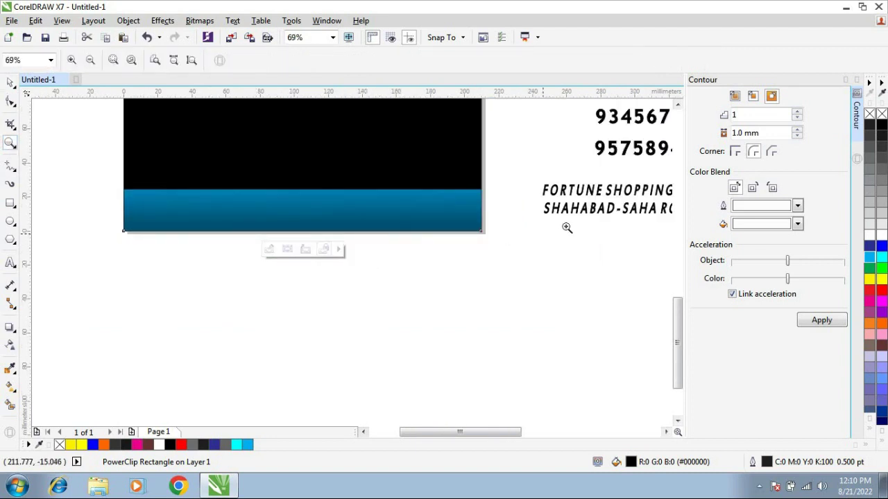
pyautogui.press('space')
pyautogui.click(597, 192)
pyautogui.moveTo(597, 192); pyautogui.dragTo(189, 205)
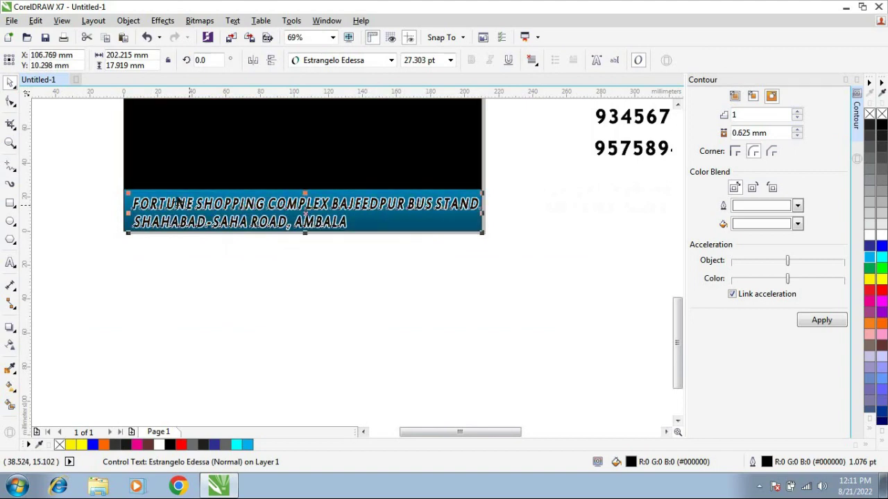
# Step: Scale the address text down proportionally to about 199 mm wide so it fits inside the blue band
pyautogui.click(11, 144)
pyautogui.moveTo(125, 183); pyautogui.dragTo(532, 266)
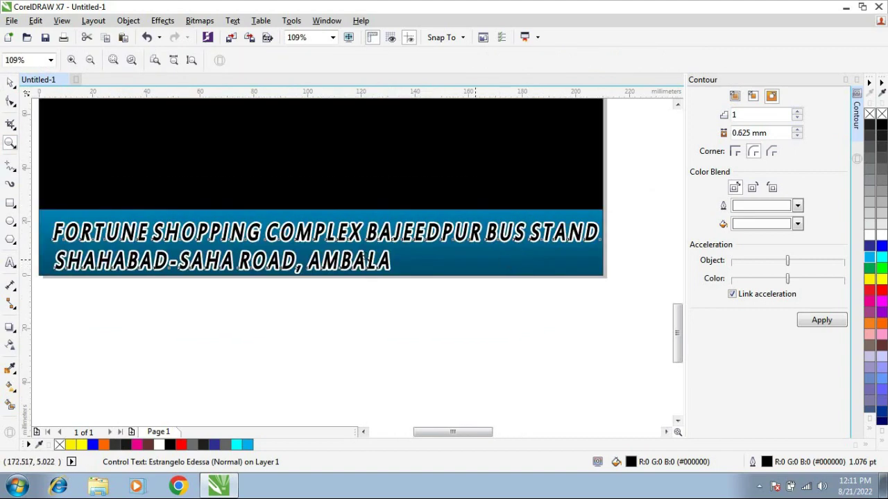
pyautogui.press('space')
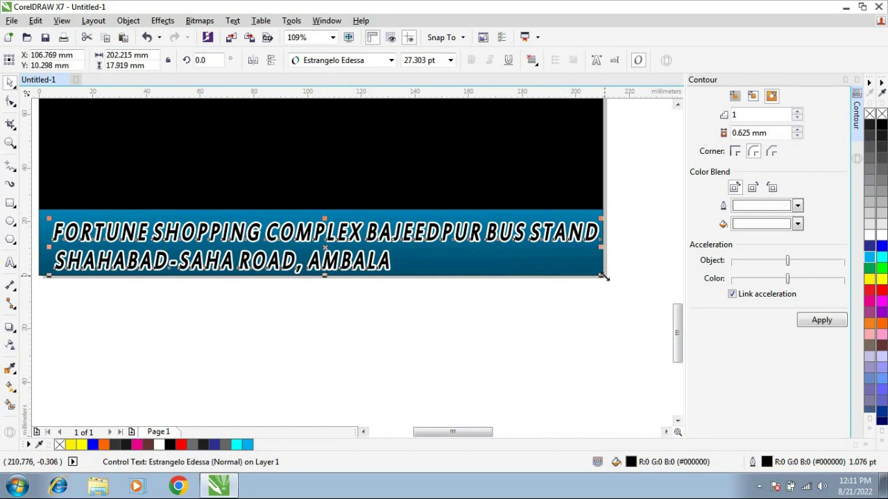
pyautogui.moveTo(604, 277); pyautogui.dragTo(595, 276)
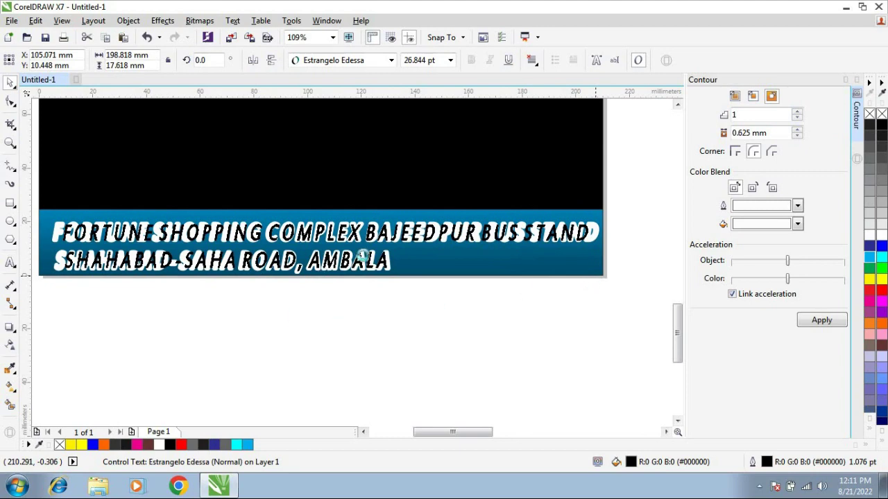
pyautogui.click(425, 310)
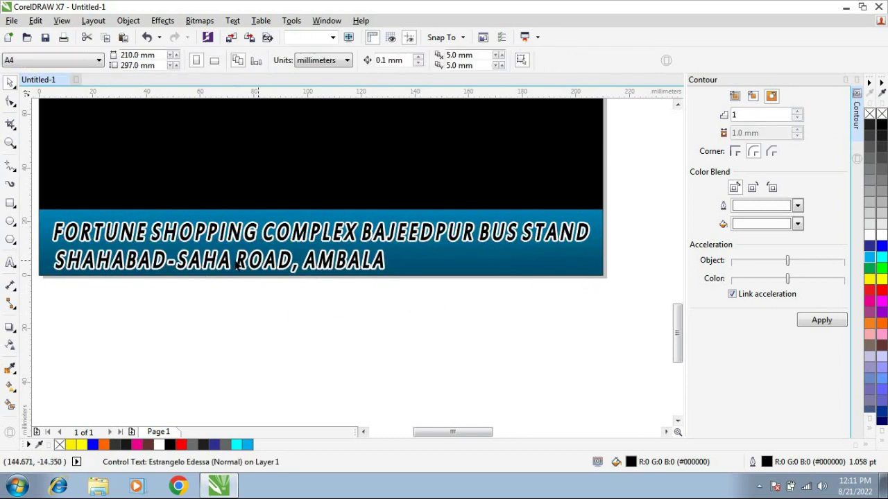
# Step: Nudge the address text up about 1.2 mm to center it vertically in the blue band
pyautogui.click(282, 229)
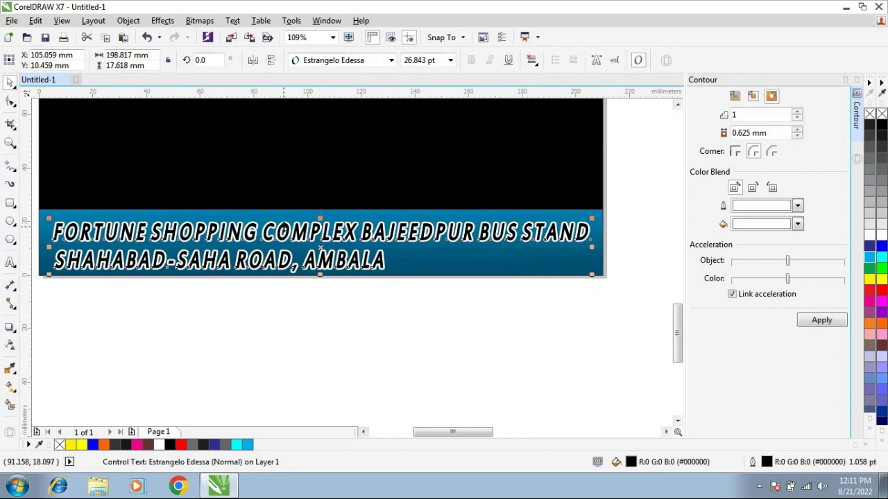
pyautogui.press('Up')
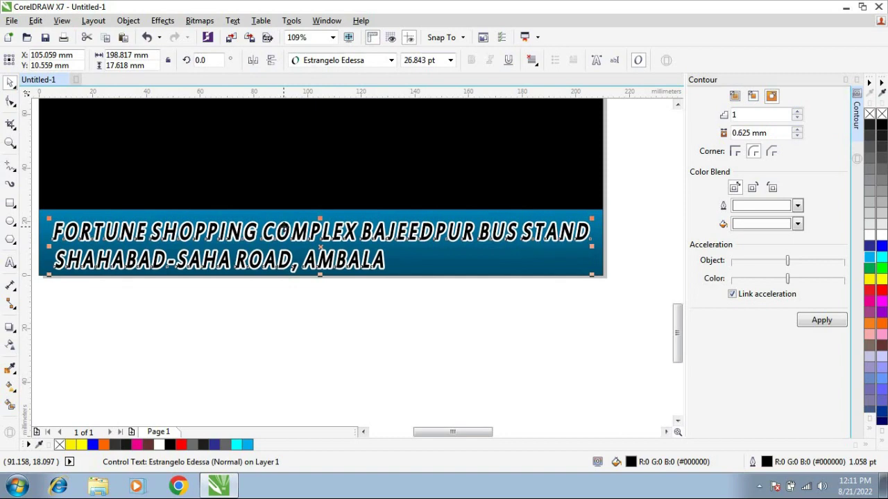
pyautogui.press('Up')
pyautogui.press('Up')
pyautogui.press('Up')
pyautogui.press('Up')
pyautogui.press('Up')
pyautogui.press('Up')
pyautogui.press('Up')
pyautogui.press('Up')
pyautogui.press('Up')
pyautogui.press('Up')
pyautogui.press('Up')
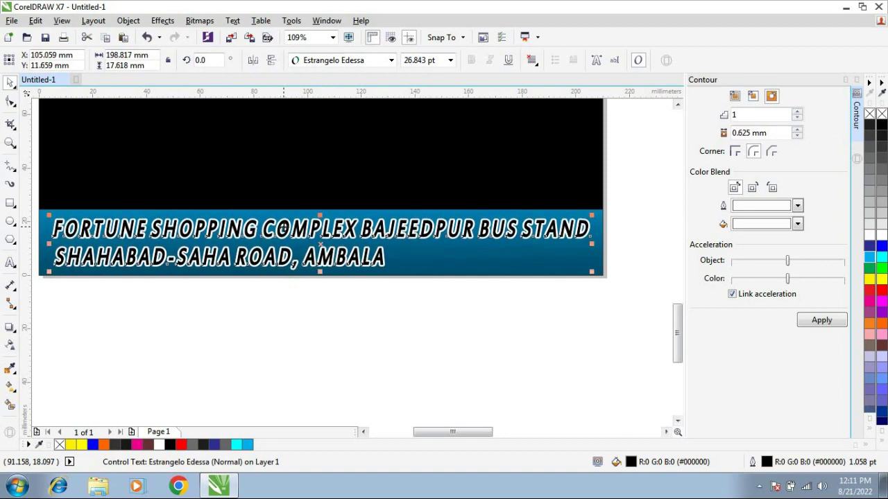
# Step: Move the picture of the seated woman with the suitcase onto the flyer's lower-left area, above the blue address band
pyautogui.click(10, 143)
pyautogui.rightClick(159, 184)
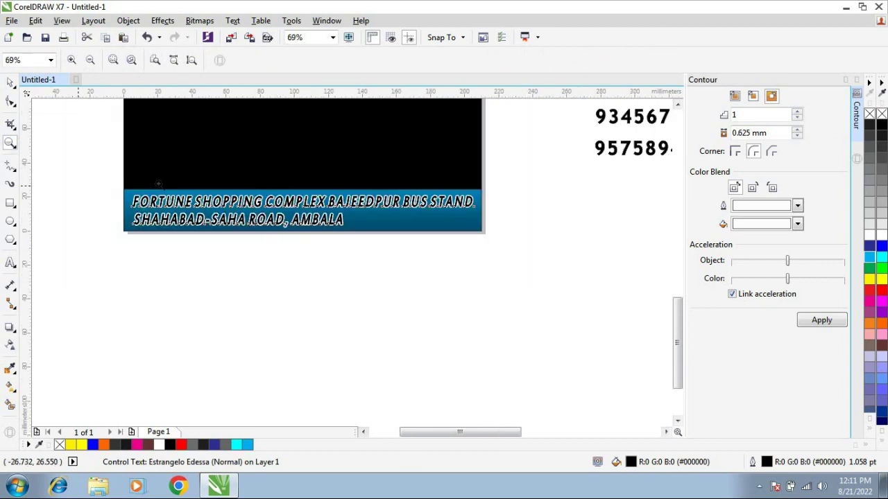
pyautogui.rightClick(421, 244)
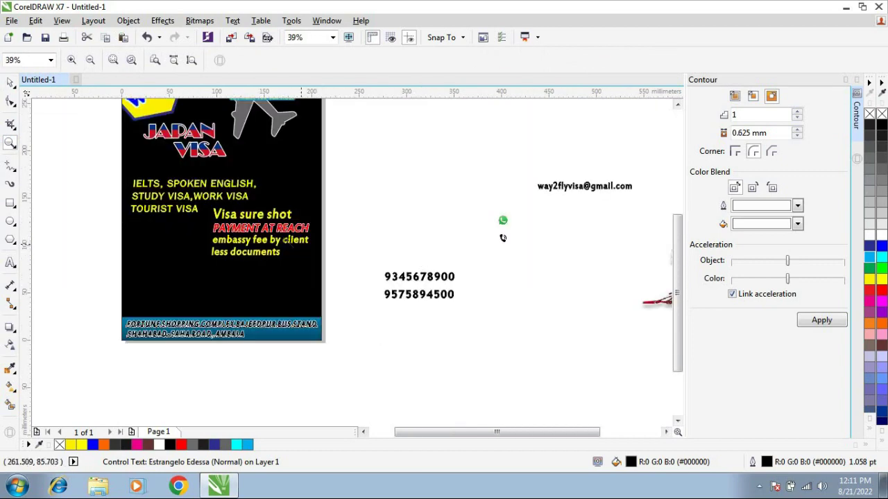
pyautogui.press('space')
pyautogui.click(521, 206)
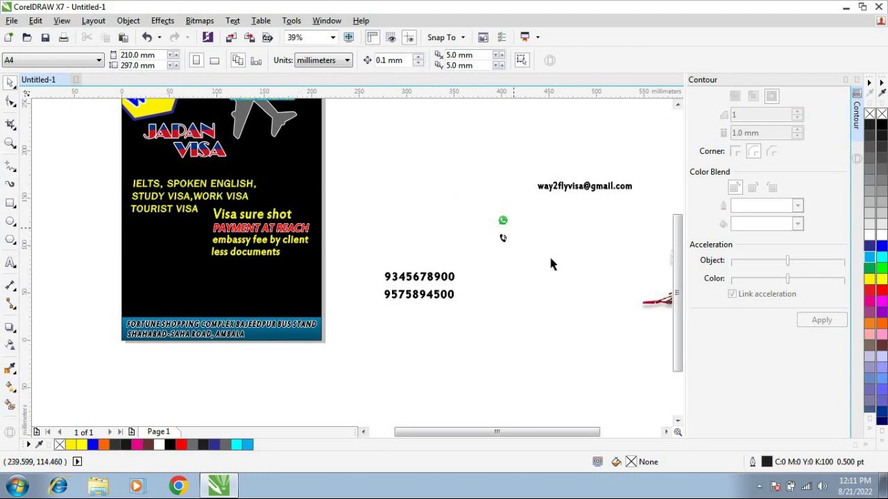
pyautogui.scroll(-1, 145, 173)
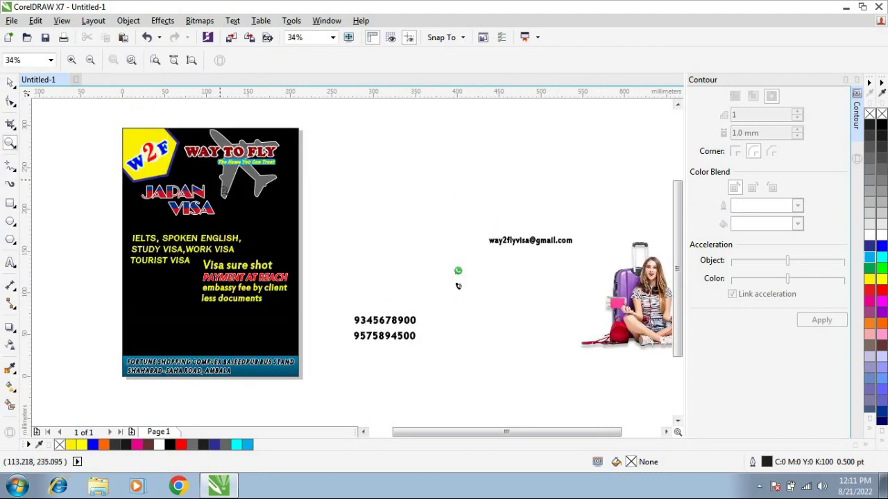
pyautogui.press('space')
pyautogui.click(643, 295)
pyautogui.moveTo(643, 295); pyautogui.dragTo(170, 303)
# Step: Move the yellow IELTS, study, work and tourist visa text up about 16 mm, just under the JAPAN VISA title
pyautogui.click(10, 143)
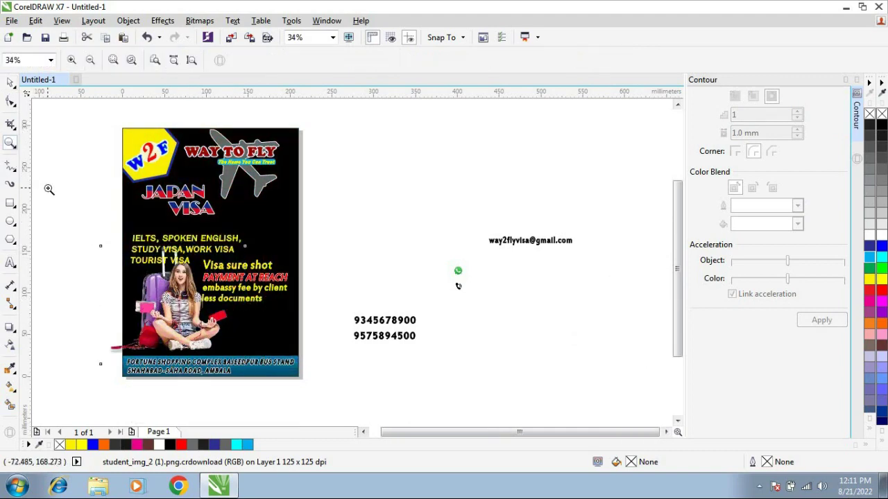
pyautogui.scroll(-4, 131, 265)
pyautogui.moveTo(187, 234); pyautogui.dragTo(387, 352)
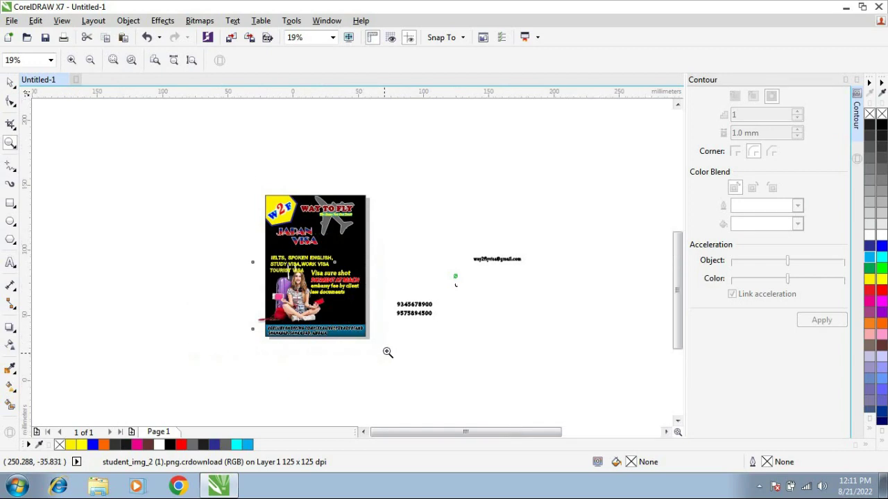
pyautogui.moveTo(295, 189); pyautogui.dragTo(628, 394)
pyautogui.press('space')
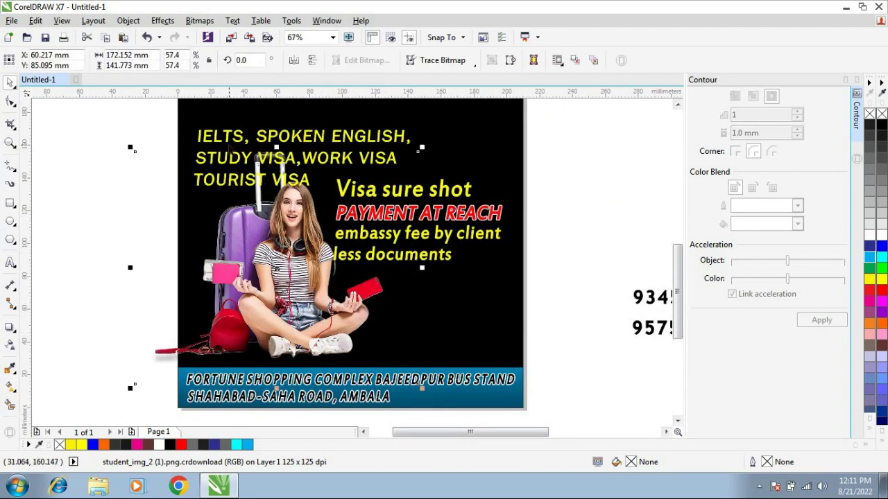
pyautogui.click(350, 162)
pyautogui.click(677, 104)
pyautogui.click(678, 104)
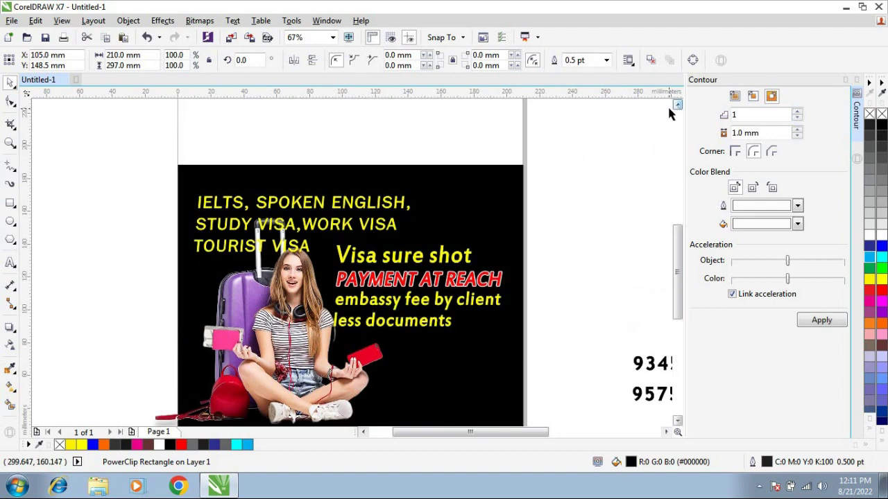
pyautogui.click(677, 104)
pyautogui.keyDown('ctrl'); pyautogui.click(351, 261); pyautogui.keyUp('ctrl')
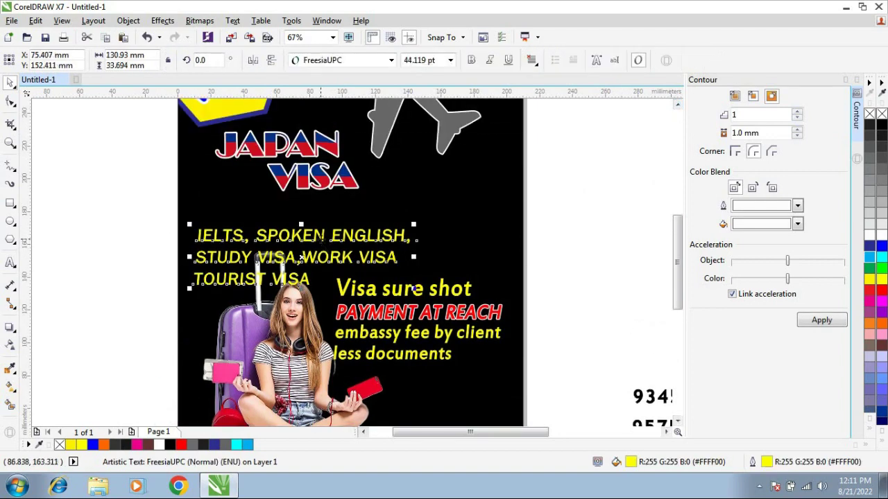
pyautogui.moveTo(320, 240); pyautogui.dragTo(320, 213)
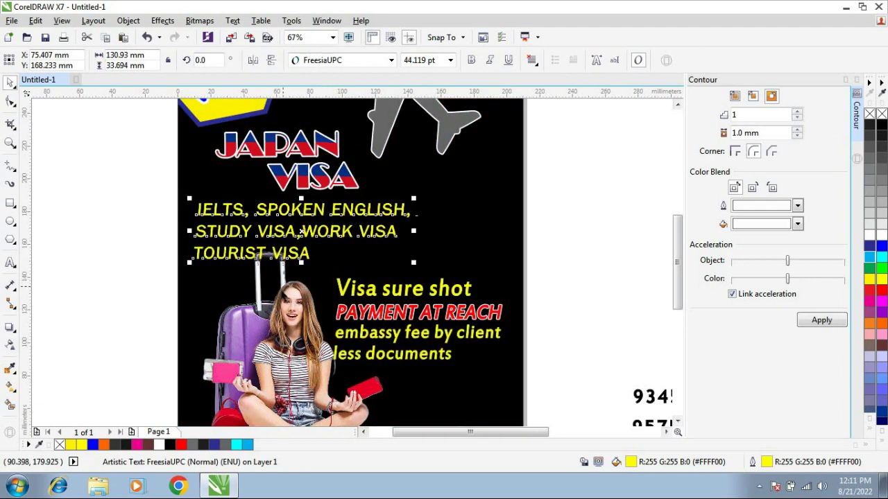
# Step: Scale the woman's picture down proportionally to about 128 mm wide and lower the yellow IELTS and visa services text about 4 mm
pyautogui.click(283, 288)
pyautogui.moveTo(420, 246); pyautogui.dragTo(385, 277)
pyautogui.click(302, 232)
pyautogui.moveTo(276, 253); pyautogui.dragTo(278, 259)
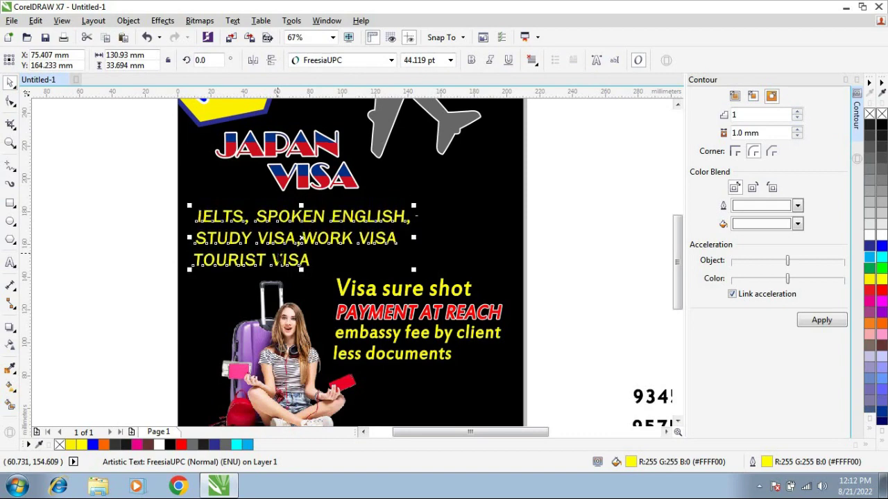
# Step: Move the woman's picture down to the blue band and enlarge it proportionally to about 160 mm wide
pyautogui.click(10, 145)
pyautogui.rightClick(176, 296)
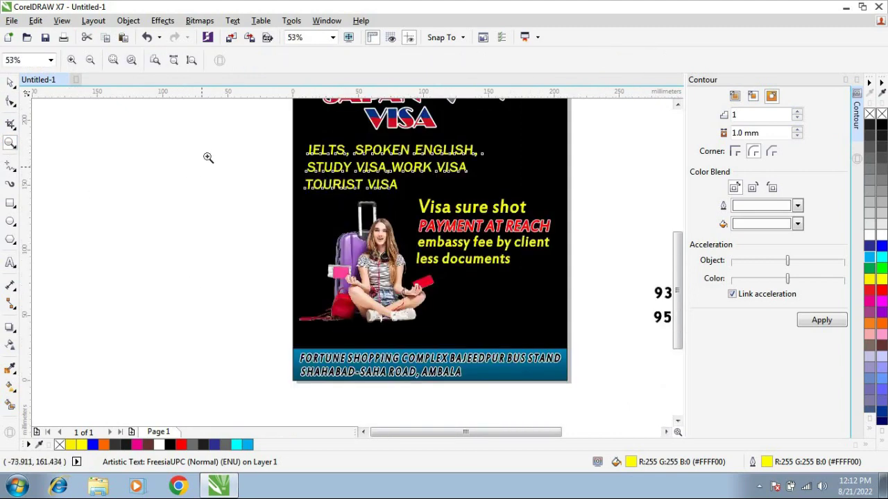
pyautogui.moveTo(217, 150); pyautogui.dragTo(604, 378)
pyautogui.press('space')
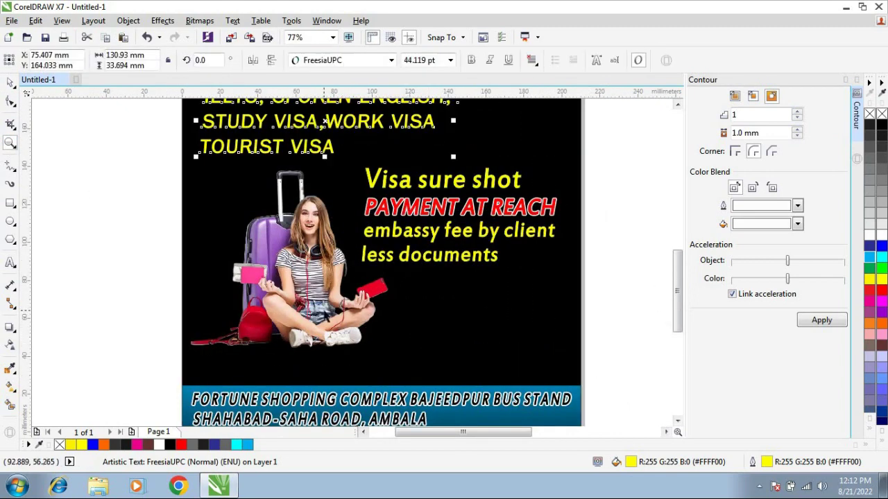
pyautogui.click(316, 297)
pyautogui.moveTo(315, 297); pyautogui.dragTo(315, 311)
pyautogui.moveTo(419, 184); pyautogui.dragTo(420, 204)
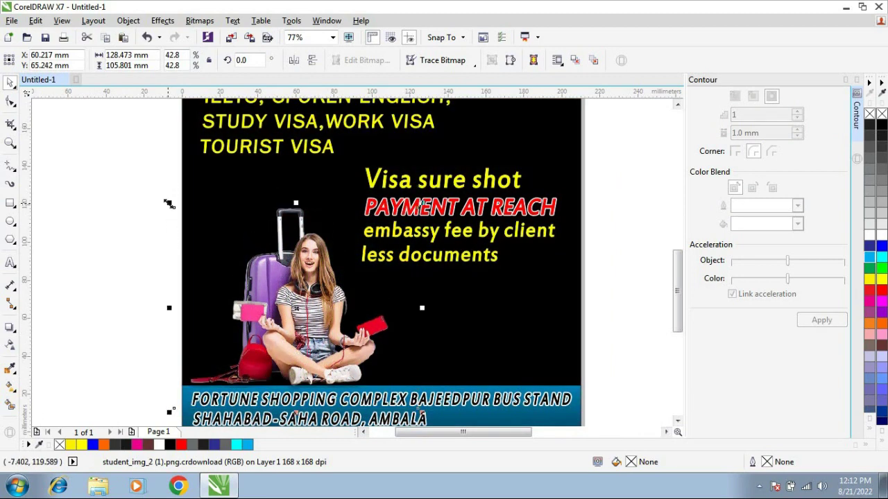
pyautogui.moveTo(168, 204); pyautogui.dragTo(114, 158)
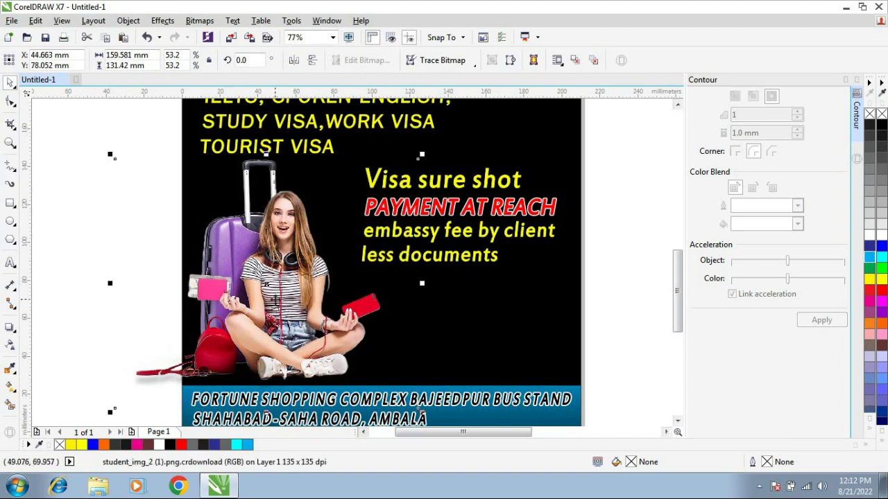
# Step: Nudge the woman's picture about 3 mm to the right
pyautogui.press('Right')
pyautogui.press('Right')
pyautogui.press('Right')
pyautogui.press('Right')
pyautogui.press('Right')
pyautogui.press('Right')
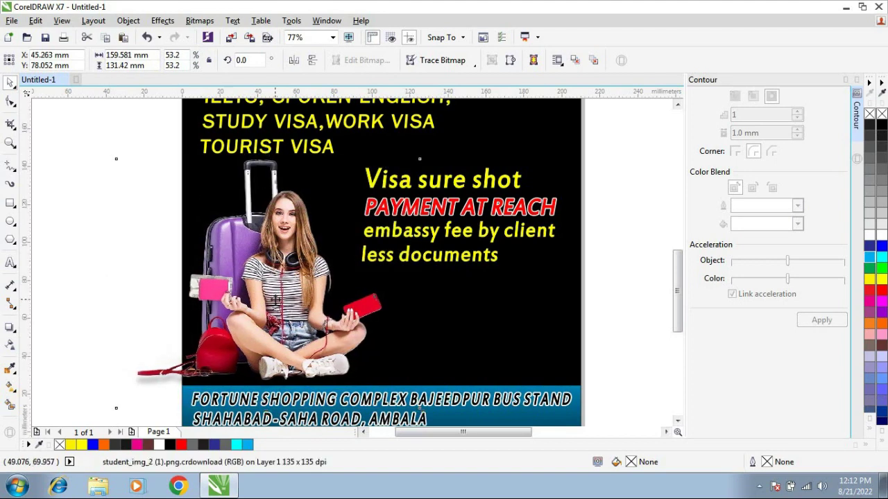
pyautogui.press('Right')
pyautogui.press('Right')
pyautogui.press('Right')
pyautogui.press('Right')
pyautogui.press('Right')
pyautogui.press('Right')
pyautogui.press('Right')
pyautogui.press('Right')
pyautogui.press('Right')
pyautogui.press('Right')
pyautogui.press('Right')
pyautogui.press('Right')
pyautogui.press('Right')
pyautogui.press('Right')
pyautogui.press('Right')
pyautogui.press('Right')
pyautogui.press('Right')
pyautogui.press('Right')
pyautogui.press('Right')
pyautogui.press('Right')
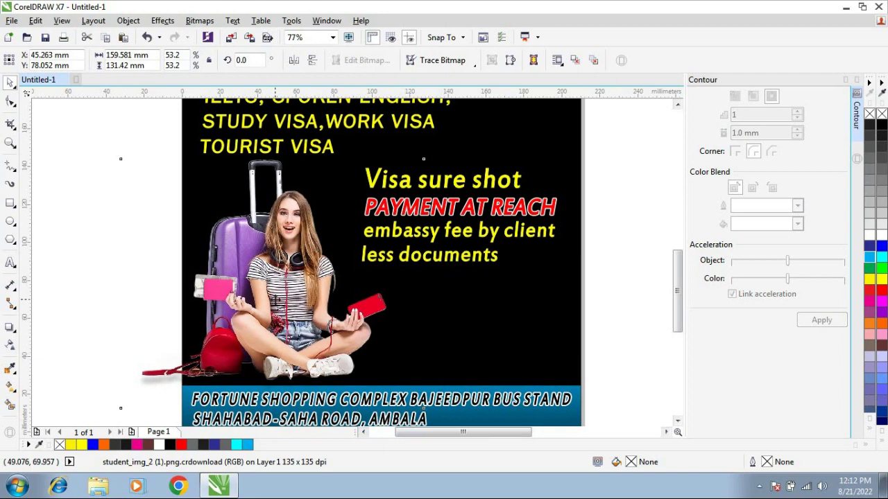
pyautogui.press('Right')
pyautogui.press('Right')
# Step: PowerClip the woman's picture inside the black page rectangle
pyautogui.rightClick(262, 223)
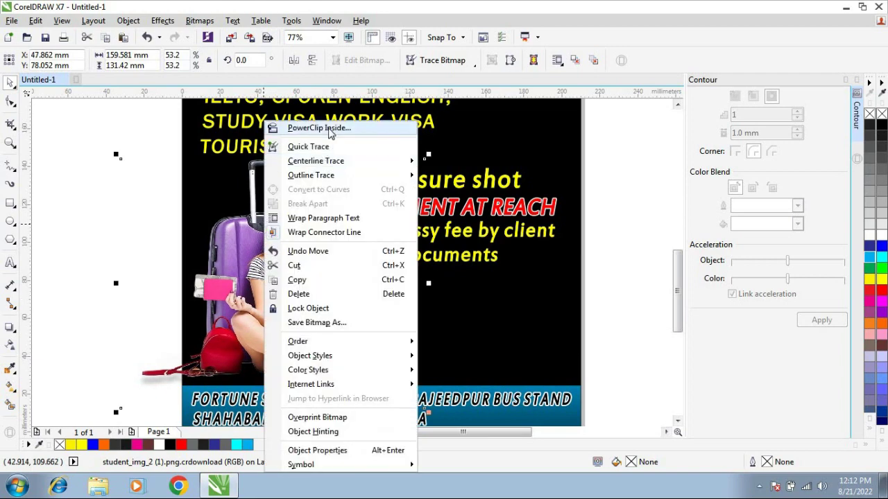
pyautogui.click(185, 174)
pyautogui.click(195, 125)
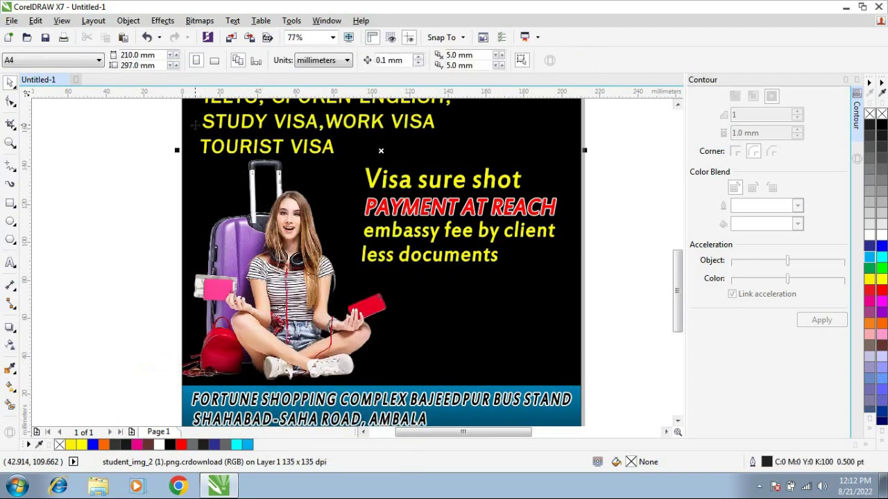
# Step: Move both phone numbers onto the flyer's lower-right area, just above the blue address band
pyautogui.click(10, 143)
pyautogui.scroll(-1, 541, 269)
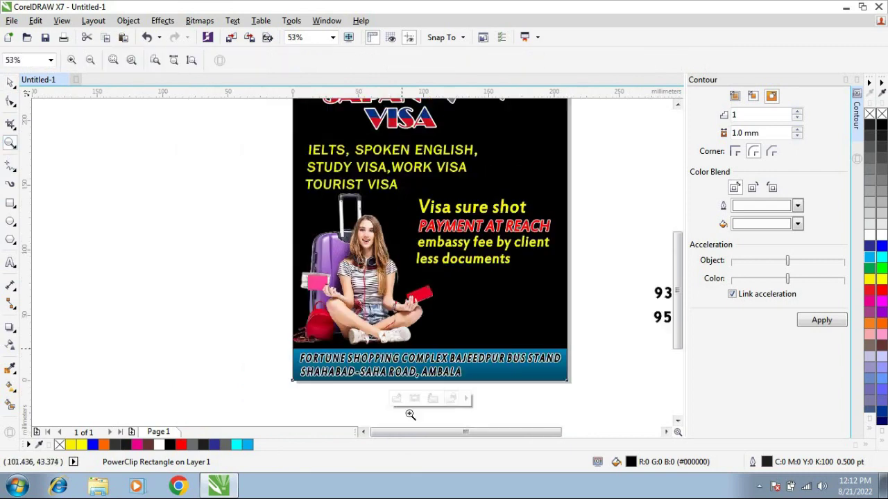
pyautogui.scroll(-3, 278, 304)
pyautogui.moveTo(234, 184); pyautogui.dragTo(448, 350)
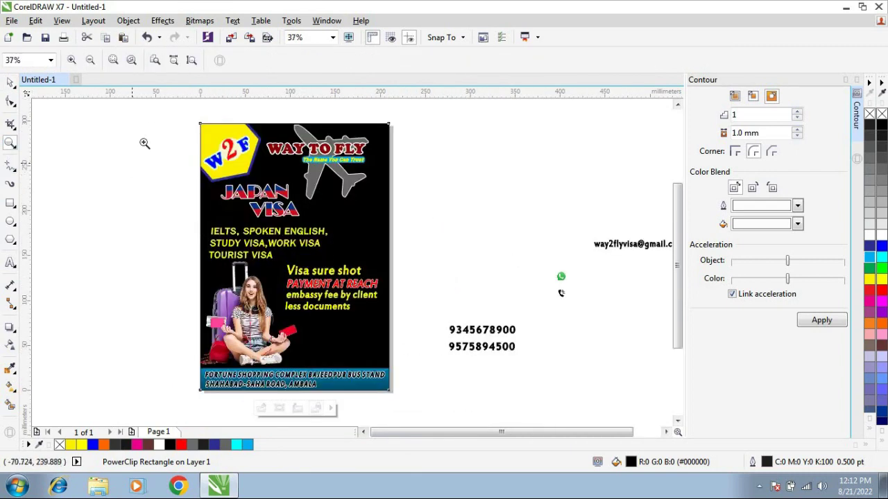
pyautogui.moveTo(159, 113); pyautogui.dragTo(569, 397)
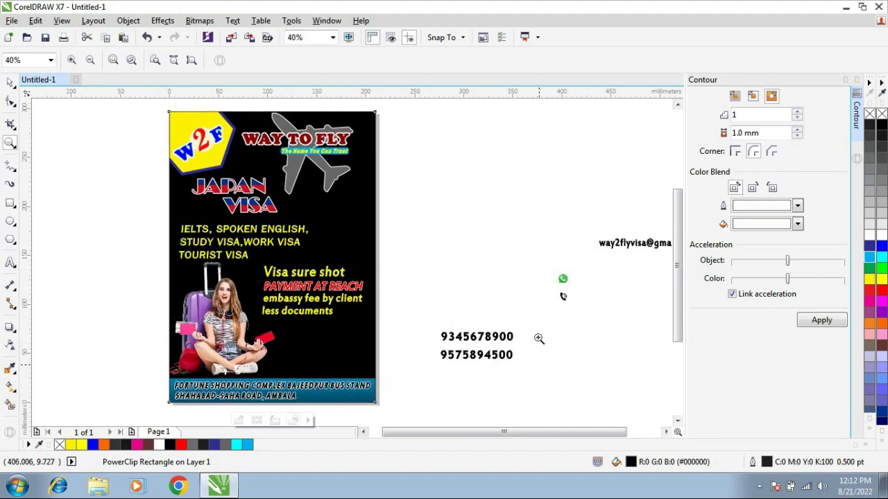
pyautogui.press('space')
pyautogui.click(468, 319)
pyautogui.moveTo(422, 312); pyautogui.dragTo(516, 371)
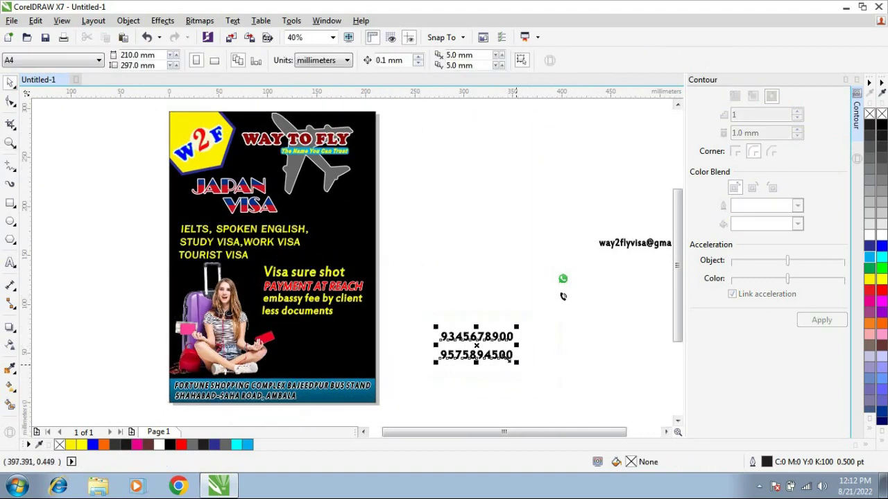
pyautogui.moveTo(489, 339); pyautogui.dragTo(341, 347)
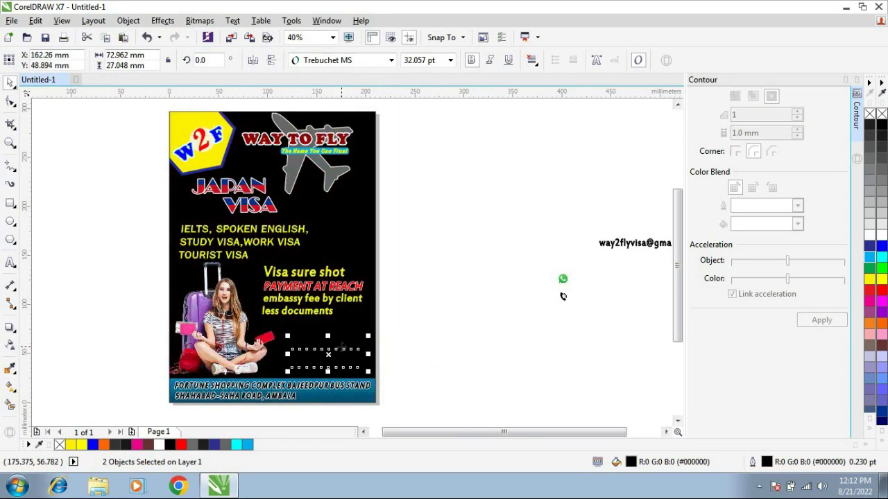
# Step: Try yellow and red on the two phone numbers, then give them a white fill and white outline
pyautogui.click(881, 280)
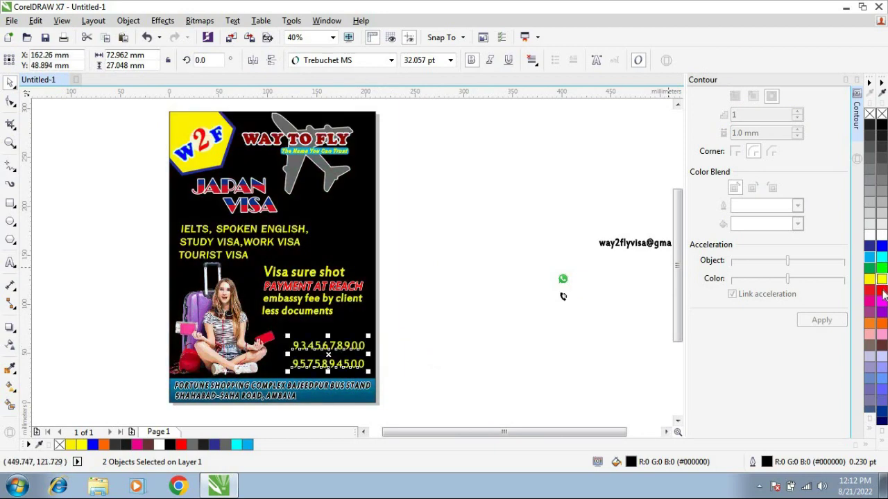
pyautogui.click(881, 290)
pyautogui.rightClick(882, 291)
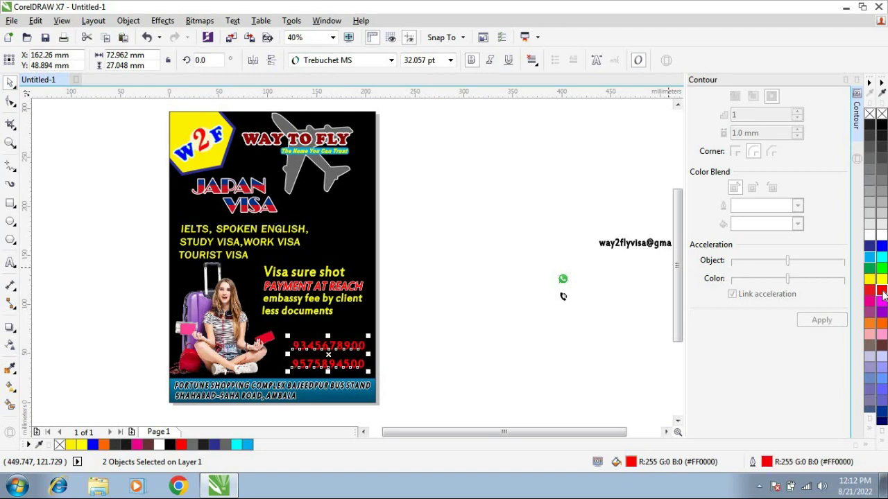
pyautogui.click(882, 238)
pyautogui.rightClick(881, 237)
pyautogui.click(476, 311)
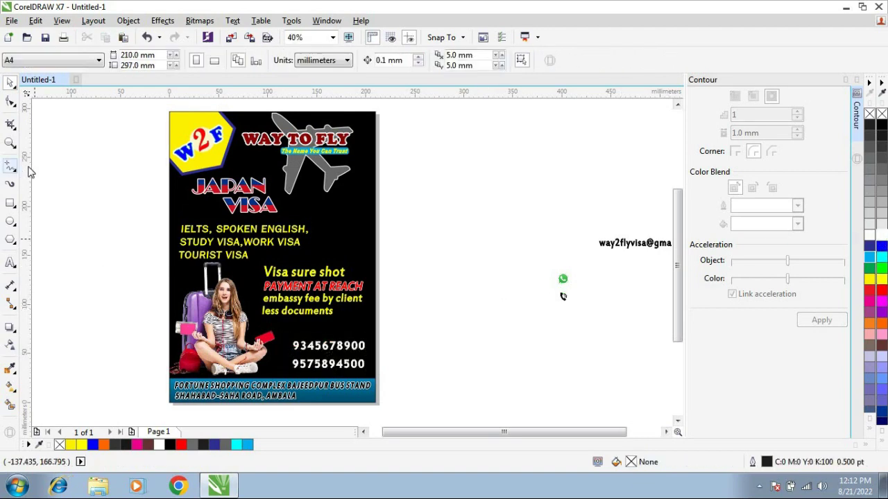
# Step: Move the email address text onto the flyer between the less documents line and the phone numbers
pyautogui.click(10, 143)
pyautogui.moveTo(143, 278); pyautogui.dragTo(444, 392)
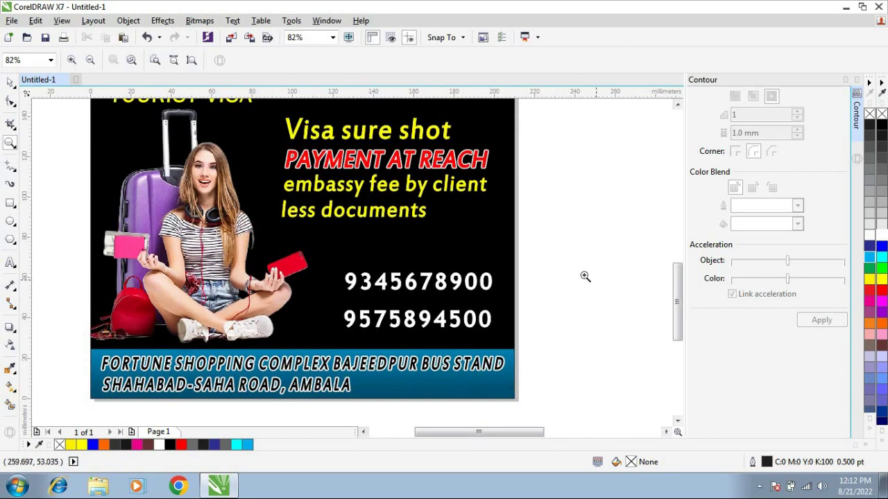
pyautogui.rightClick(599, 271)
pyautogui.press('space')
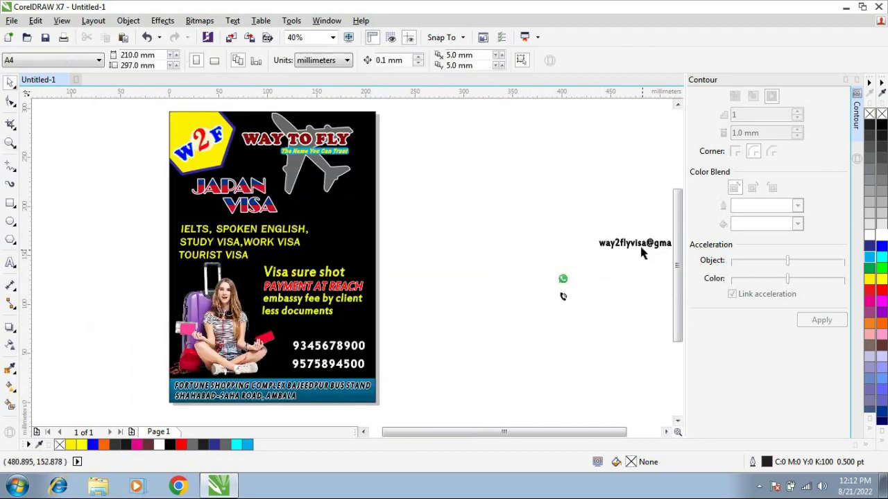
pyautogui.moveTo(641, 248); pyautogui.dragTo(318, 329)
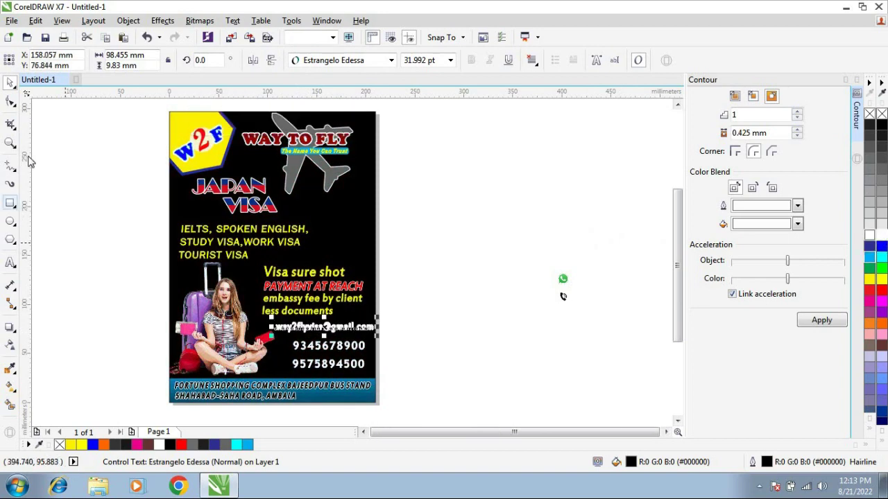
# Step: Fill the email address text with blue (#0000FF)
pyautogui.click(10, 143)
pyautogui.click(427, 374)
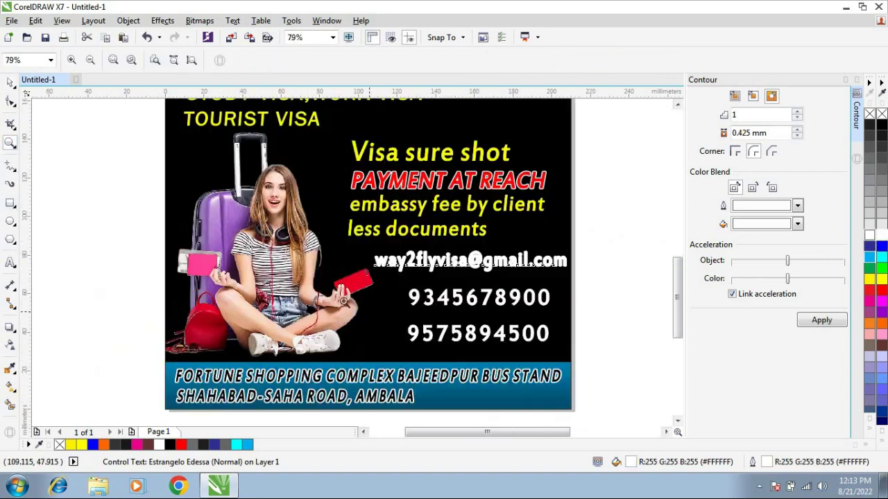
pyautogui.click(608, 307)
pyautogui.press('space')
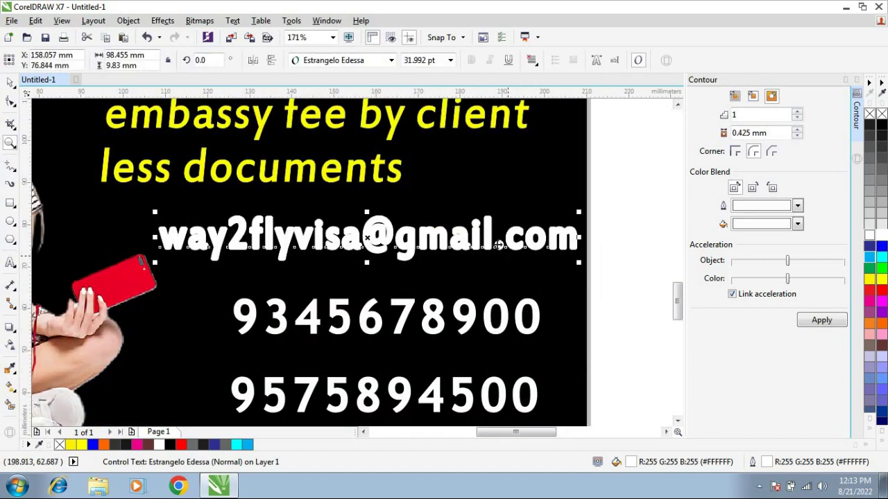
pyautogui.click(882, 246)
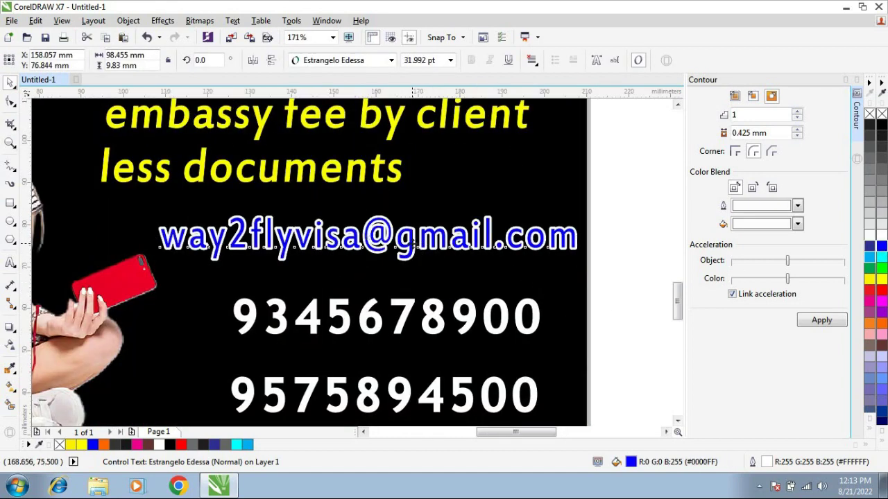
# Step: Try to move the email address text below the two phone numbers
pyautogui.moveTo(411, 244); pyautogui.dragTo(389, 447)
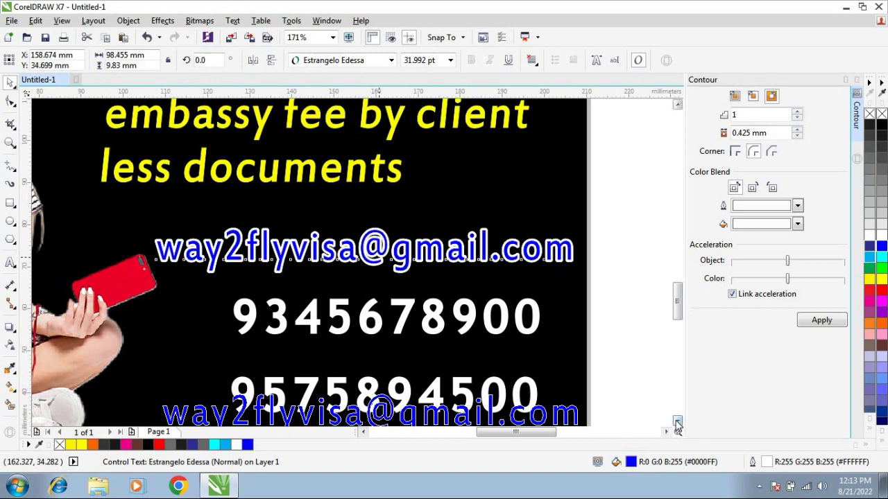
pyautogui.click(677, 422)
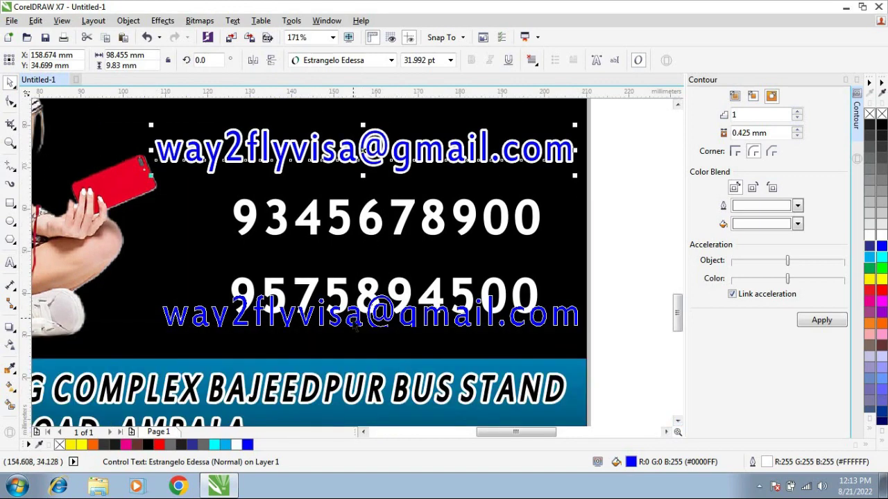
pyautogui.click(354, 328)
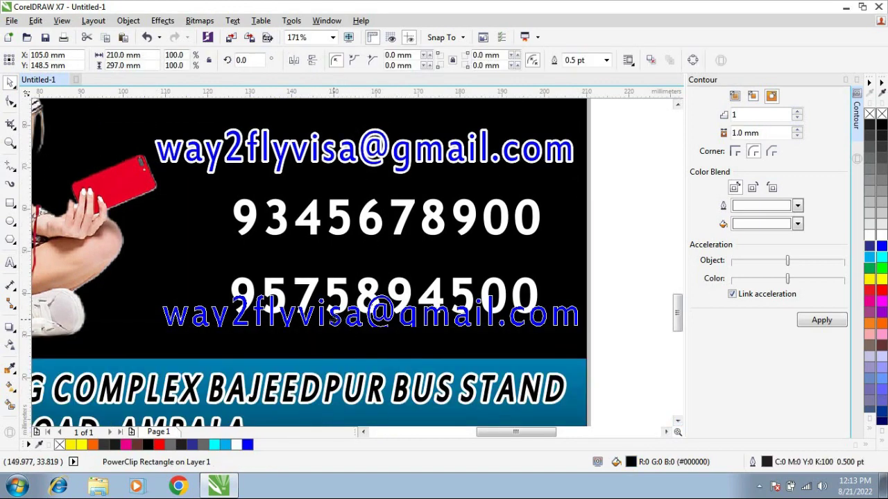
pyautogui.click(614, 278)
pyautogui.click(566, 320)
# Step: Move the second phone number up, closer to the first phone number
pyautogui.click(9, 144)
pyautogui.rightClick(290, 195)
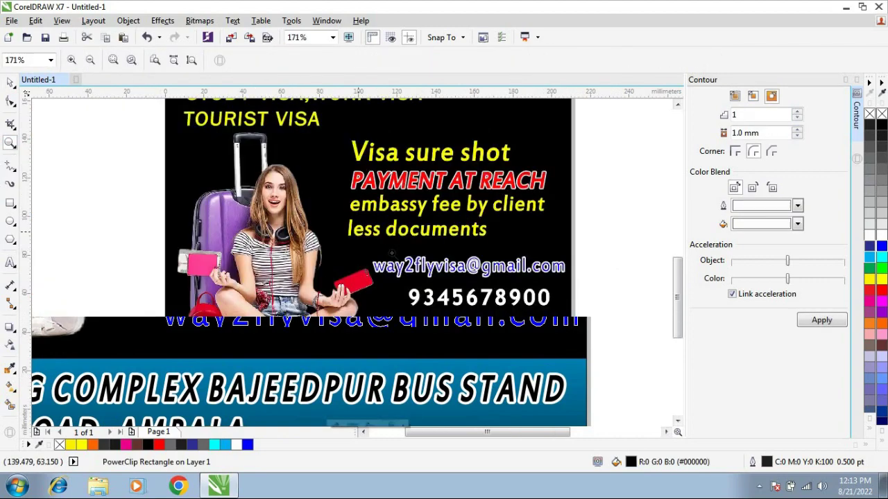
pyautogui.moveTo(109, 210); pyautogui.dragTo(638, 412)
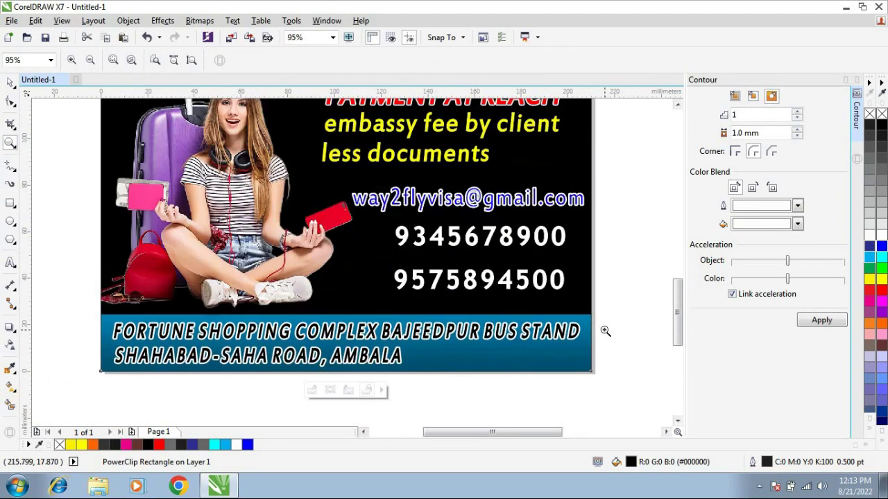
pyautogui.press('space')
pyautogui.click(484, 285)
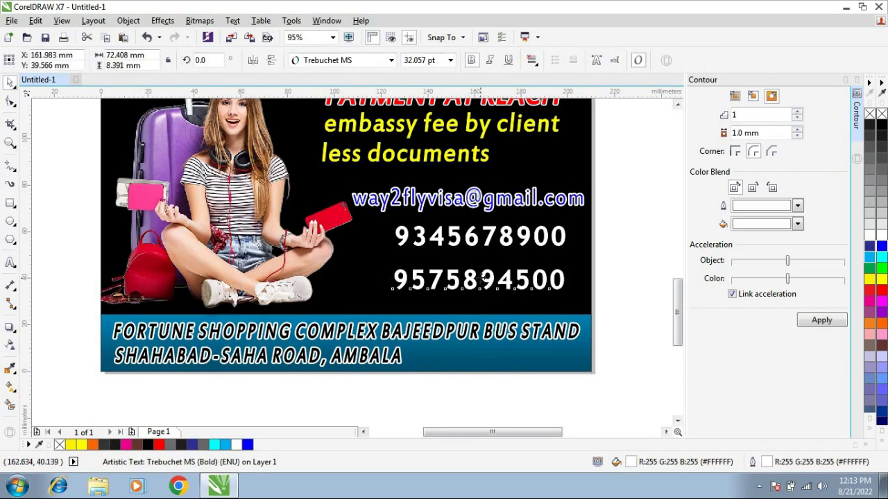
pyautogui.moveTo(482, 277); pyautogui.dragTo(481, 268)
# Step: Move the email address text below both phone numbers, directly above the blue address band
pyautogui.click(521, 201)
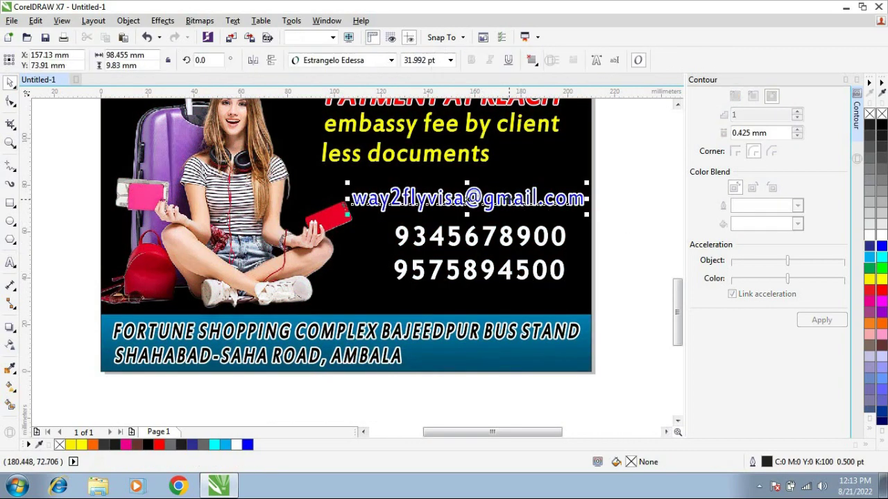
pyautogui.moveTo(522, 199); pyautogui.dragTo(508, 299)
pyautogui.click(619, 194)
# Step: Move both phone numbers up together below the less documents line, and shift the email address slightly up and left beneath them
pyautogui.click(461, 270)
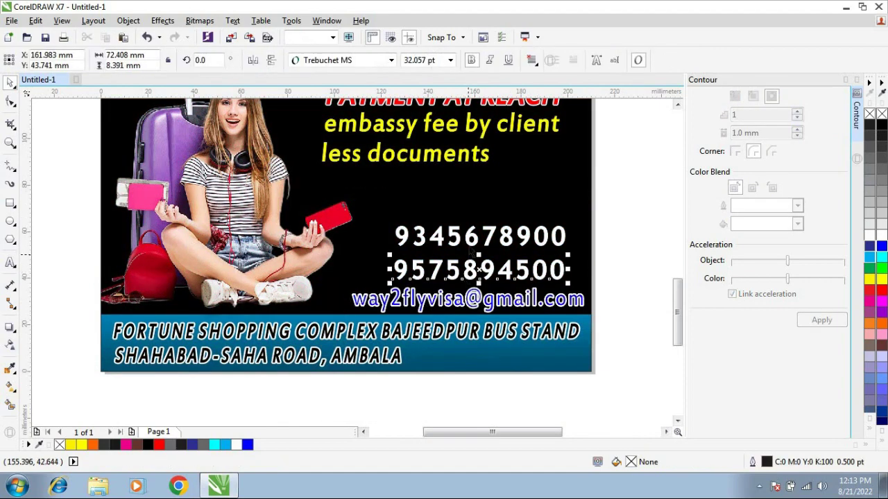
pyautogui.keyDown('shift'); pyautogui.click(471, 242); pyautogui.keyUp('shift')
pyautogui.moveTo(479, 253); pyautogui.dragTo(486, 221)
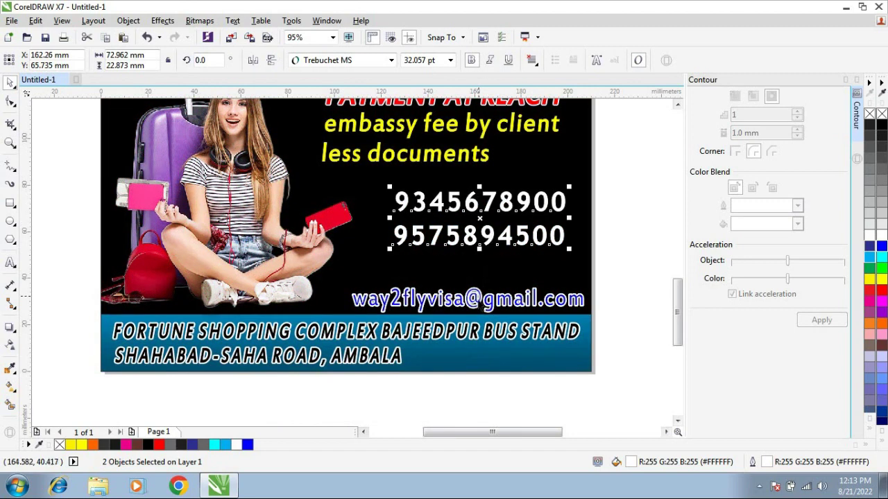
pyautogui.click(477, 301)
pyautogui.moveTo(477, 300); pyautogui.dragTo(459, 285)
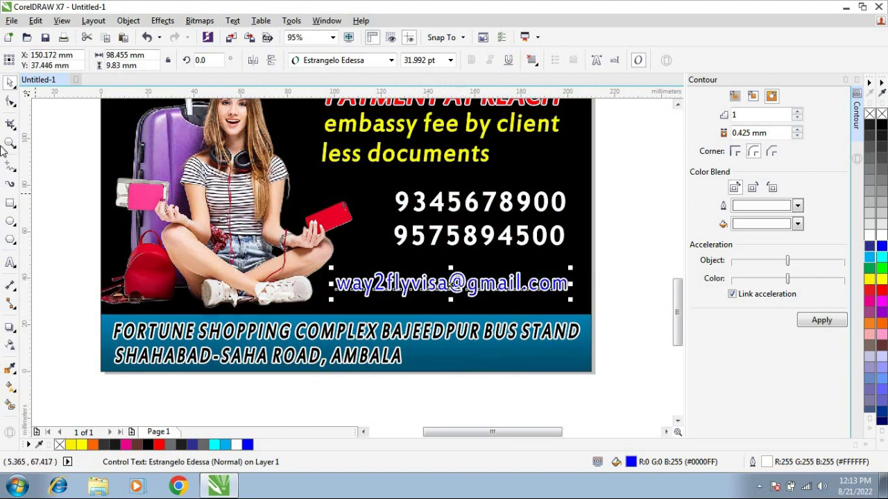
# Step: Examine the overall flyer layout and the area around the JAPAN VISA title
pyautogui.click(9, 143)
pyautogui.scroll(-1, 284, 208)
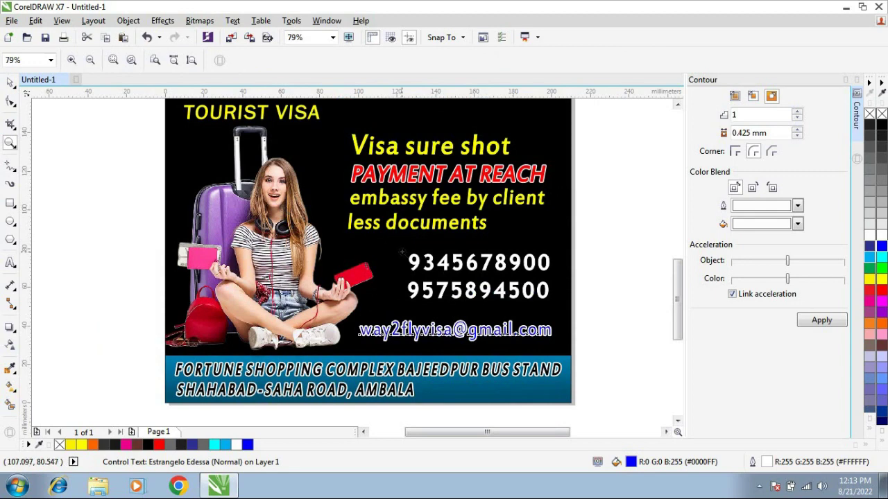
pyautogui.rightClick(402, 254)
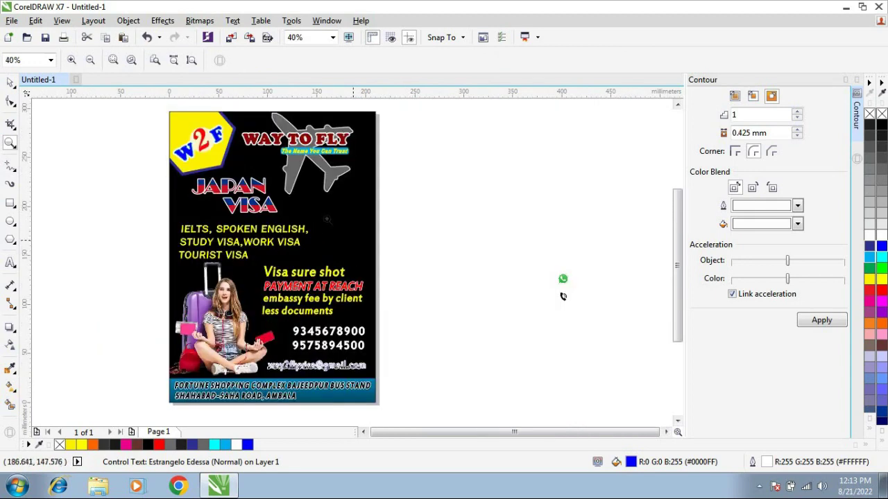
pyautogui.press('space')
pyautogui.click(262, 208)
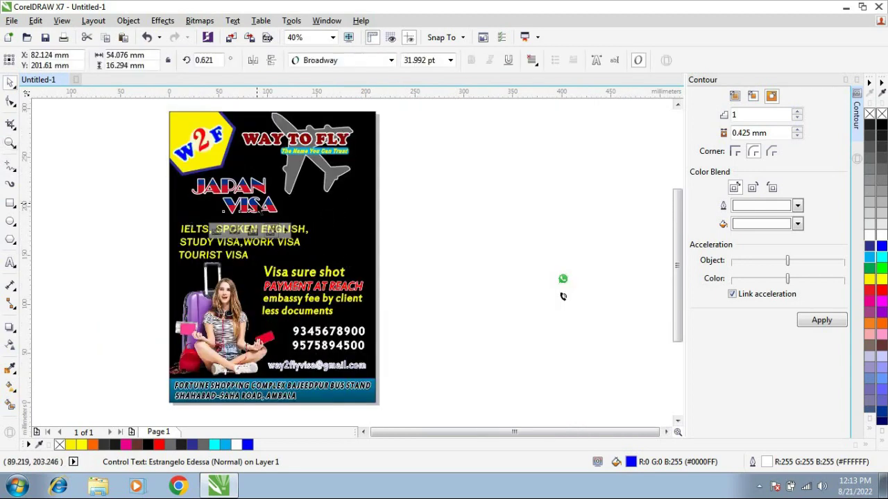
pyautogui.click(10, 142)
pyautogui.moveTo(77, 143); pyautogui.dragTo(316, 283)
pyautogui.moveTo(346, 319); pyautogui.dragTo(418, 370)
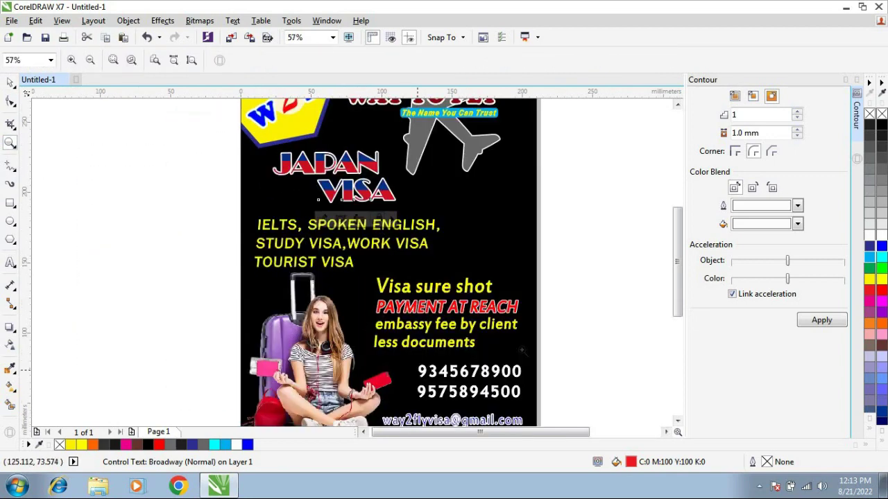
pyautogui.press('F3')
pyautogui.scroll(-1, 443, 249)
pyautogui.press('space')
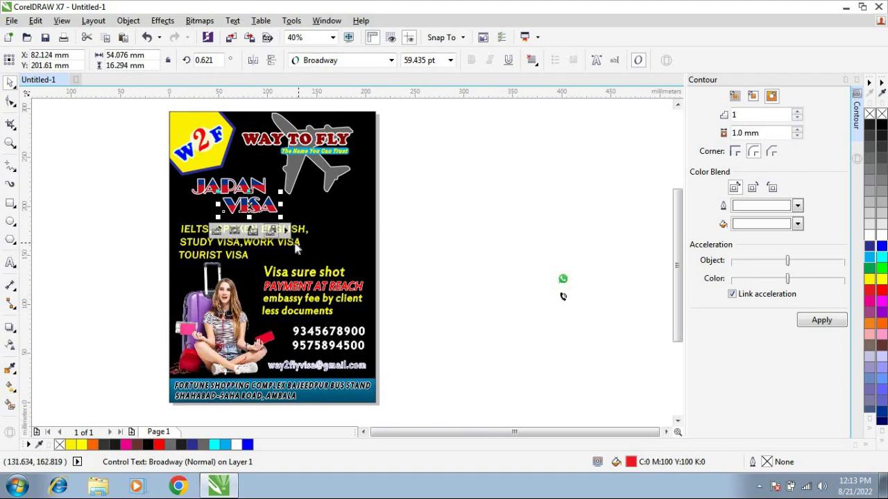
pyautogui.hotkey('ctrl', 's')
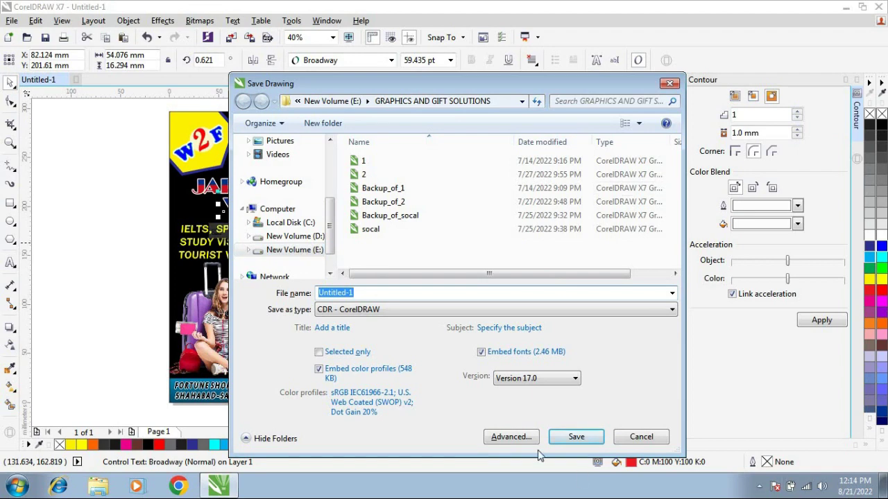
pyautogui.click(639, 437)
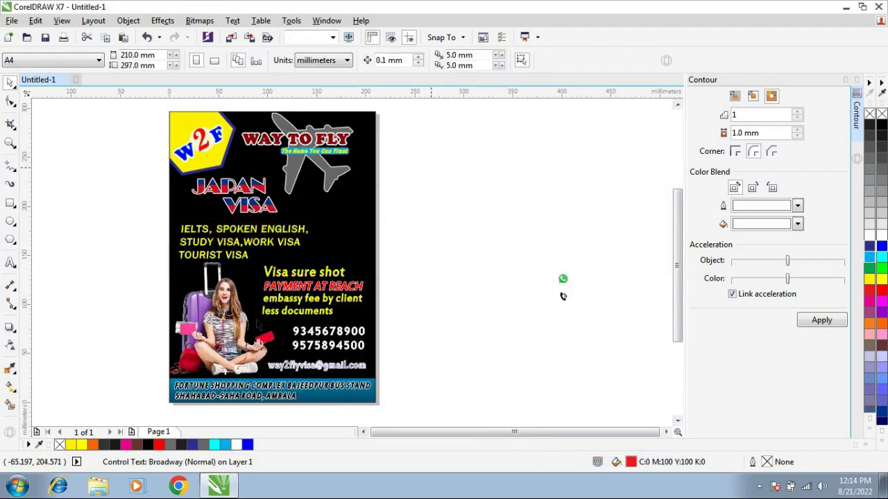
pyautogui.press('Escape')
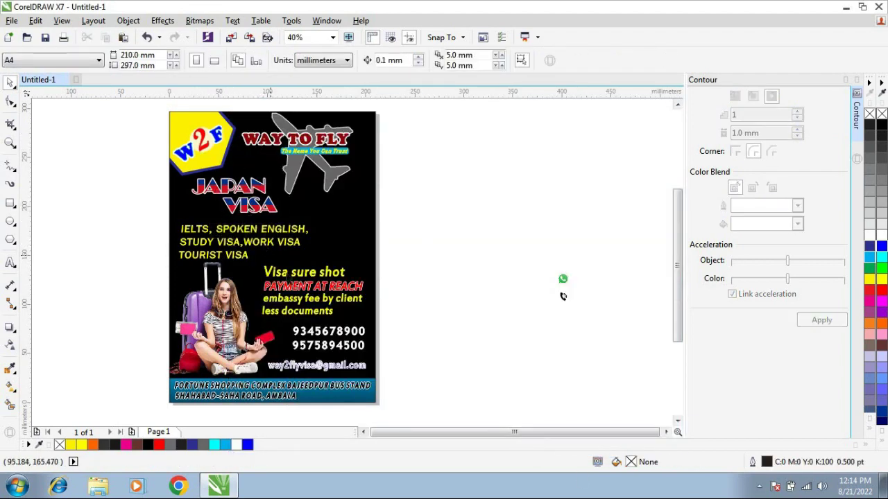
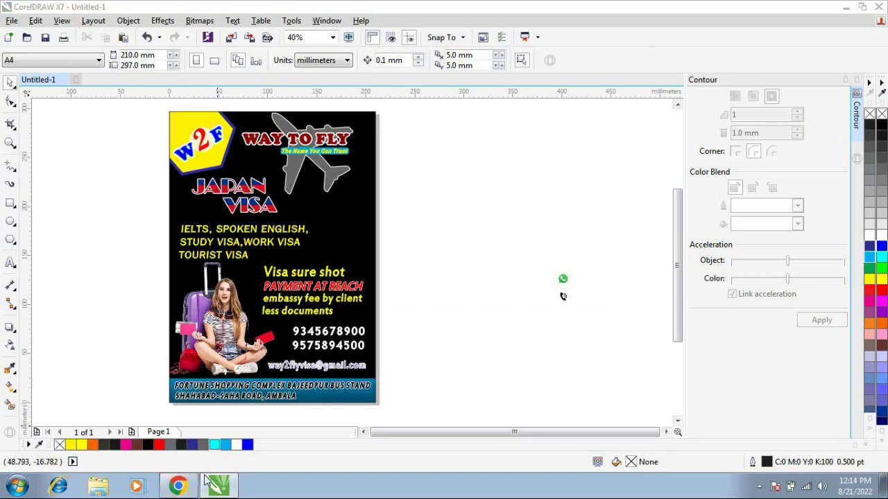
pyautogui.moveTo(206, 476)
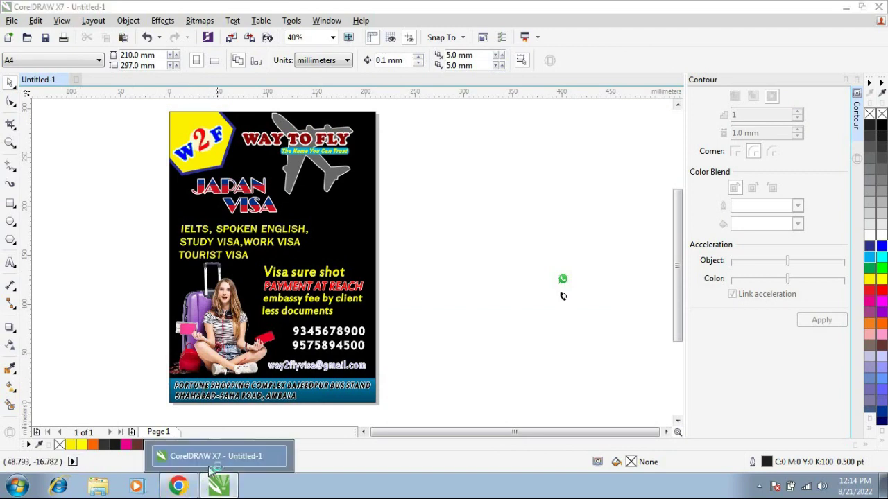
pyautogui.click(215, 458)
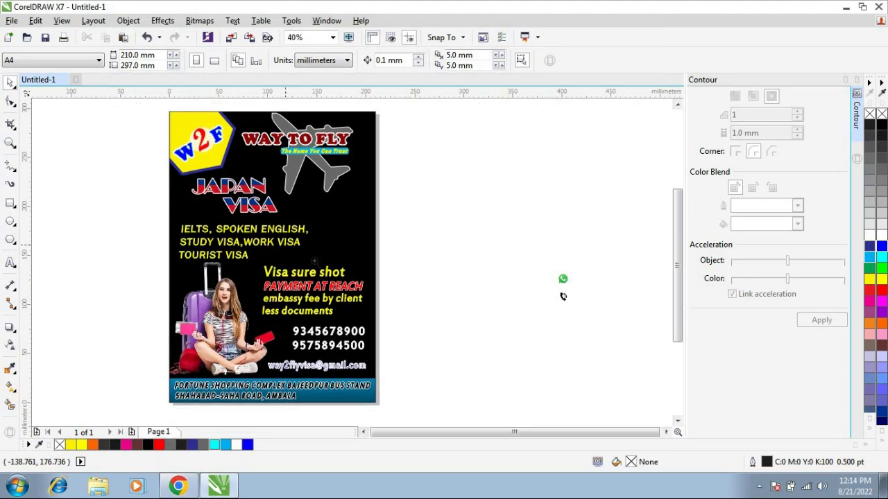
# Step: Move the grouped Visa sure shot, payment, embassy fee and less documents lines up, away from the phone numbers
pyautogui.click(11, 142)
pyautogui.moveTo(181, 238); pyautogui.dragTo(405, 349)
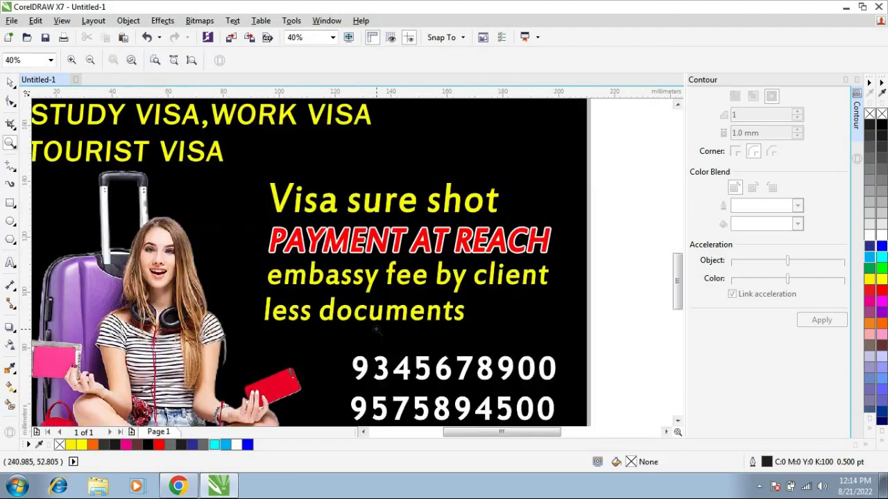
pyautogui.press('space')
pyautogui.click(376, 313)
pyautogui.click(406, 320)
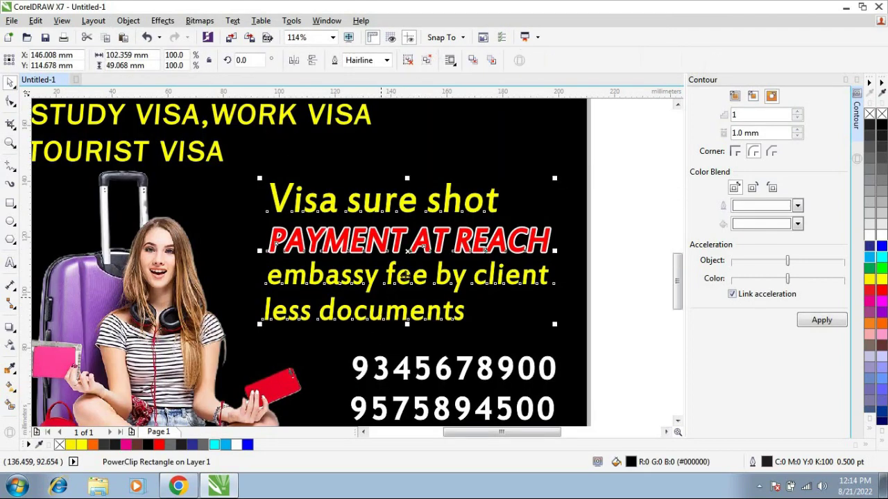
pyautogui.moveTo(413, 249); pyautogui.dragTo(408, 230)
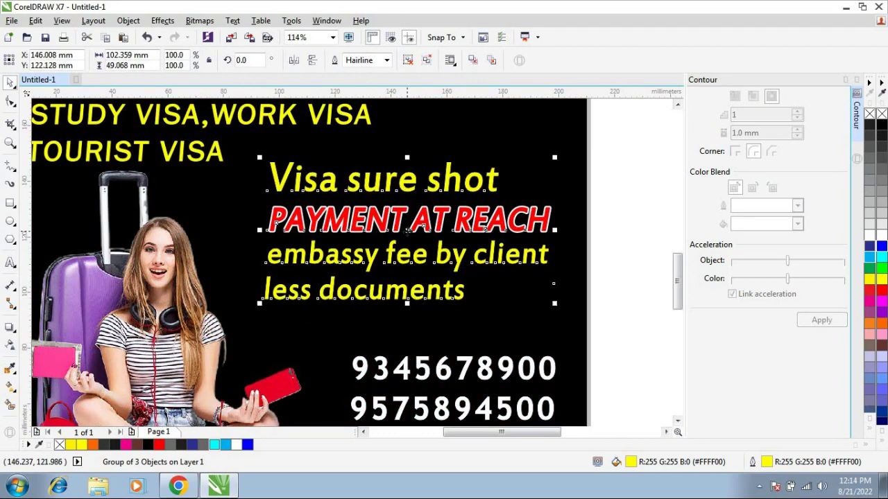
# Step: Rotate the JAPAN and VISA title texts together to an upward slant of about 17 degrees
pyautogui.click(10, 143)
pyautogui.rightClick(562, 296)
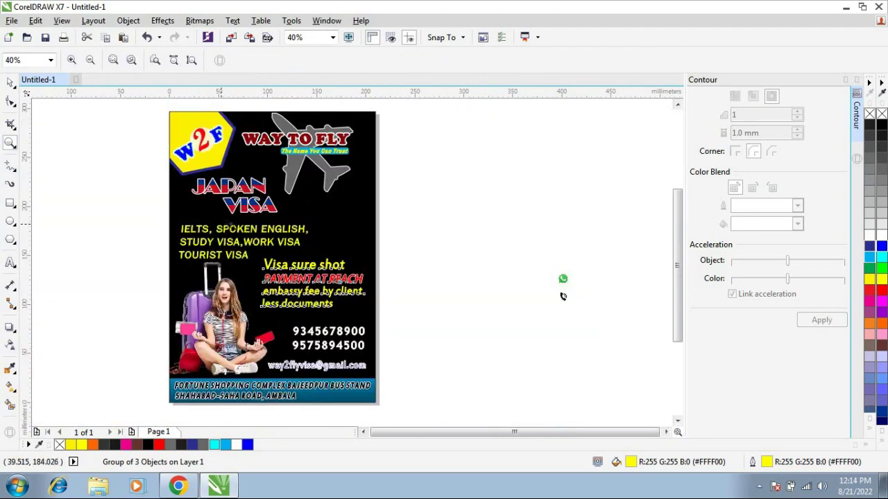
pyautogui.press('space')
pyautogui.click(269, 216)
pyautogui.click(256, 200)
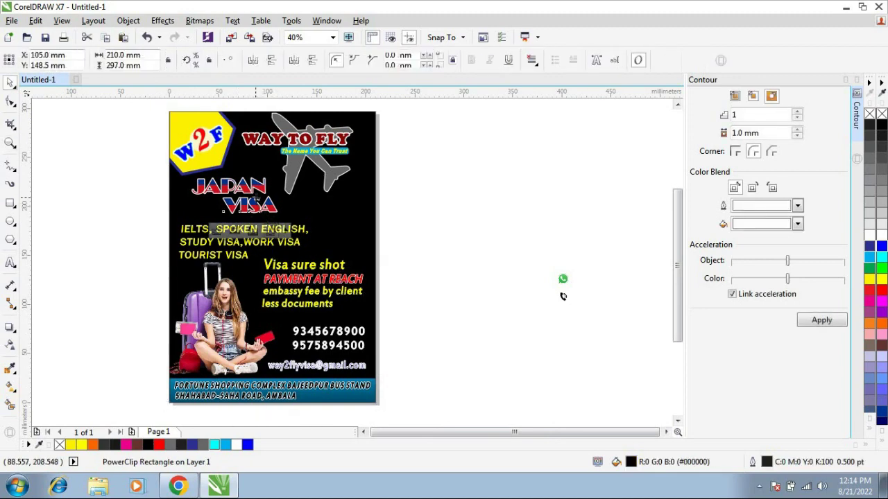
pyautogui.keyDown('shift'); pyautogui.click(237, 186); pyautogui.keyUp('shift')
pyautogui.click(237, 185)
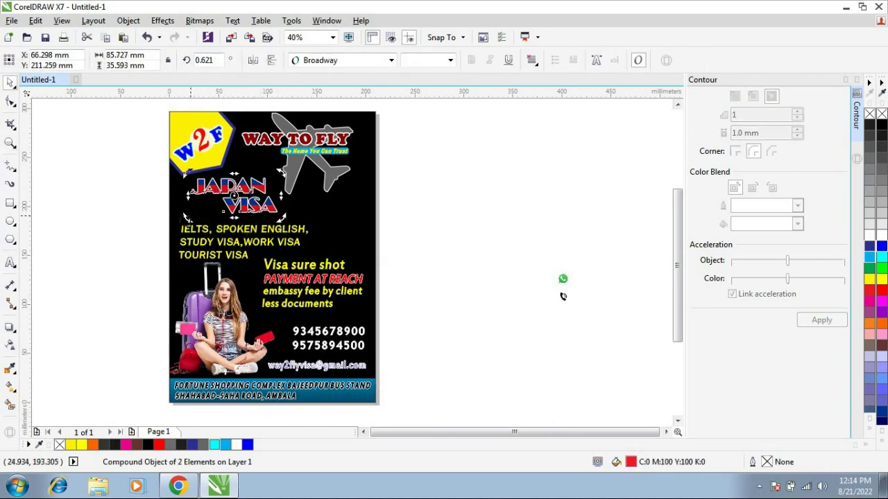
pyautogui.moveTo(188, 215); pyautogui.dragTo(191, 230)
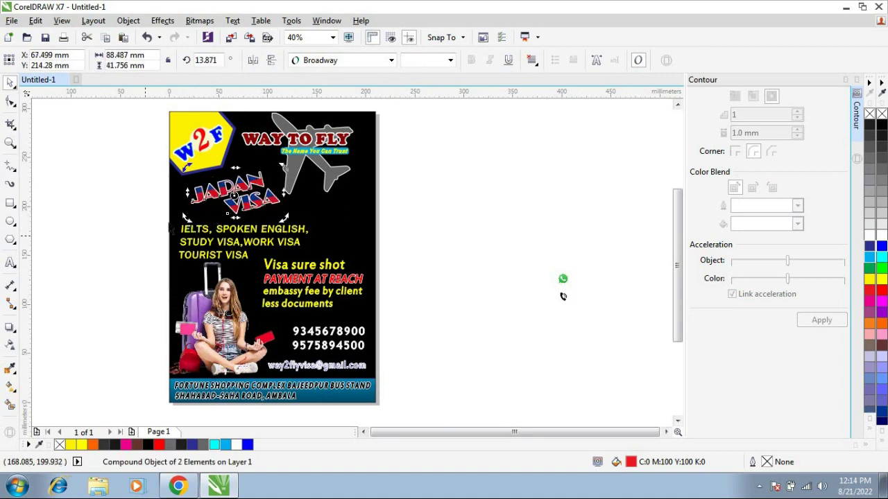
pyautogui.moveTo(188, 218); pyautogui.dragTo(187, 221)
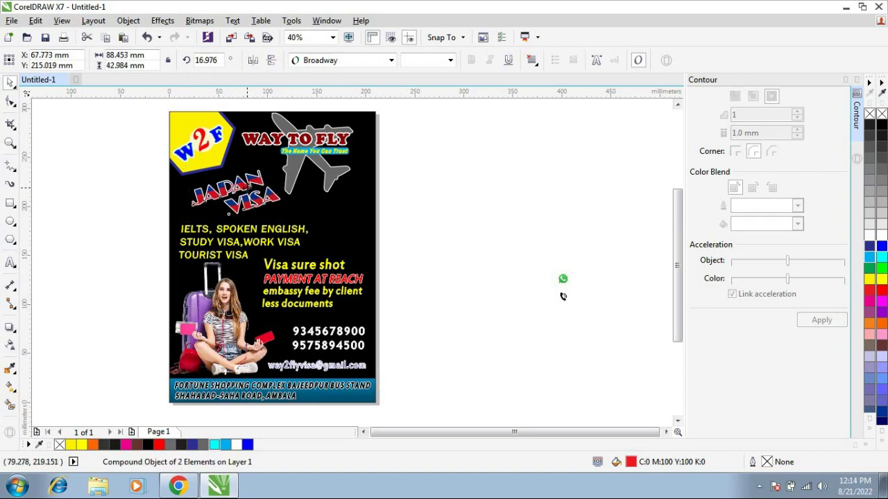
pyautogui.click(426, 167)
# Step: Try blue and red fills on the W2F logo hexagon inside the PowerClip, then fill it with magenta and finish editing the contents
pyautogui.click(208, 164)
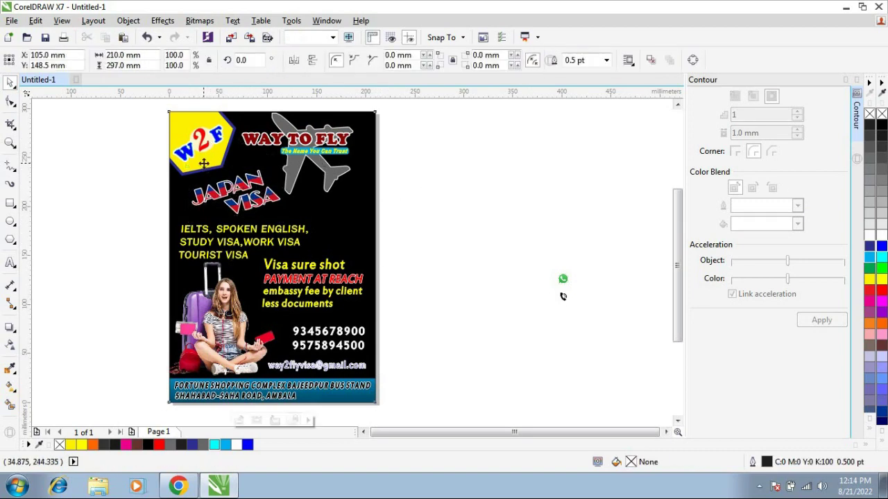
pyautogui.doubleClick(214, 159)
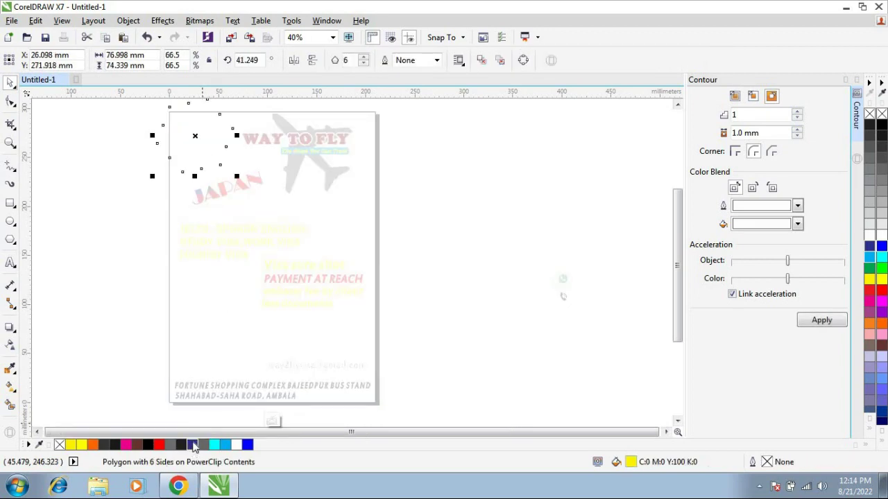
pyautogui.click(93, 206)
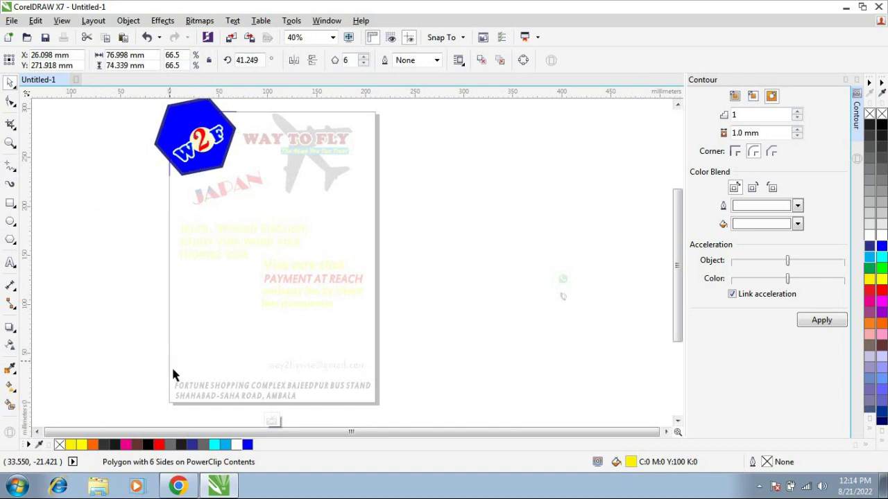
pyautogui.click(197, 131)
pyautogui.click(159, 446)
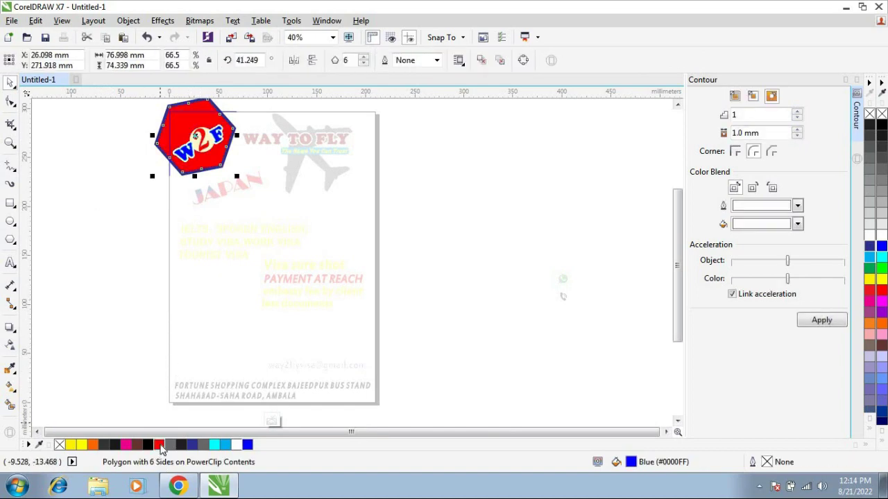
pyautogui.click(126, 446)
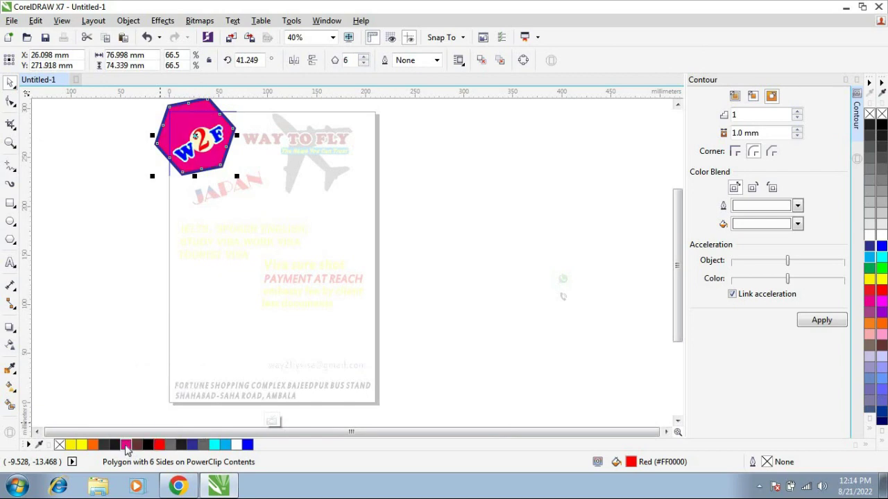
pyautogui.keyDown('ctrl'); pyautogui.click(111, 237); pyautogui.keyUp('ctrl')
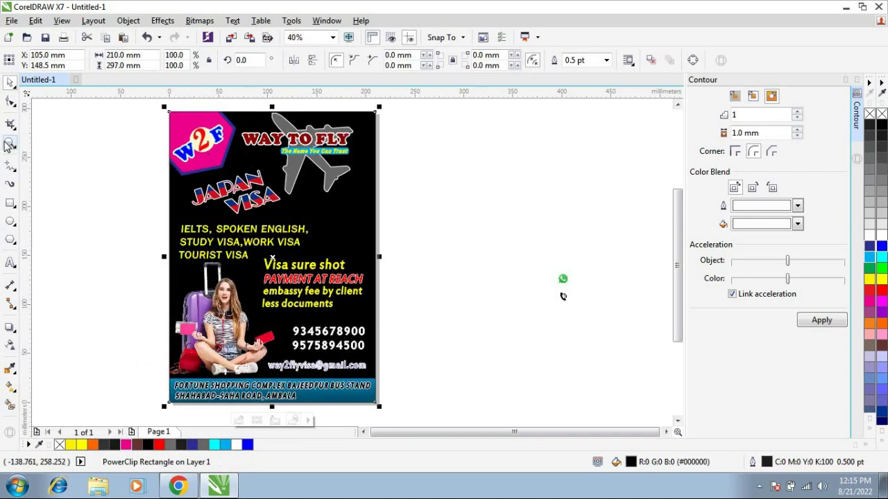
# Step: Fill the outer hexagon behind the W2F logo with blue (#0000FF) inside the PowerClip and finish editing the contents
pyautogui.click(9, 144)
pyautogui.moveTo(136, 133); pyautogui.dragTo(304, 189)
pyautogui.press('space')
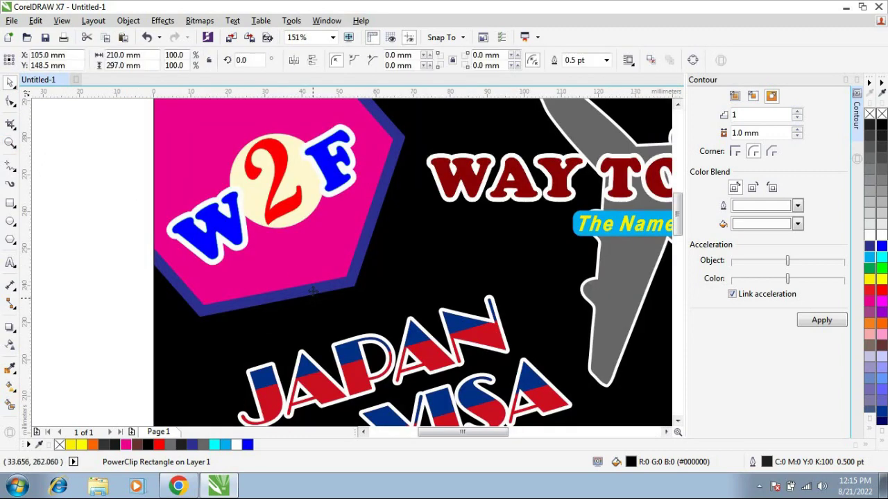
pyautogui.keyDown('ctrl'); pyautogui.click(313, 291); pyautogui.keyUp('ctrl')
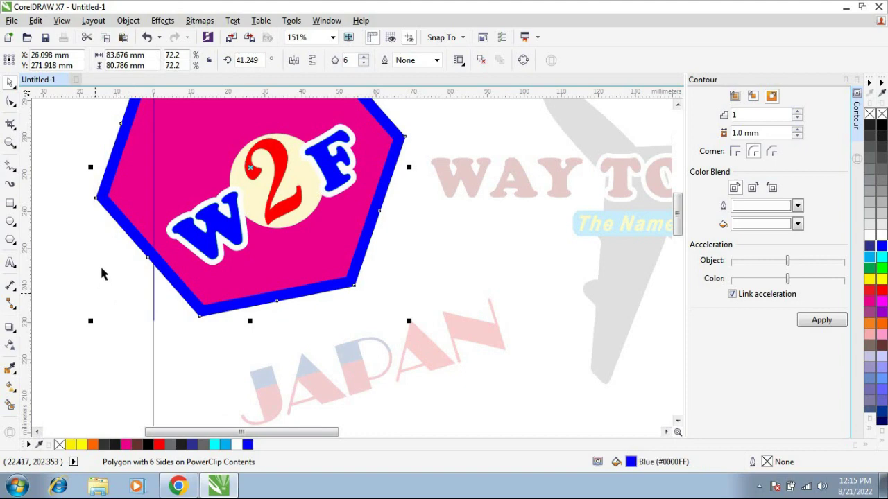
pyautogui.click(104, 258)
pyautogui.keyDown('ctrl'); pyautogui.click(102, 255); pyautogui.keyUp('ctrl')
pyautogui.click(12, 143)
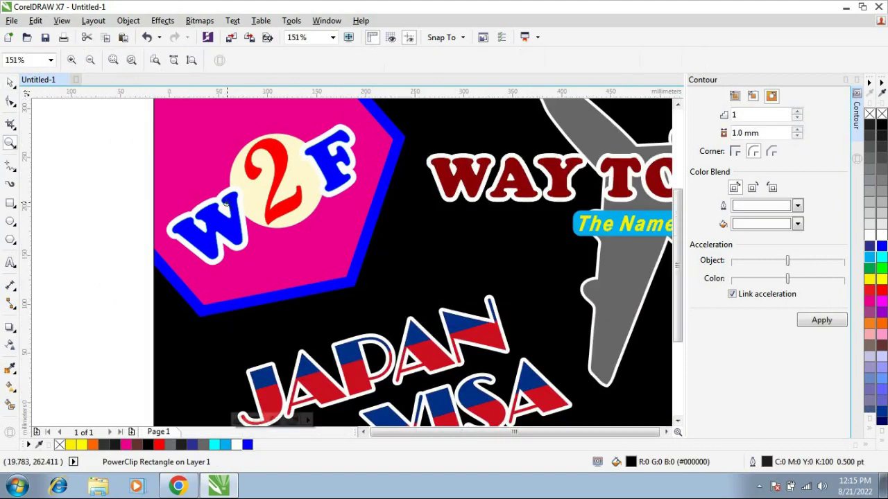
pyautogui.press('F4')
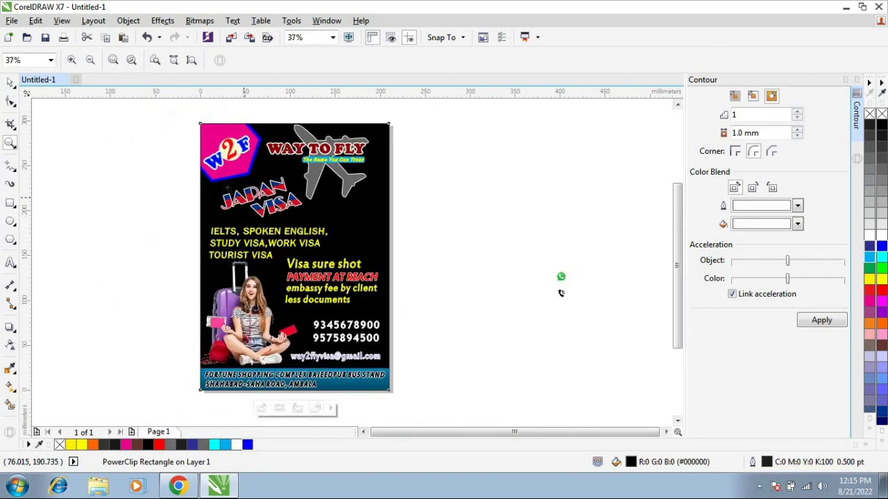
# Step: Move the WAY TO FLY heading, tagline and airplane together down and slightly right, and enlarge them to about 136 by 100 mm
pyautogui.moveTo(177, 114); pyautogui.dragTo(414, 372)
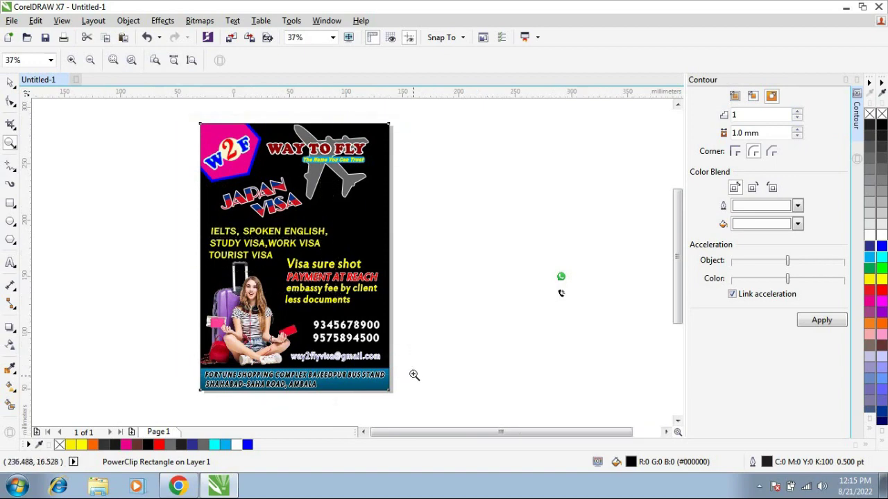
pyautogui.press('space')
pyautogui.click(421, 193)
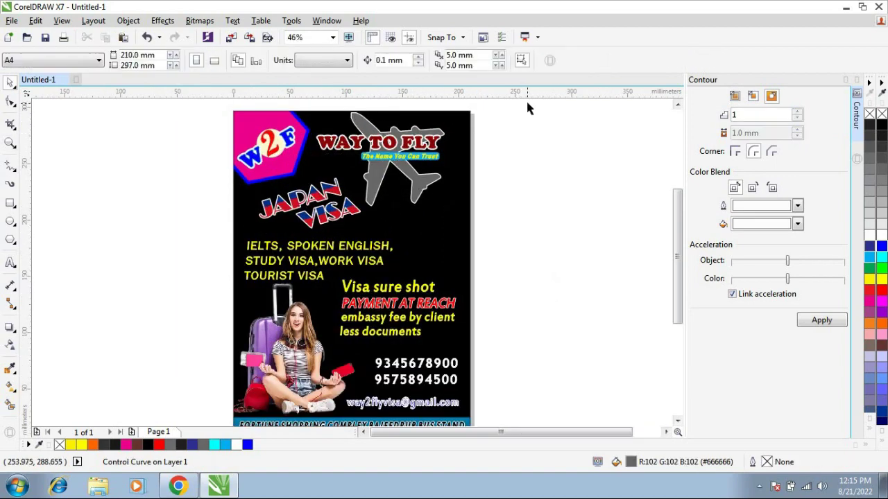
pyautogui.moveTo(527, 104); pyautogui.dragTo(311, 208)
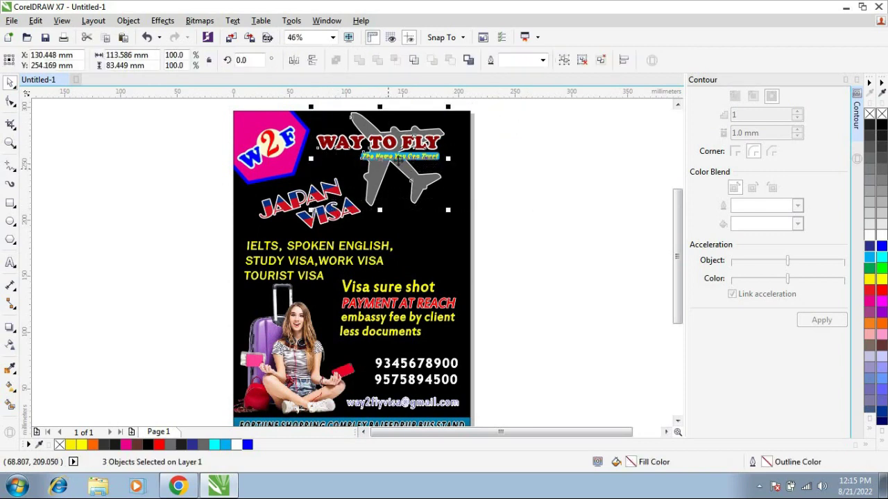
pyautogui.moveTo(399, 158)
pyautogui.mouseDown()
pyautogui.moveTo(385, 169)
pyautogui.moveTo(407, 172)
pyautogui.mouseUp()
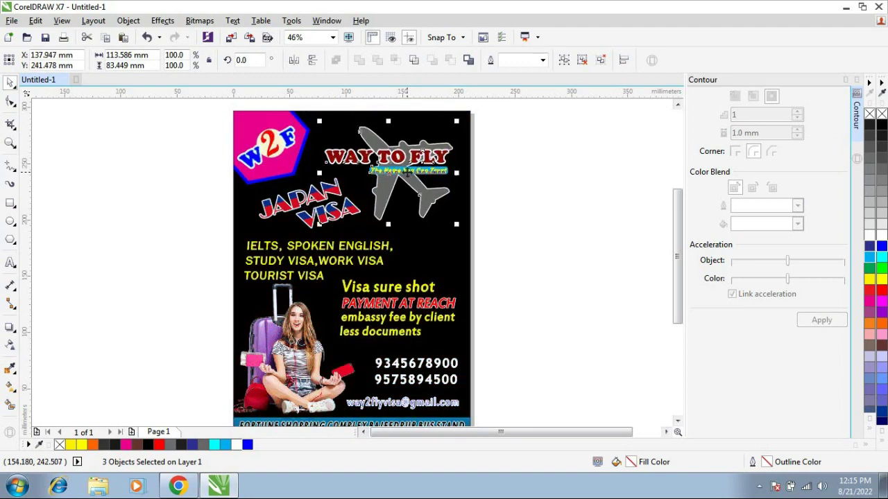
pyautogui.moveTo(457, 225); pyautogui.dragTo(469, 242)
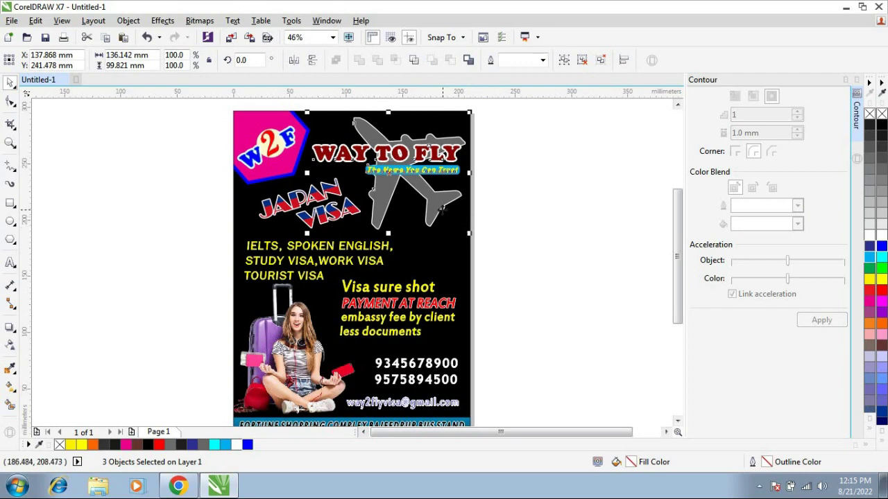
# Step: Shrink the JAPAN VISA title to about 79 by 39 mm and shift it slightly to the left
pyautogui.keyDown('shift'); pyautogui.click(335, 216); pyautogui.keyUp('shift')
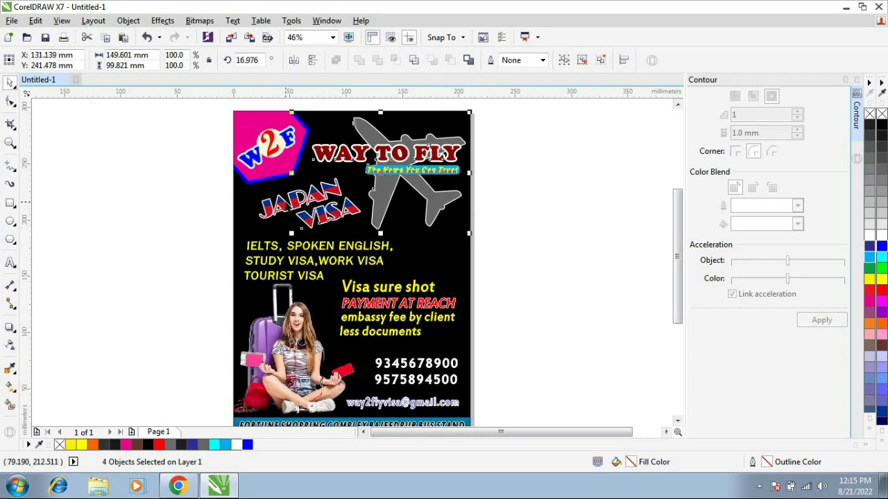
pyautogui.click(179, 198)
pyautogui.click(279, 198)
pyautogui.keyDown('shift'); pyautogui.click(337, 211); pyautogui.keyUp('shift')
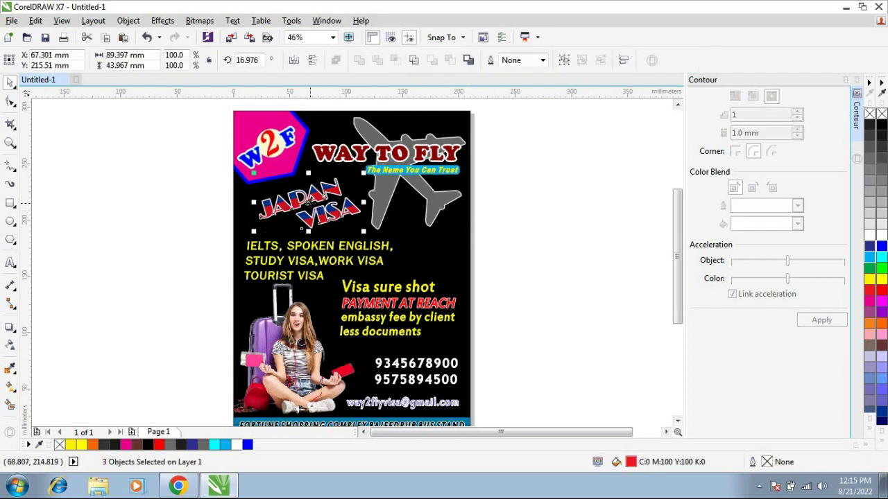
pyautogui.moveTo(309, 200); pyautogui.dragTo(305, 201)
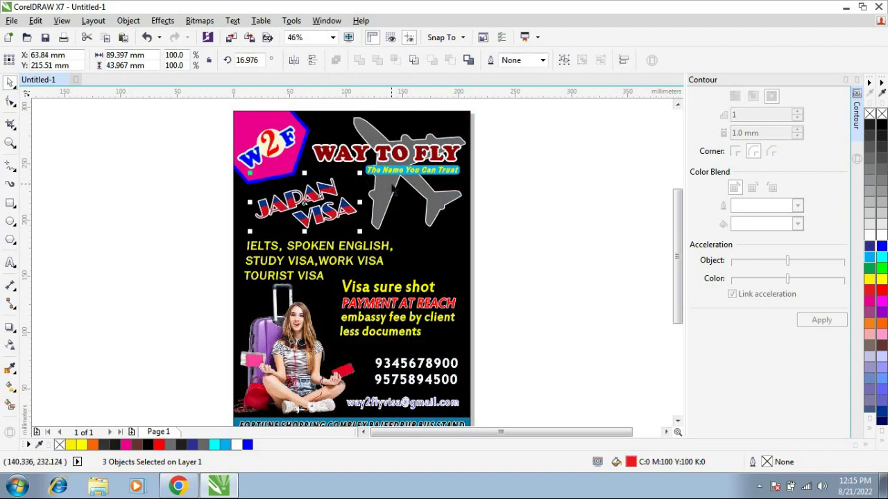
pyautogui.moveTo(364, 235); pyautogui.dragTo(356, 231)
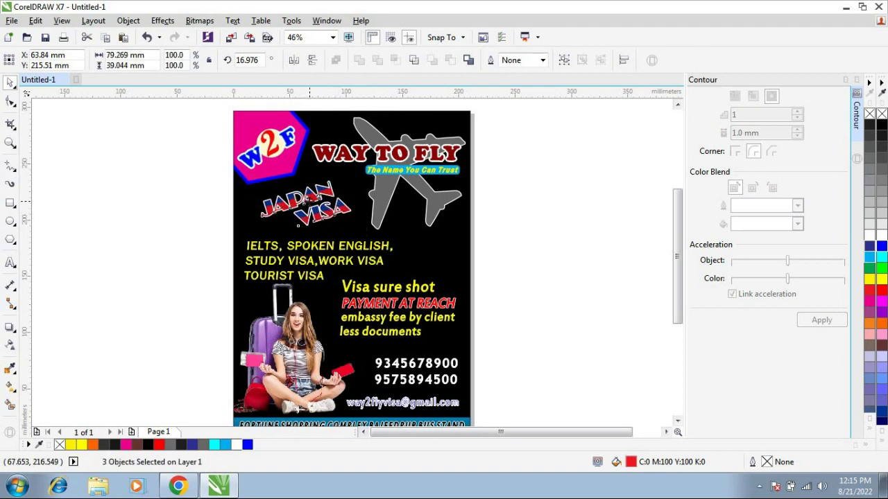
pyautogui.moveTo(307, 197); pyautogui.dragTo(305, 195)
# Step: Nudge the grey airplane shape slightly down behind the WAY TO FLY heading
pyautogui.click(443, 205)
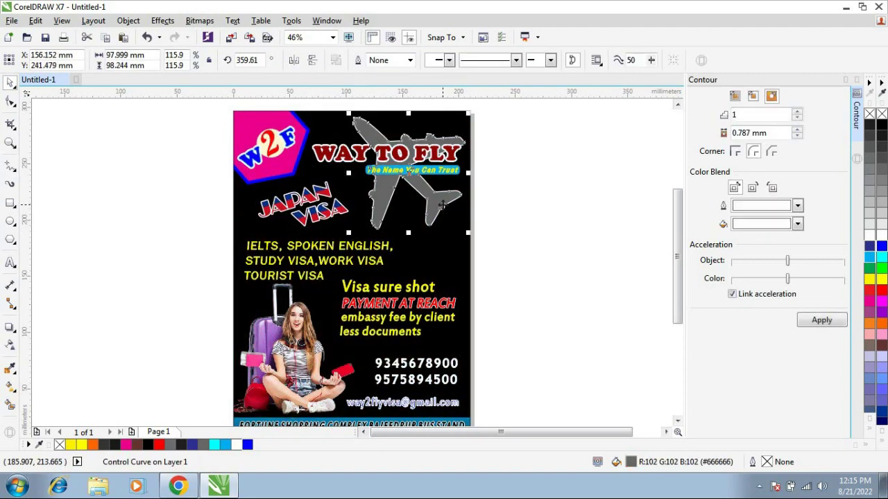
pyautogui.moveTo(443, 205); pyautogui.dragTo(444, 208)
pyautogui.click(539, 231)
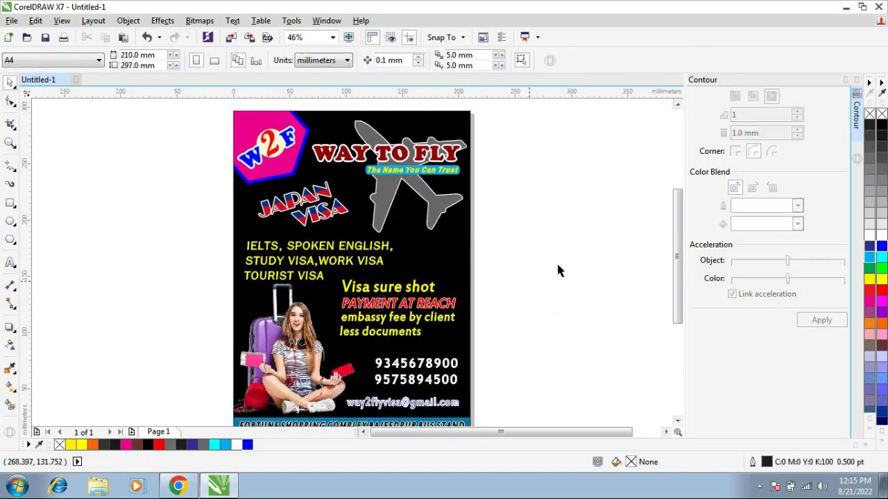
# Step: Reduce the contour offset of the e-mail address text to 0.225 mm
pyautogui.click(10, 143)
pyautogui.moveTo(306, 381); pyautogui.dragTo(484, 429)
pyautogui.press('space')
pyautogui.click(418, 201)
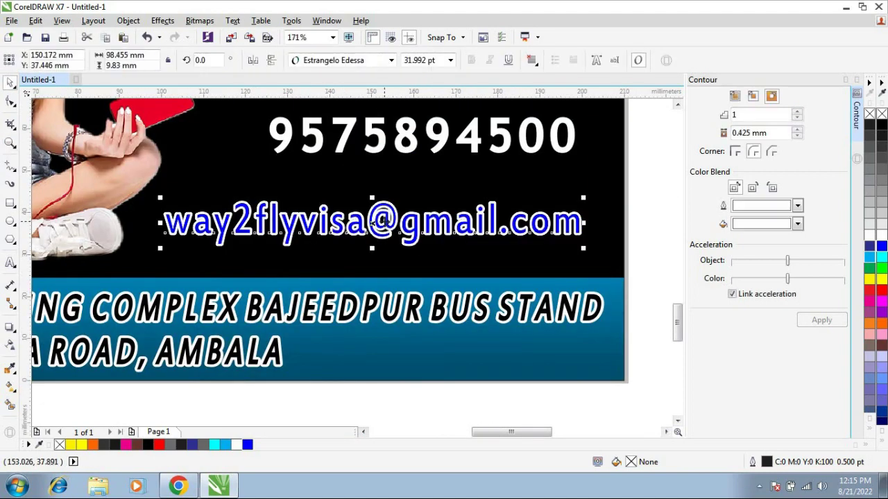
pyautogui.click(739, 133)
pyautogui.press('BackSpace')
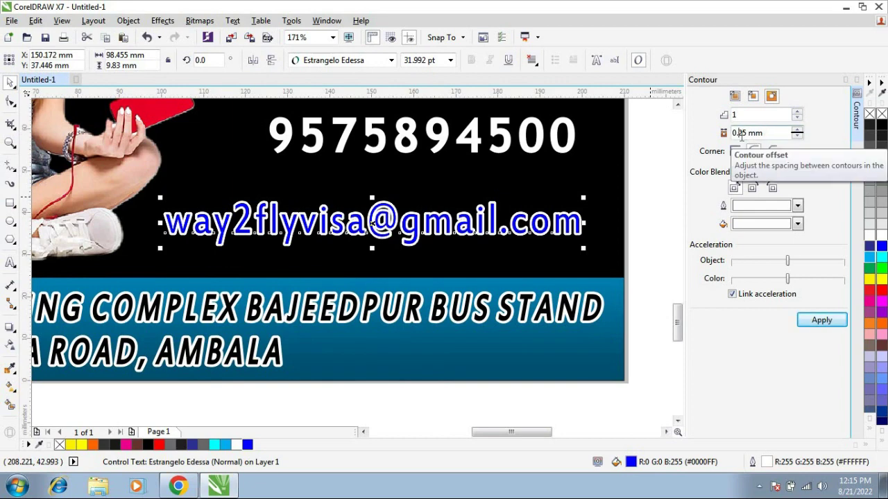
pyautogui.click(820, 318)
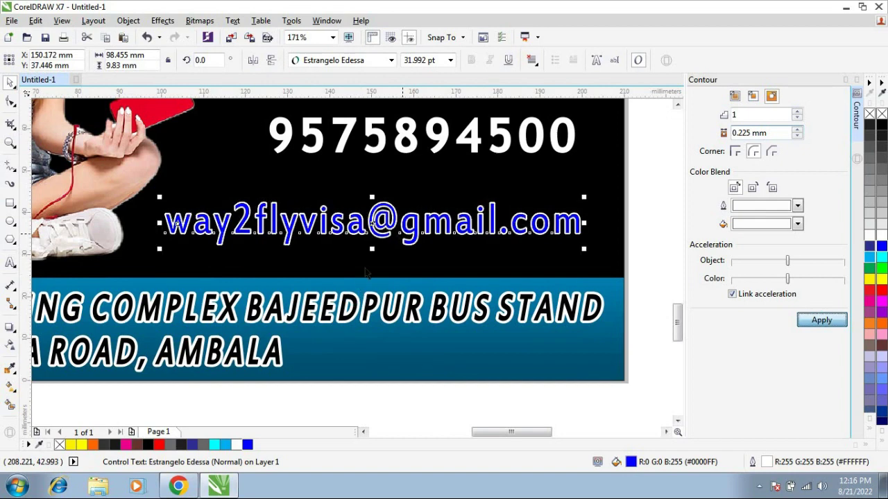
# Step: Examine the overall flyer layout with nothing selected, including in a full-screen preview
pyautogui.doubleClick(11, 143)
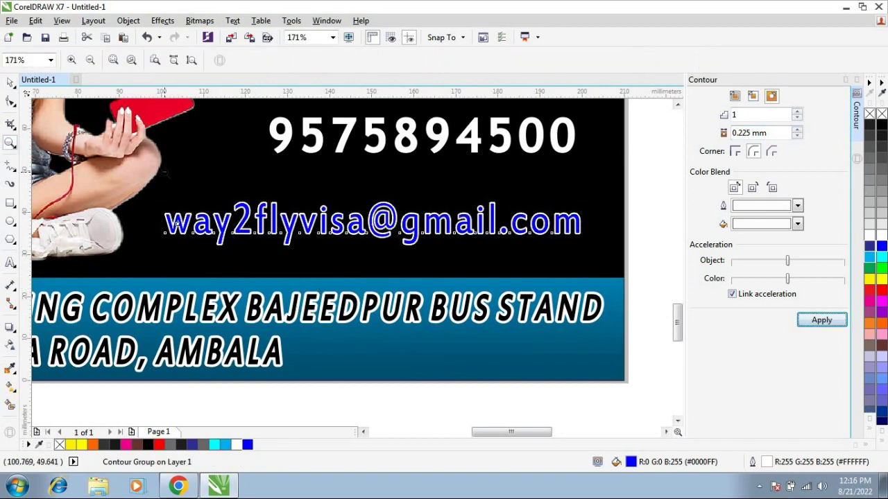
pyautogui.press('F4')
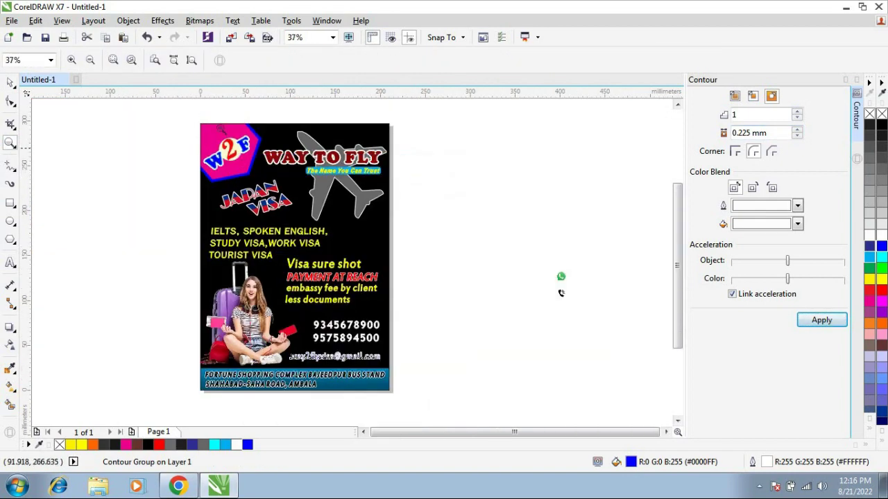
pyautogui.moveTo(183, 115); pyautogui.dragTo(361, 306)
pyautogui.moveTo(325, 262); pyautogui.dragTo(401, 391)
pyautogui.press('space')
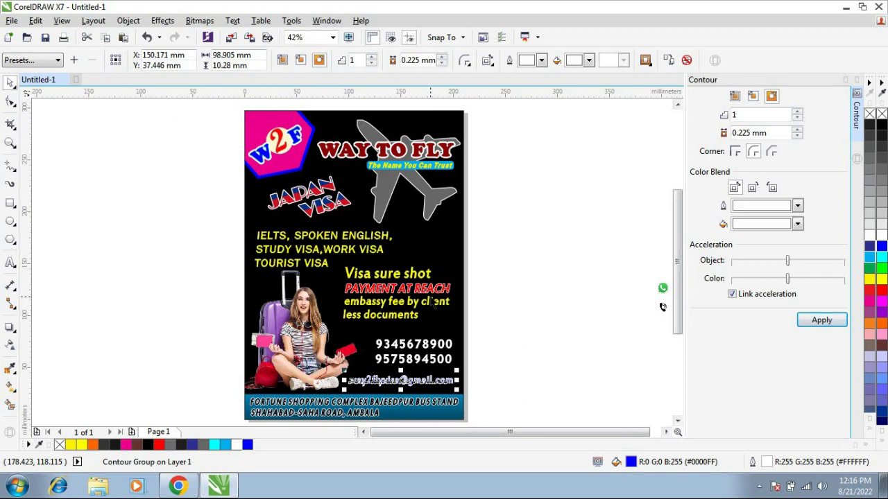
pyautogui.press('F7')
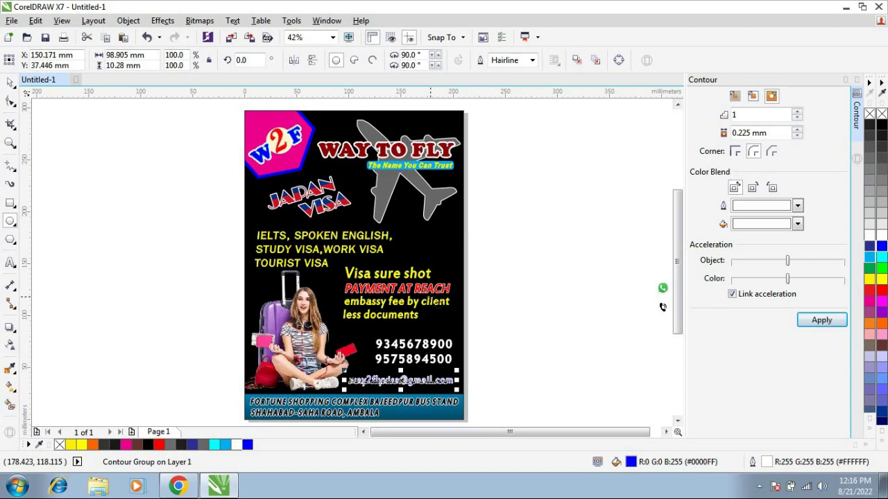
pyautogui.click(10, 84)
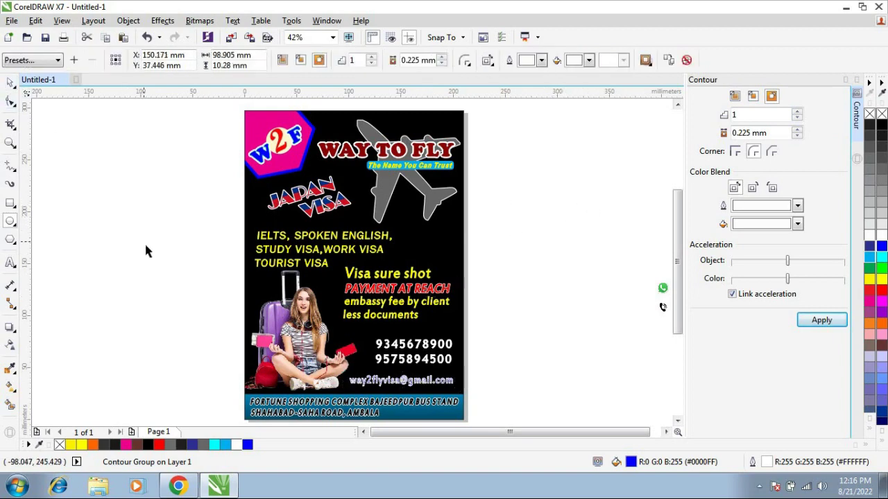
pyautogui.click(146, 251)
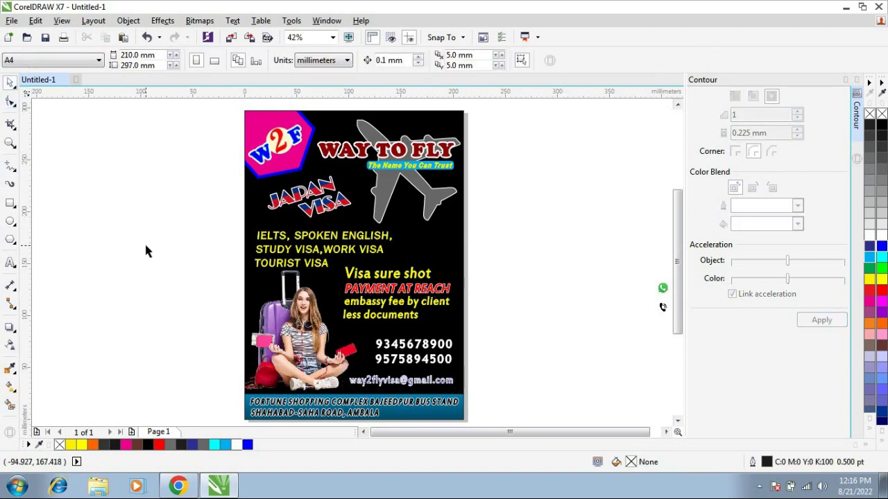
pyautogui.press('F9')
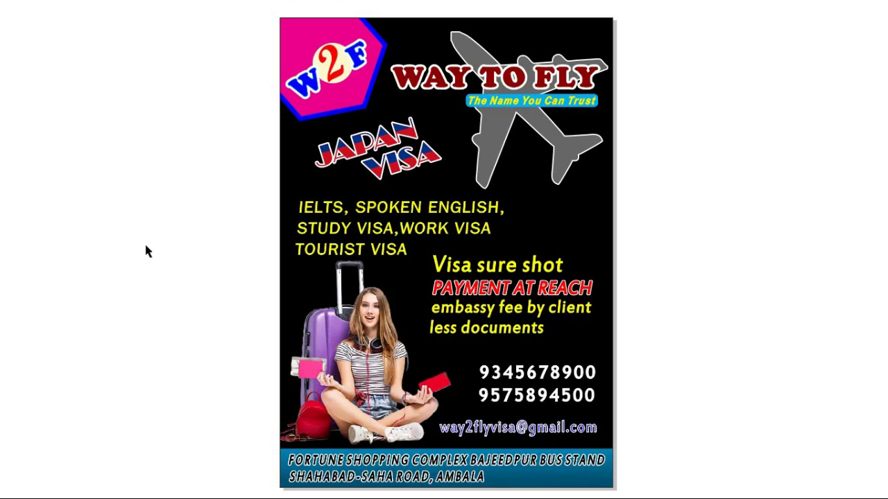
pyautogui.press('Escape')
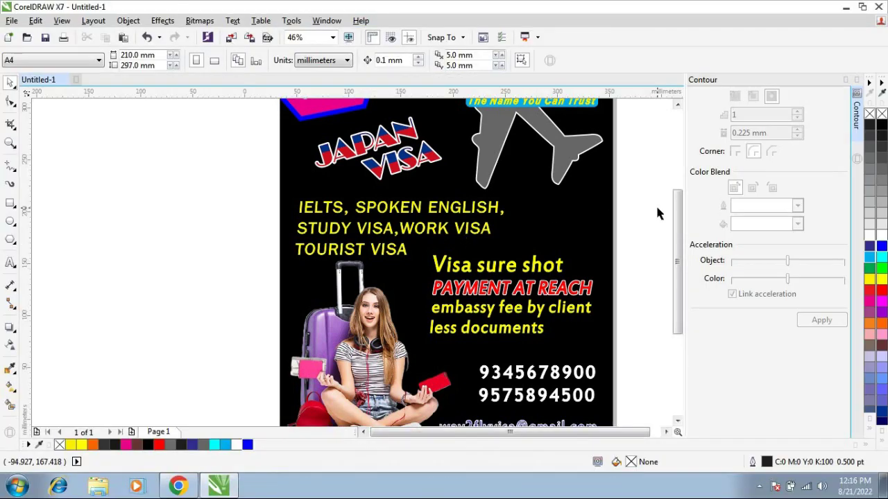